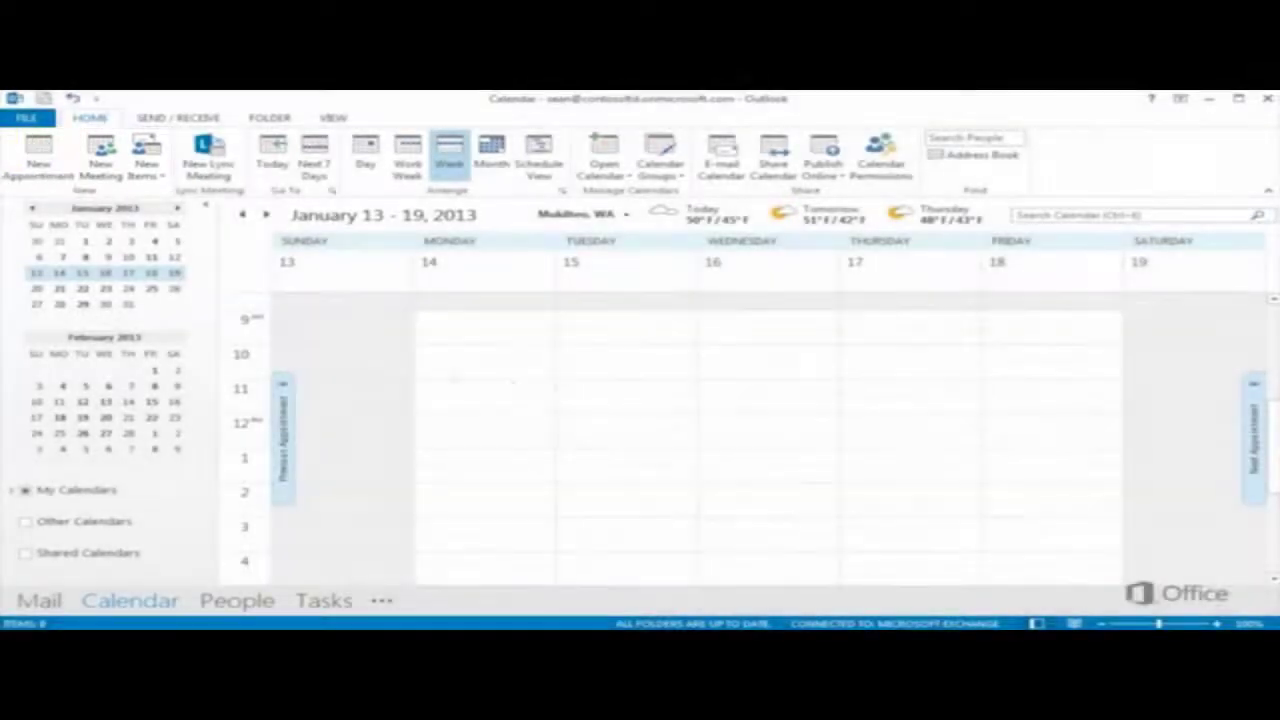
Start a Wednesday 11:00 AM appointment titled 'Review Fabrikam presentation' at My office
left_click(716, 390)
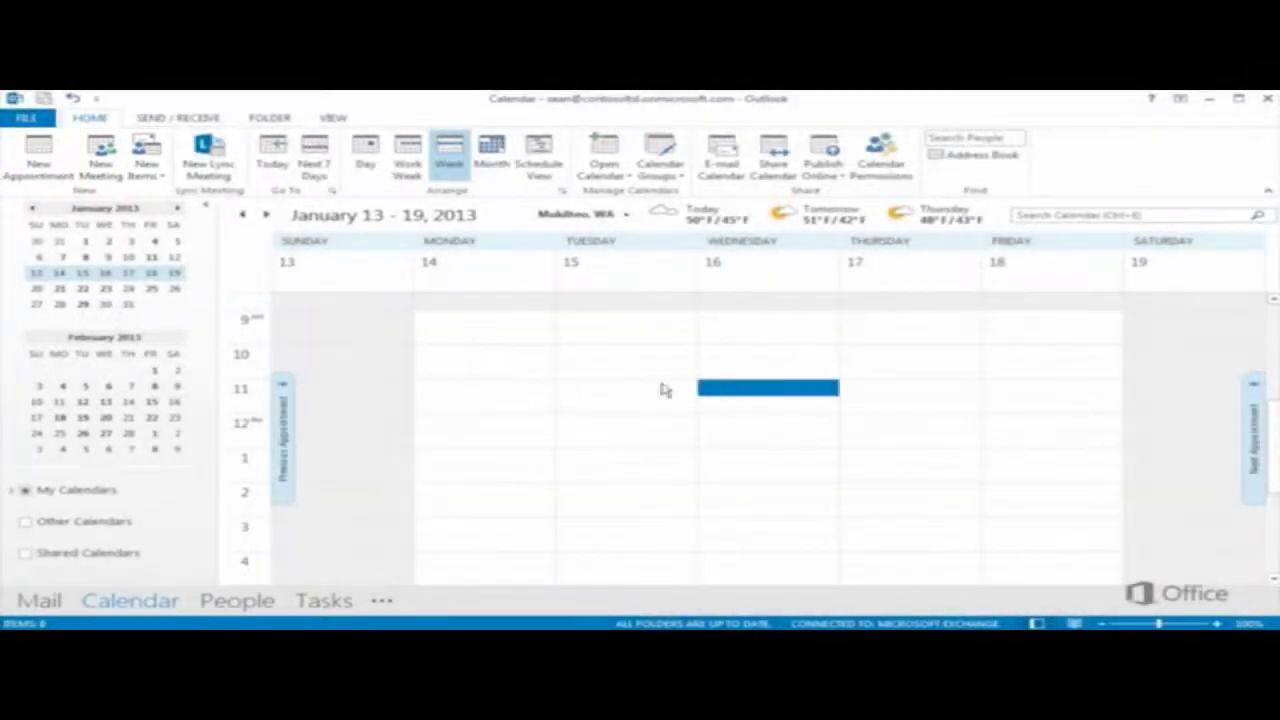
left_click(45, 155)
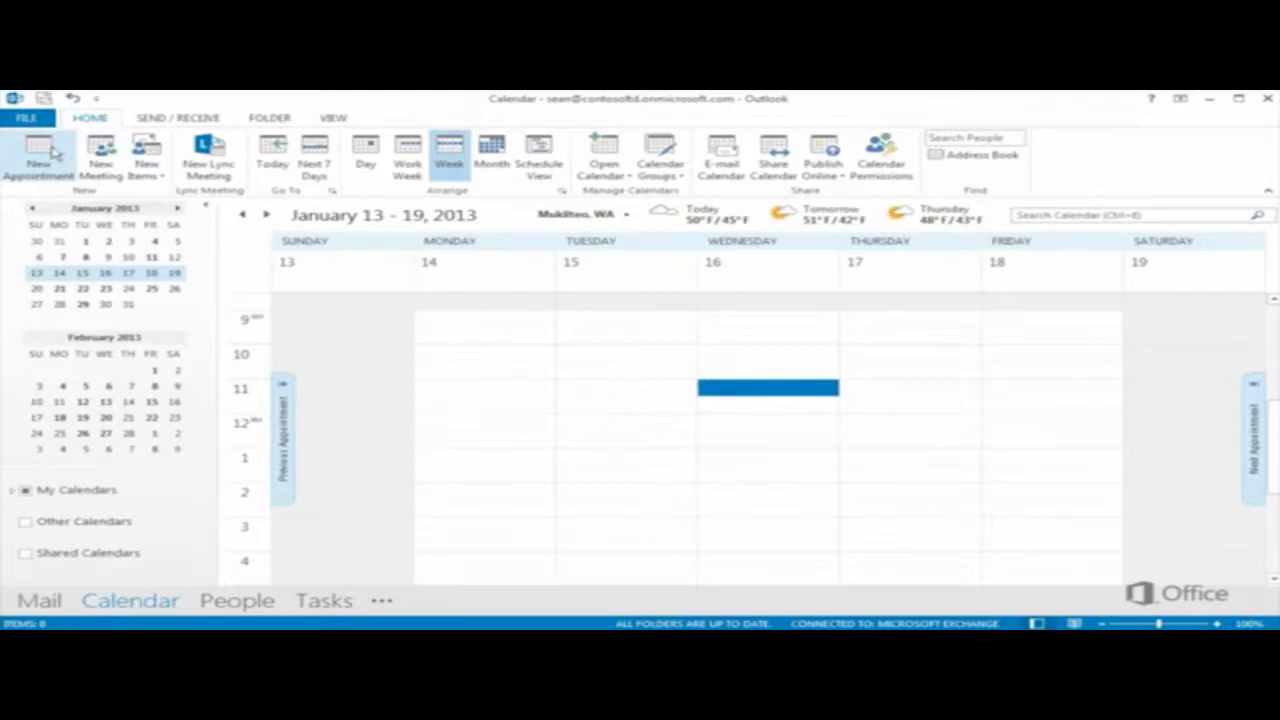
left_click(180, 258)
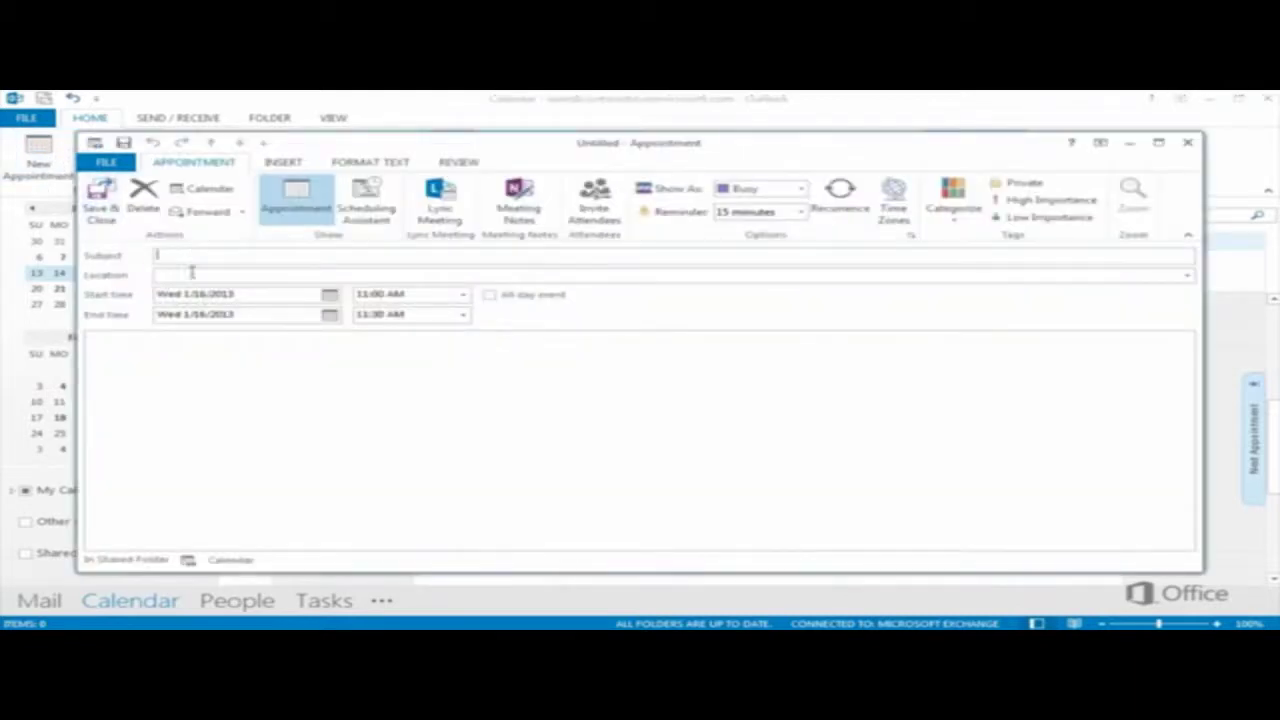
type("Review Fabrikam presentation")
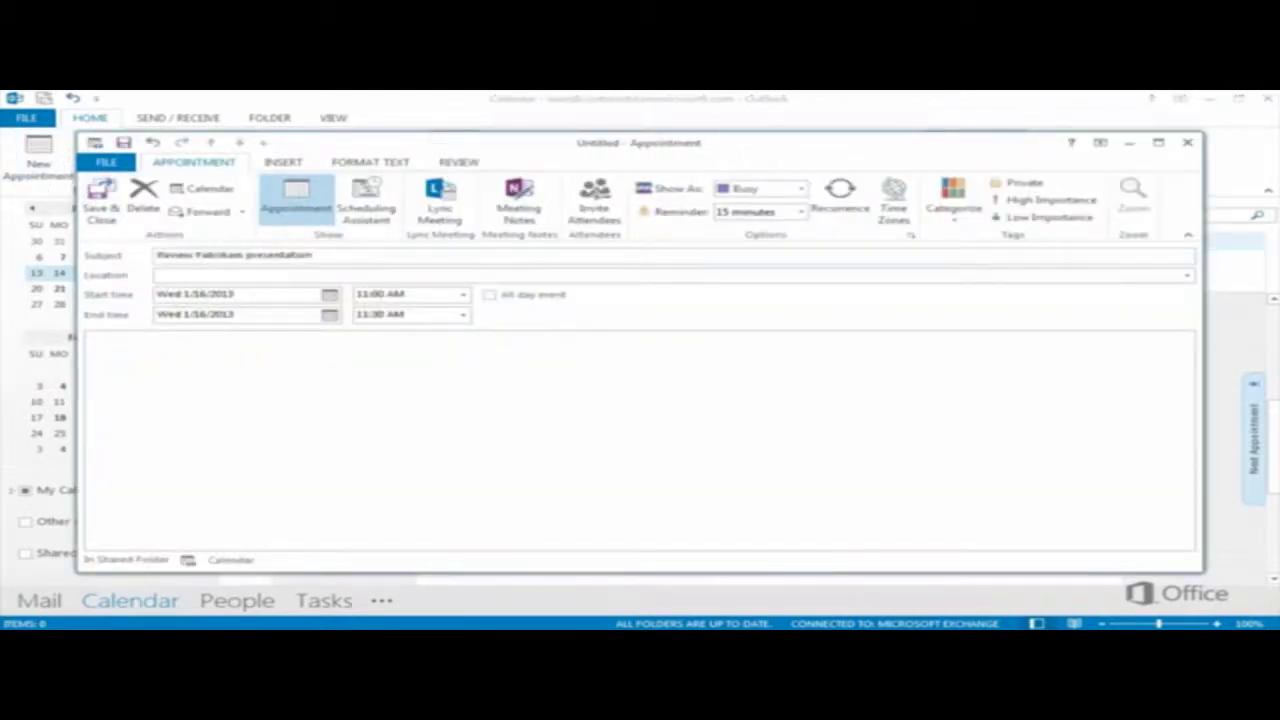
key("Tab")
type("My office")
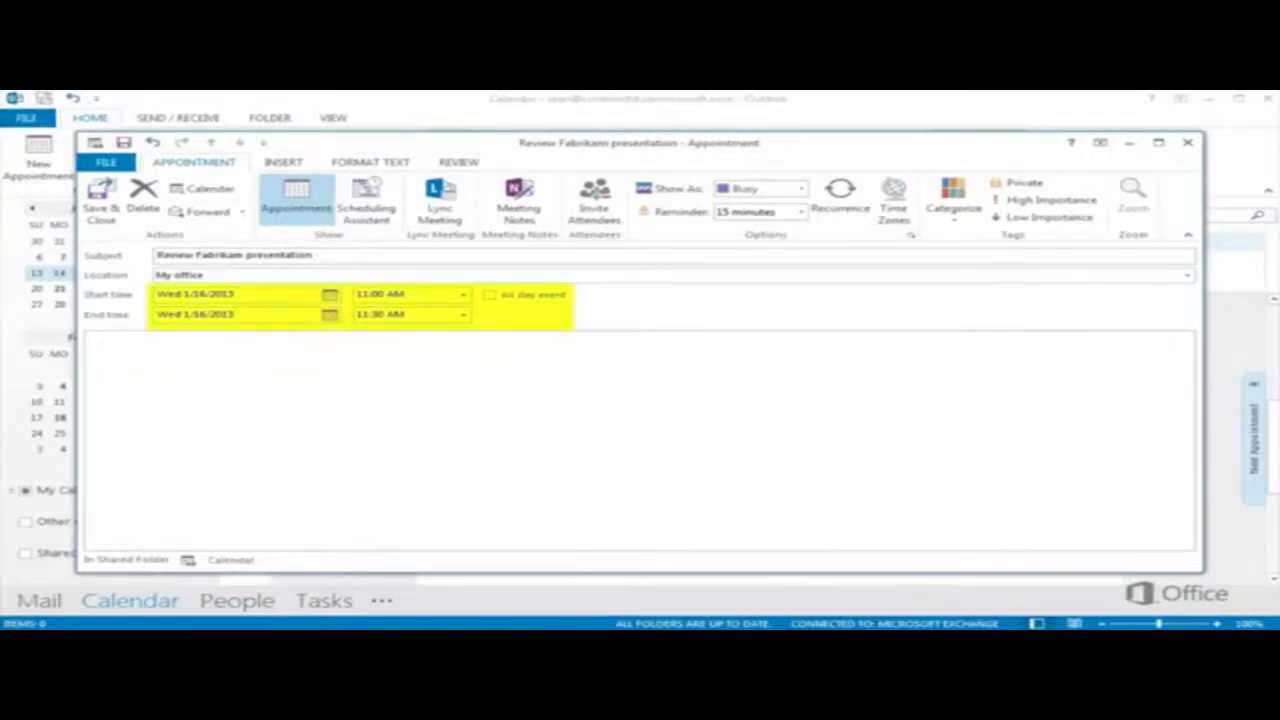
Set the appointment's end time to 12:00 PM
left_click(463, 315)
left_click(421, 356)
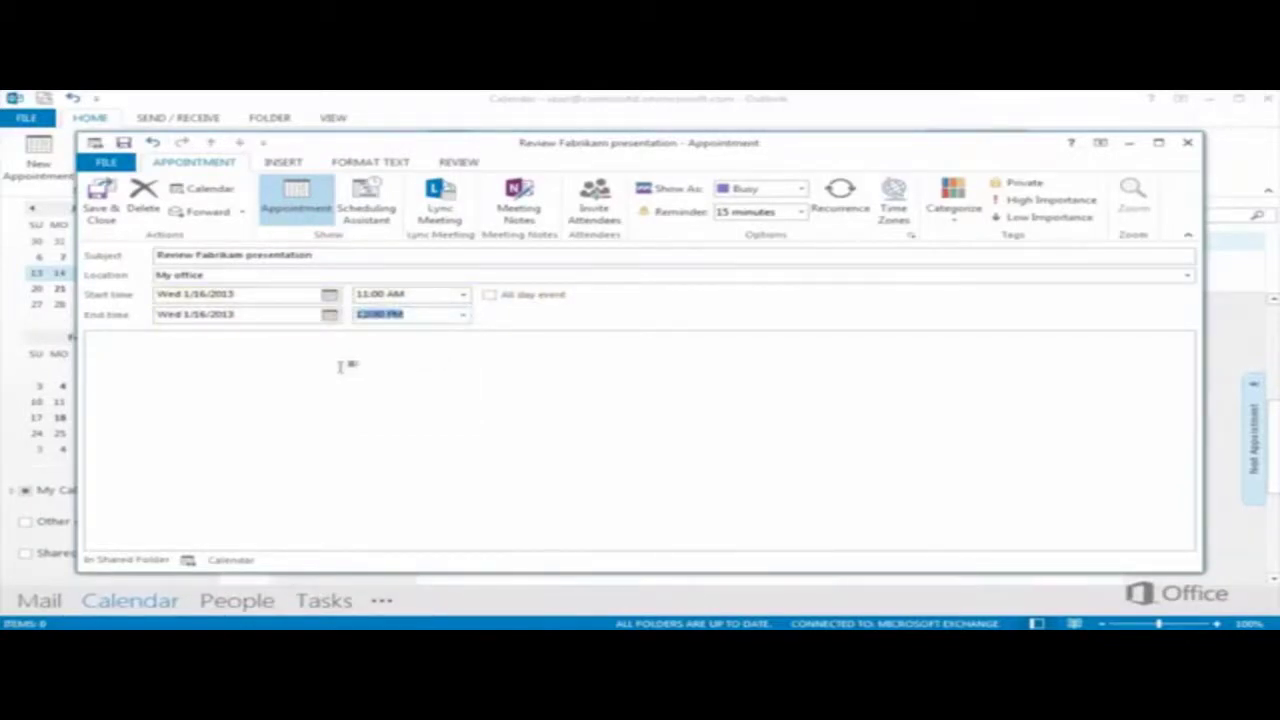
left_click(187, 355)
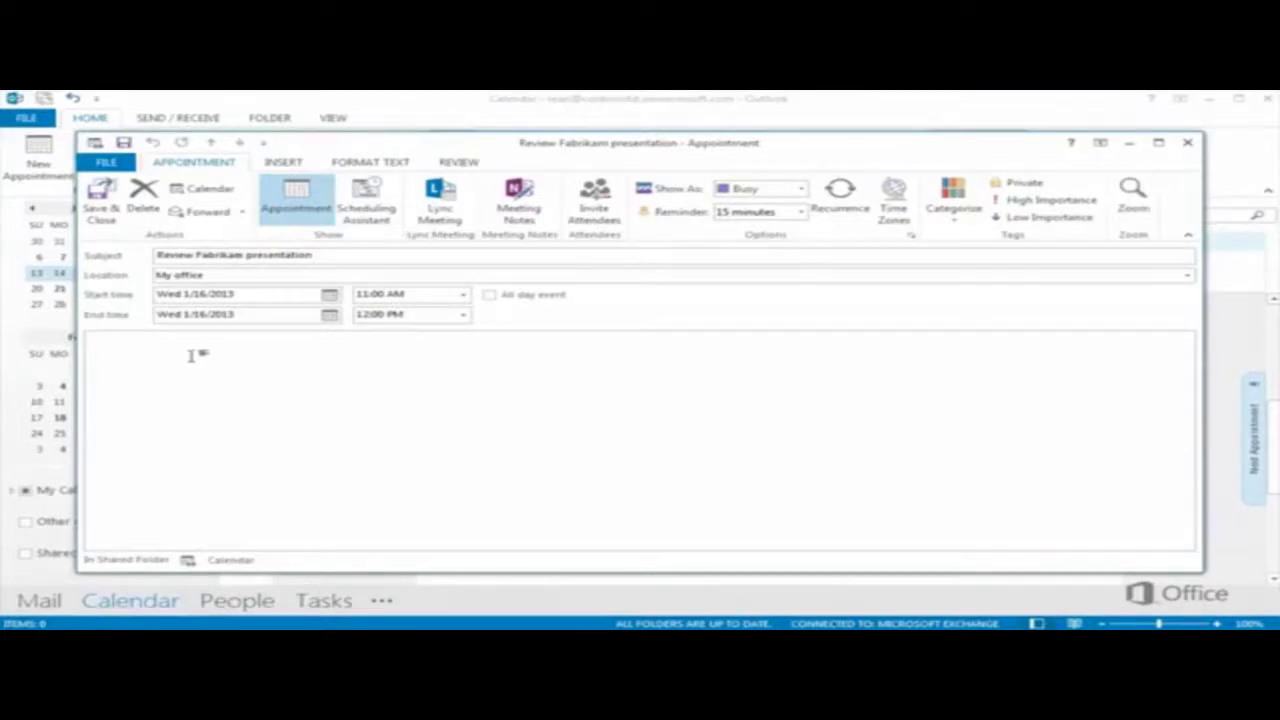
Attach Fabrikam.pptx to the appointment using Insert > Attach File
left_click(286, 163)
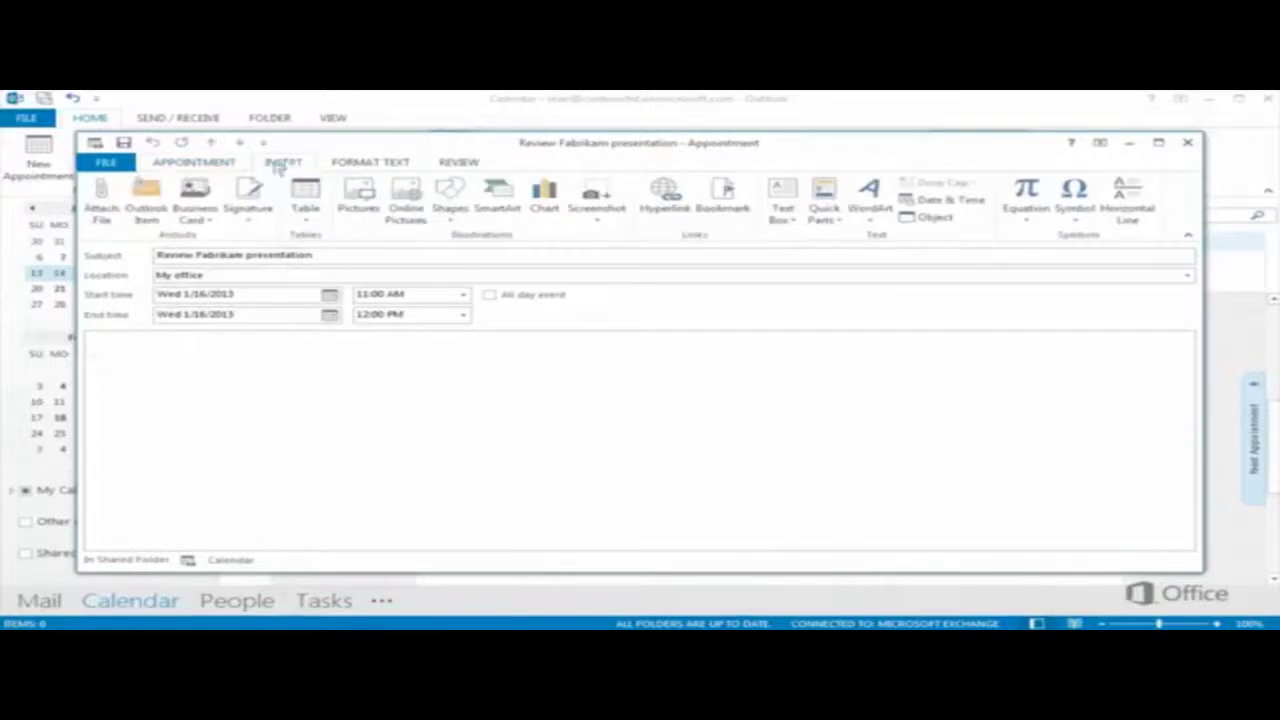
left_click(113, 193)
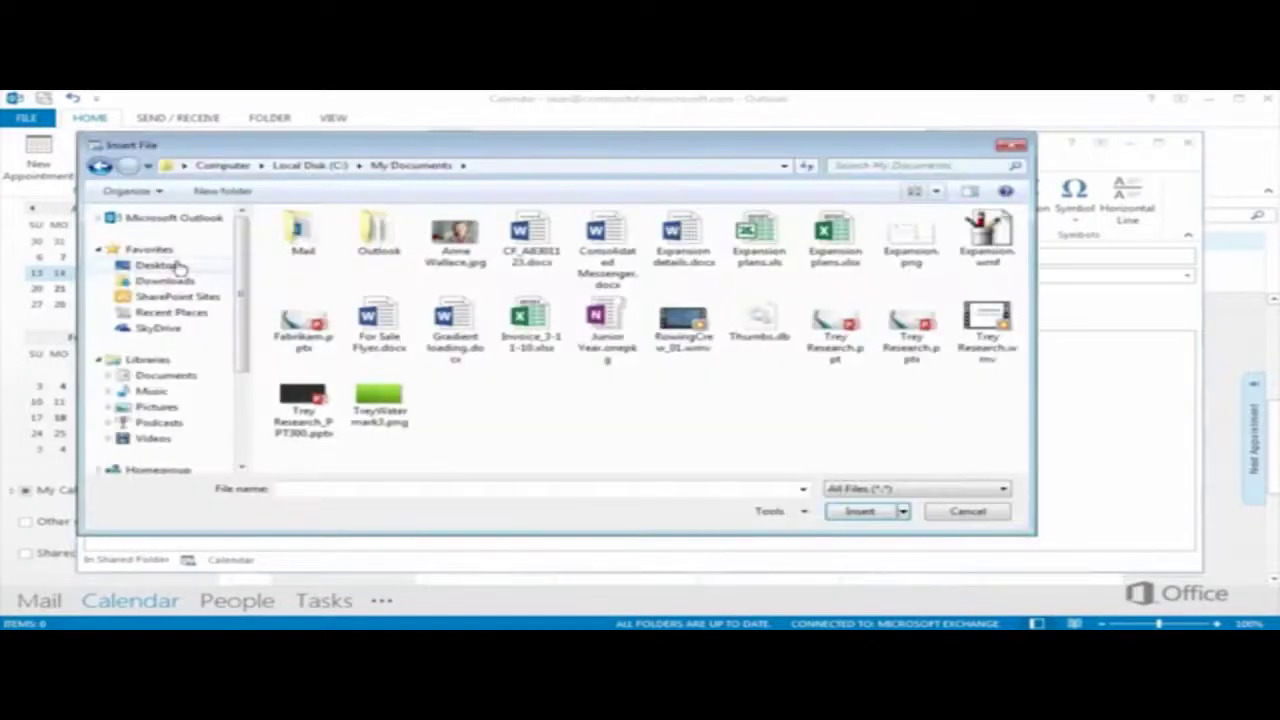
left_click(290, 320)
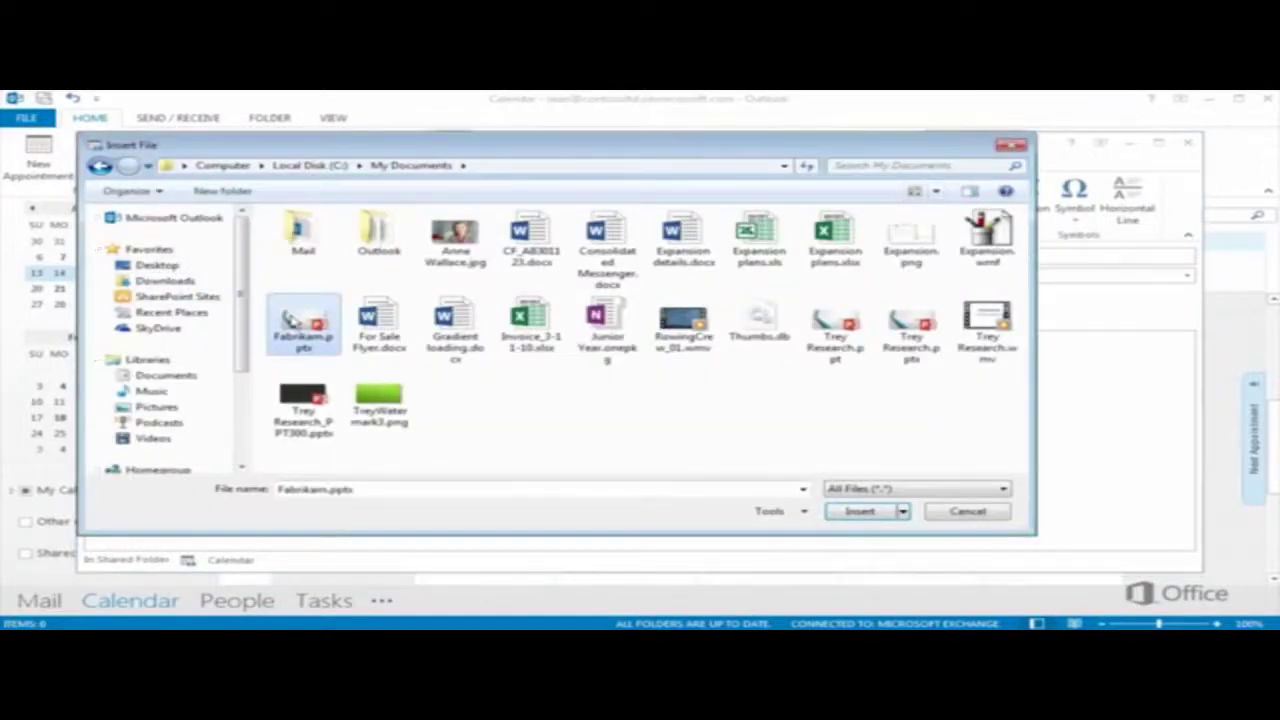
left_click(859, 511)
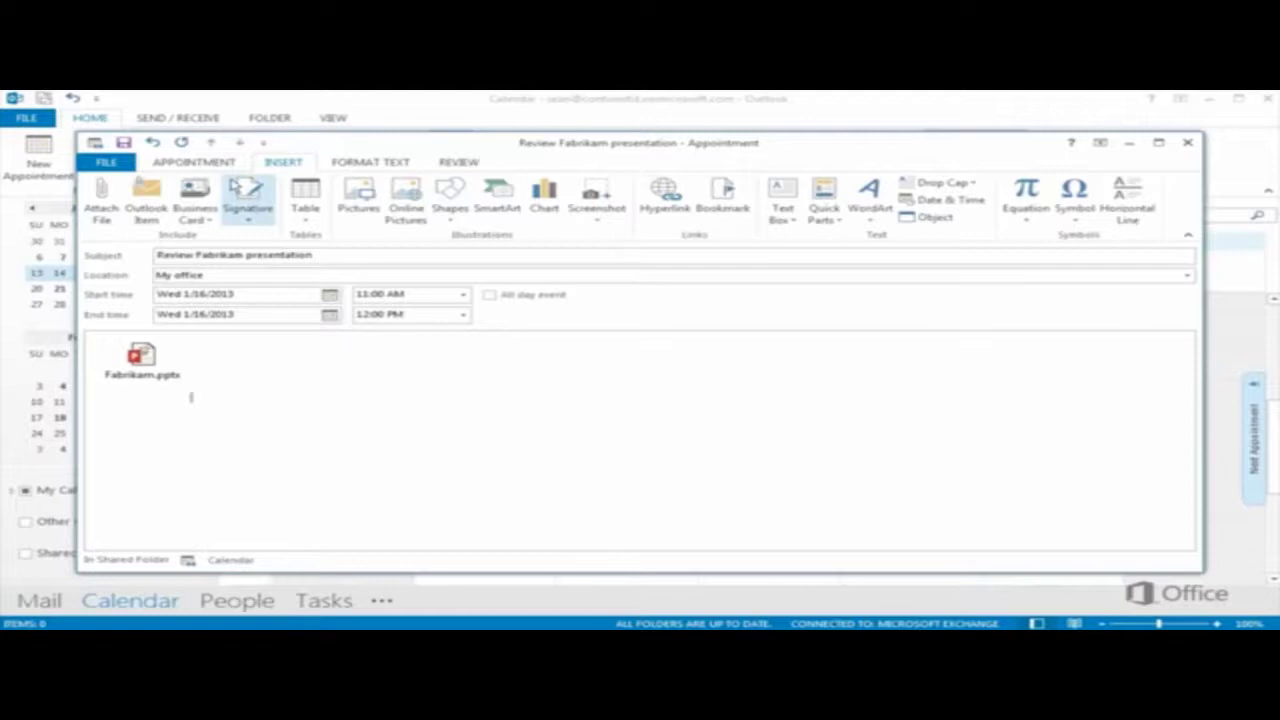
left_click(222, 166)
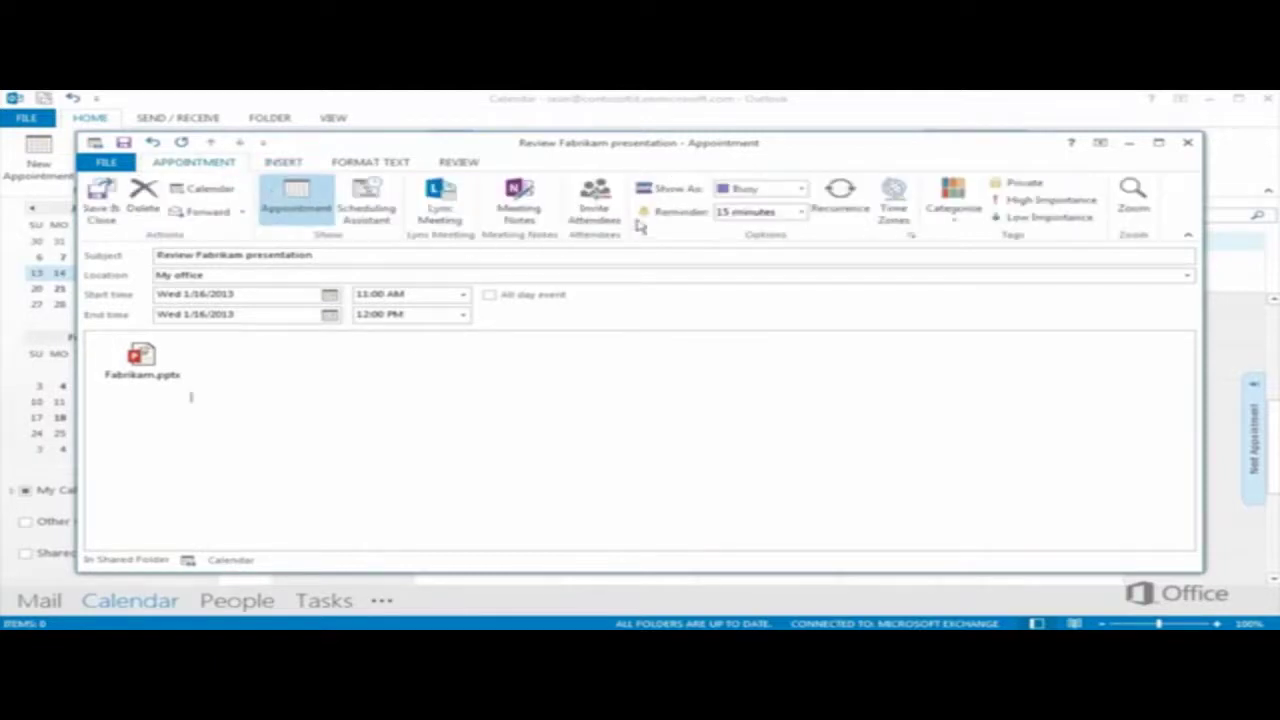
Set Show As to Busy, the reminder to 1 hour, and the category to Work alone
left_click(801, 189)
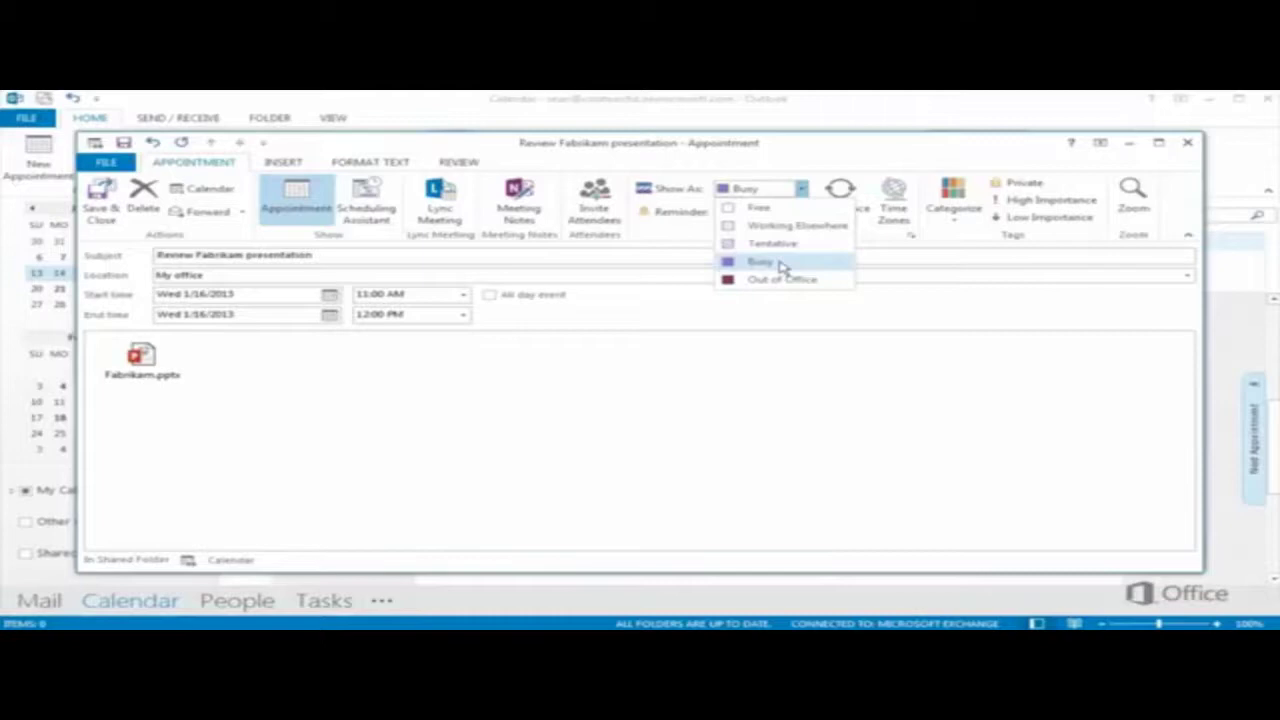
left_click(781, 263)
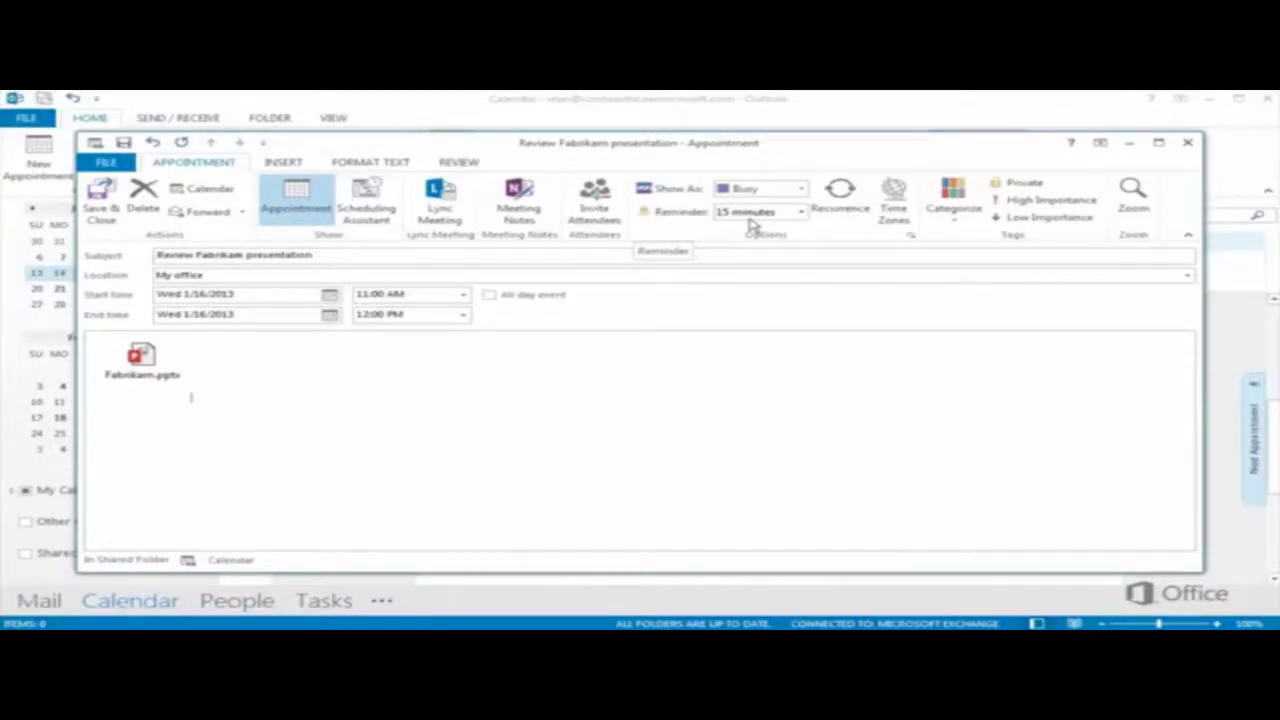
left_click(801, 213)
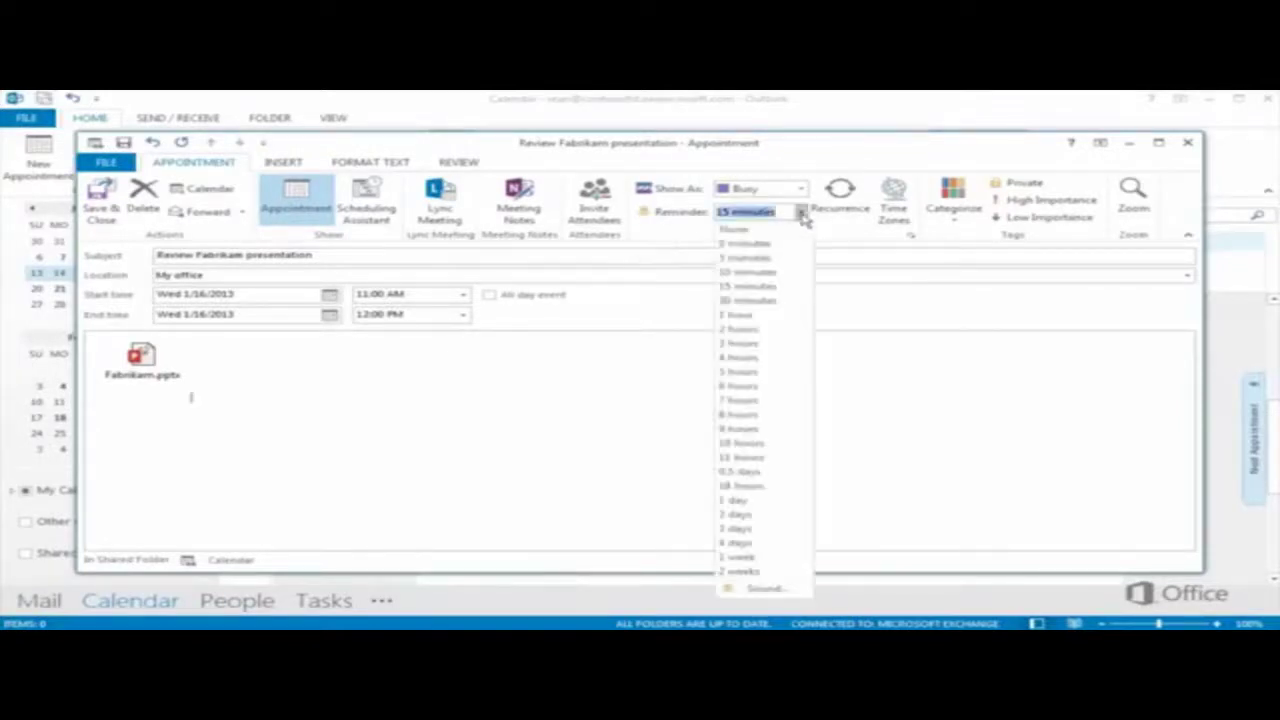
left_click(757, 315)
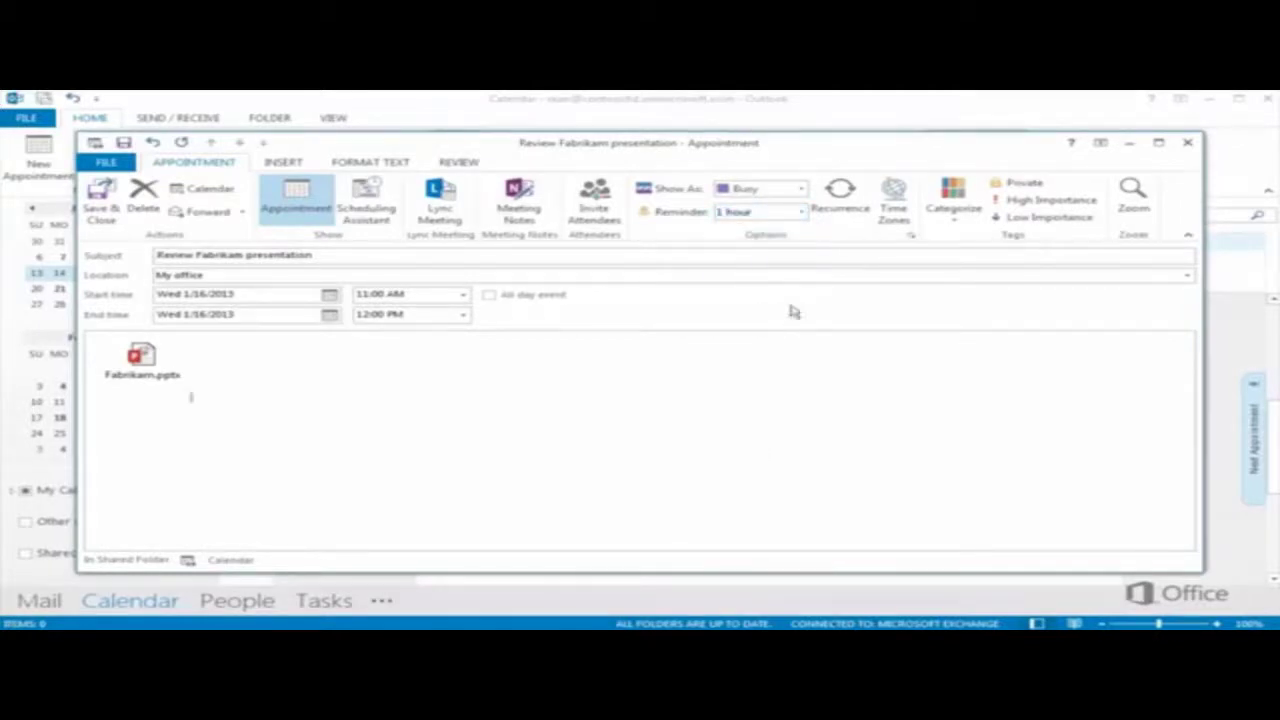
left_click(953, 189)
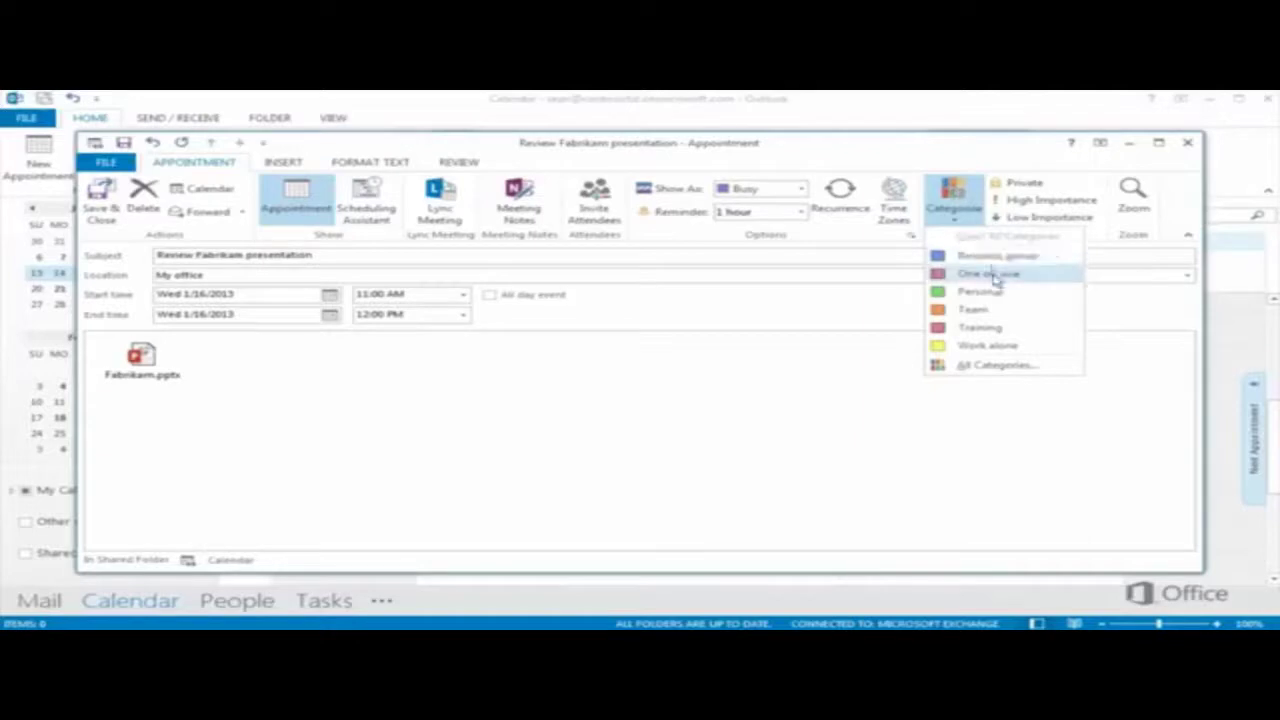
left_click(985, 346)
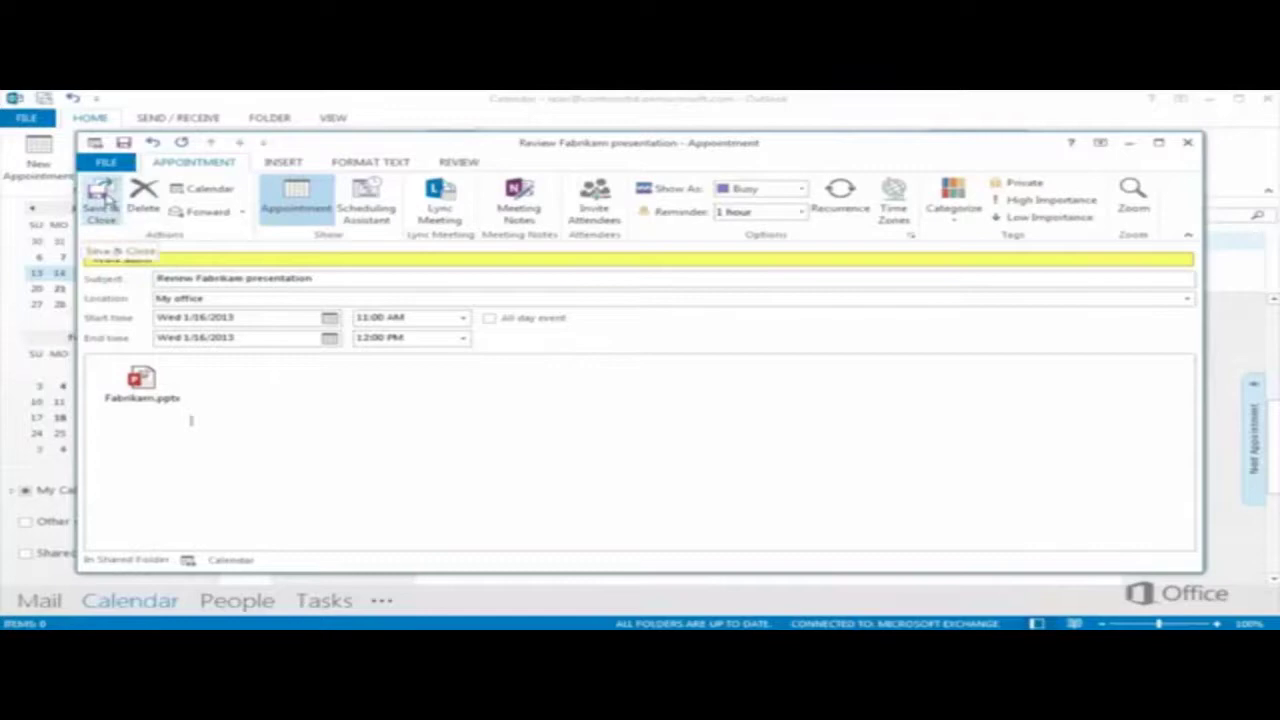
Save the appointment, extend it to end at 12:30, and move it to Tuesday, January 15
left_click(103, 205)
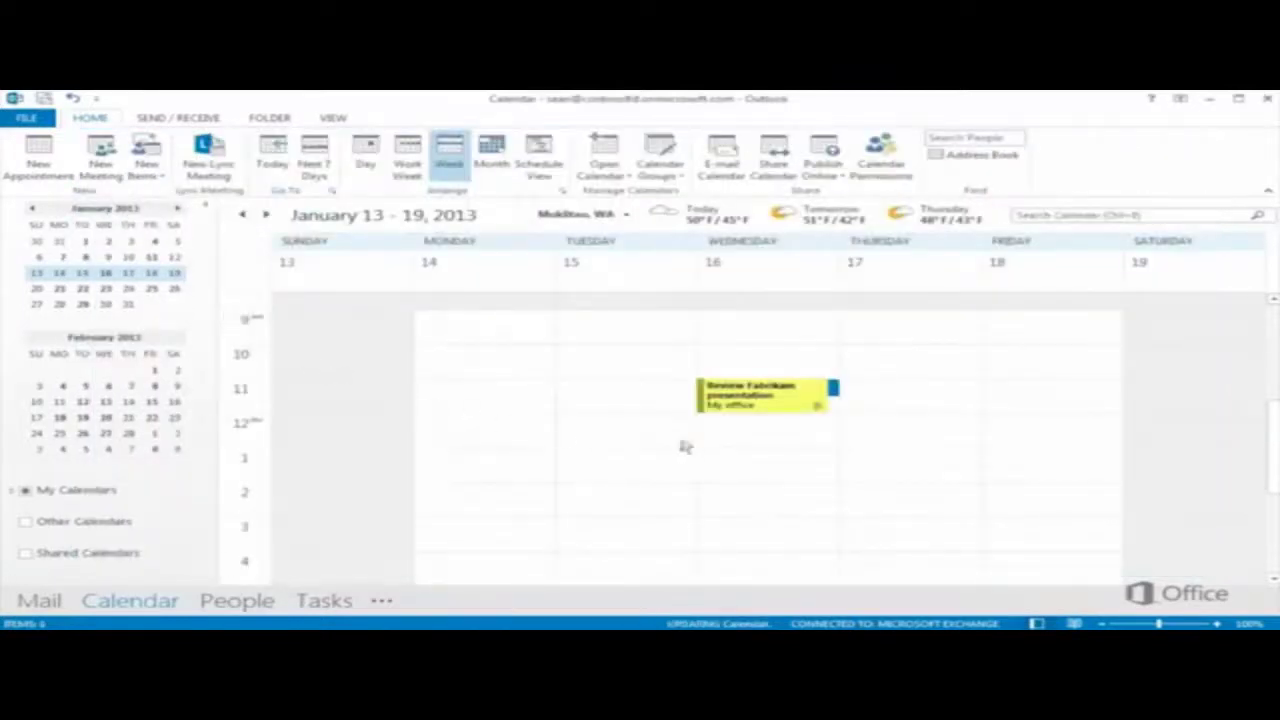
left_click(750, 408)
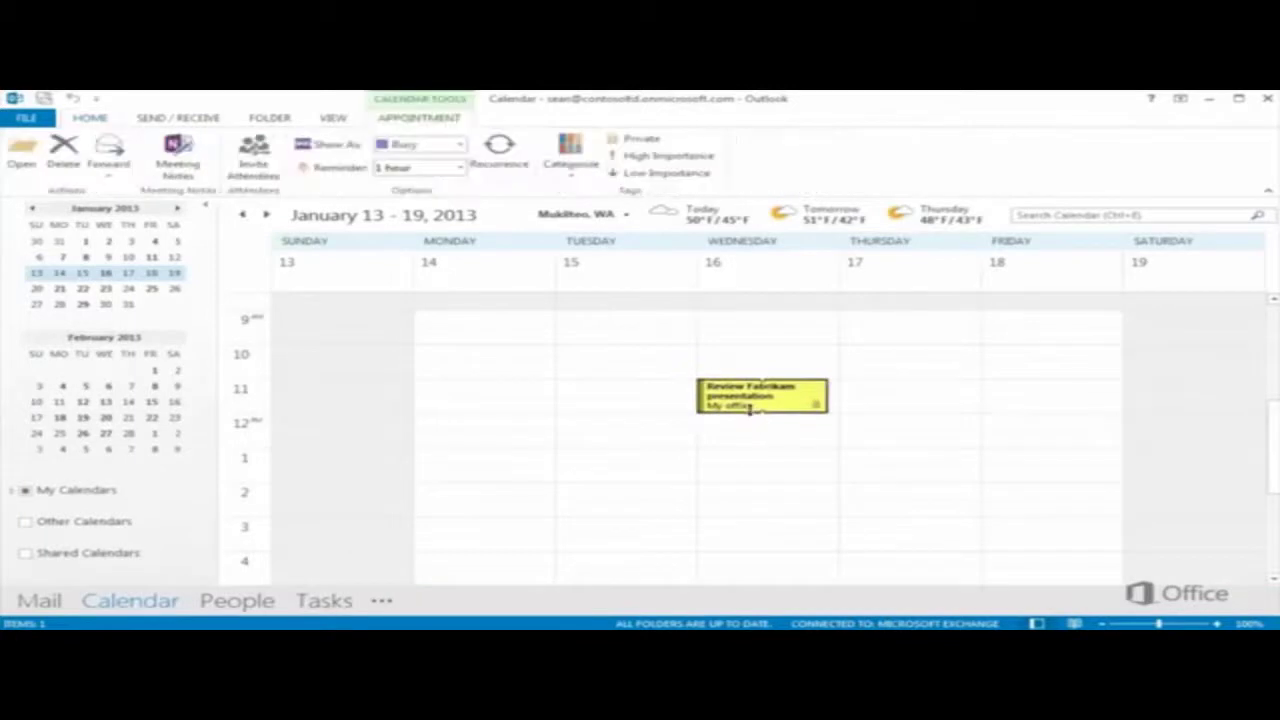
left_click_drag(750, 410, 752, 447)
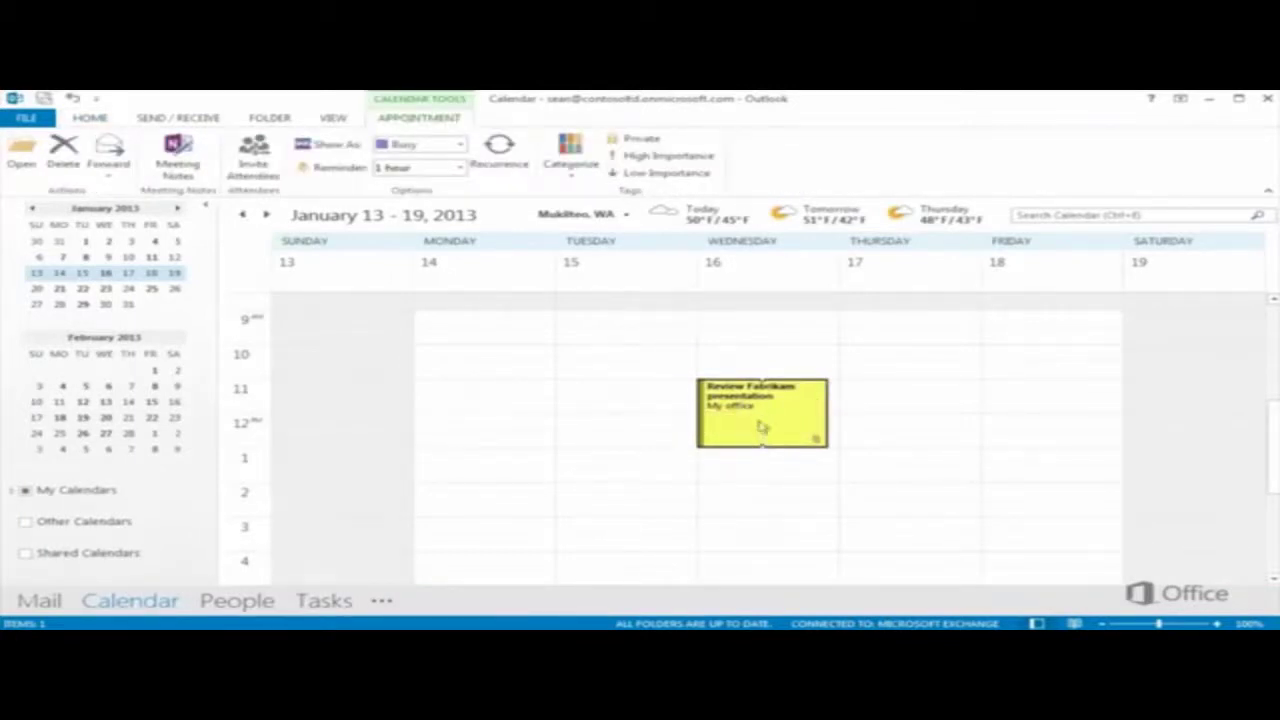
mouse_move(763, 420)
left_mouse_down()
mouse_move(690, 457)
mouse_move(690, 398)
left_mouse_up()
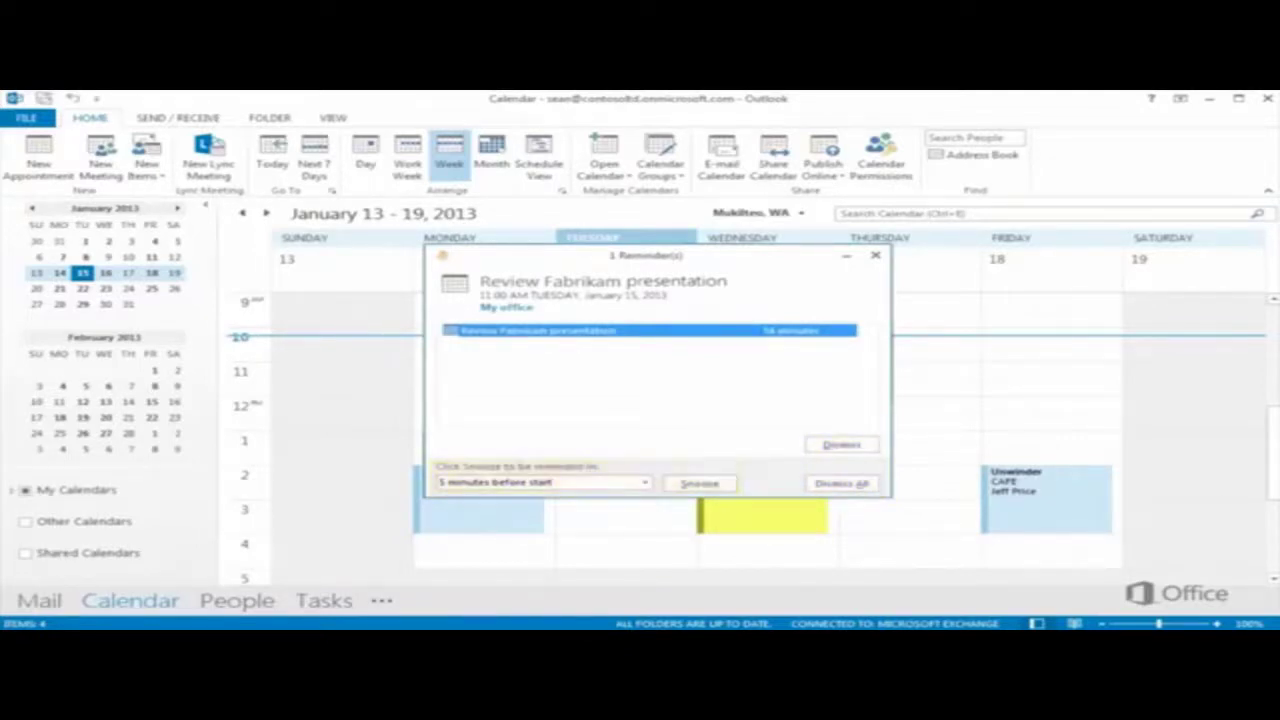
Dismiss the Review Fabrikam presentation reminder and close the Write Q2 review context menu
left_click(840, 444)
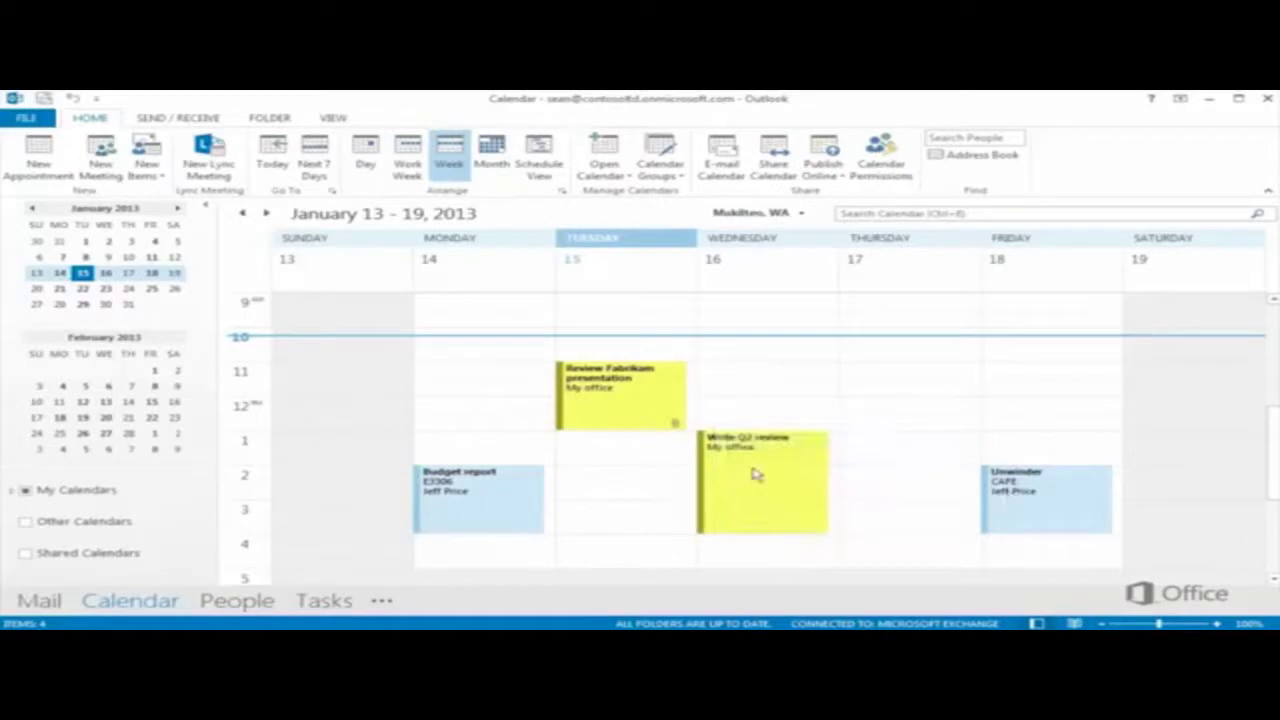
right_click(755, 474)
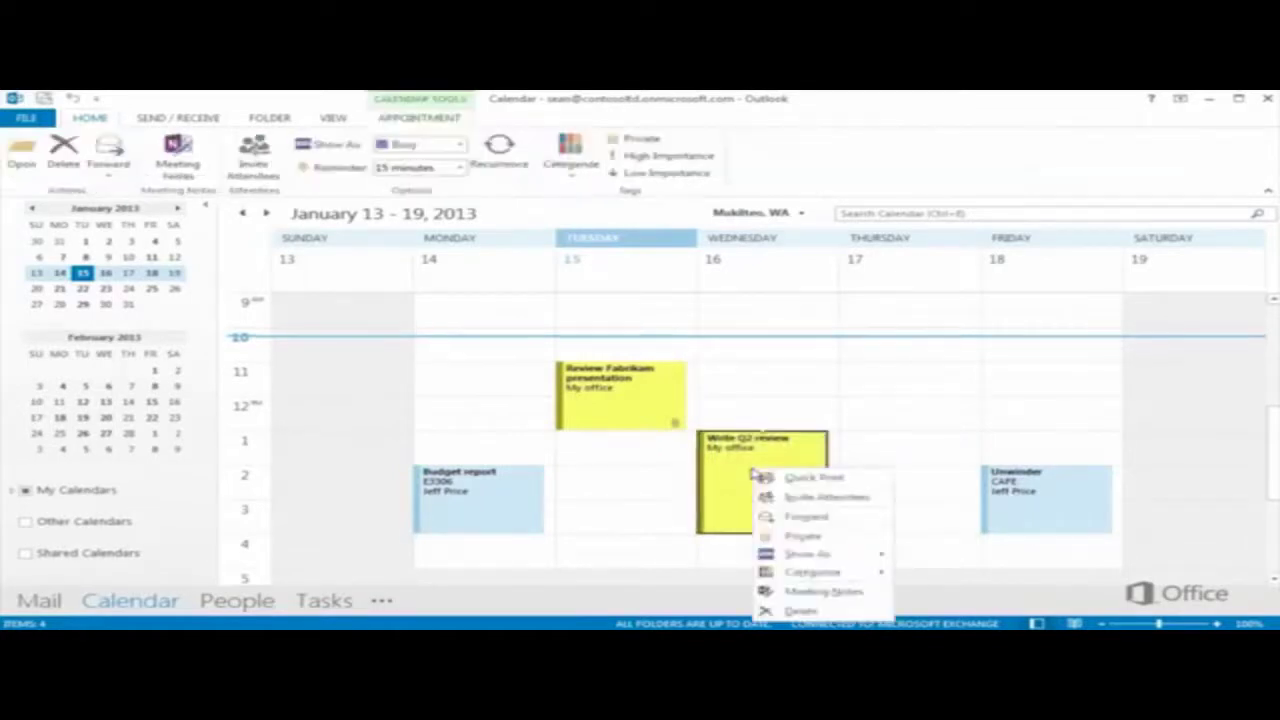
key("Escape")
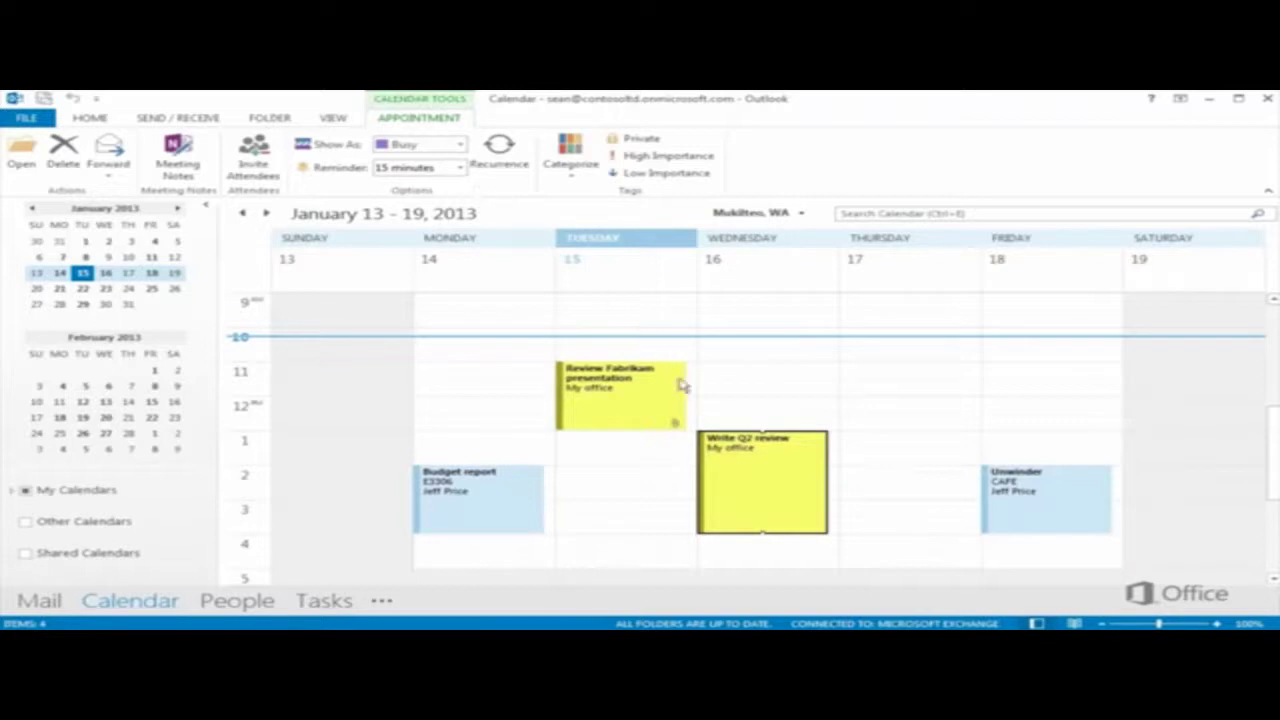
Open Write Q2 review and paste the Health insurance plans text into its notes
double_click(718, 470)
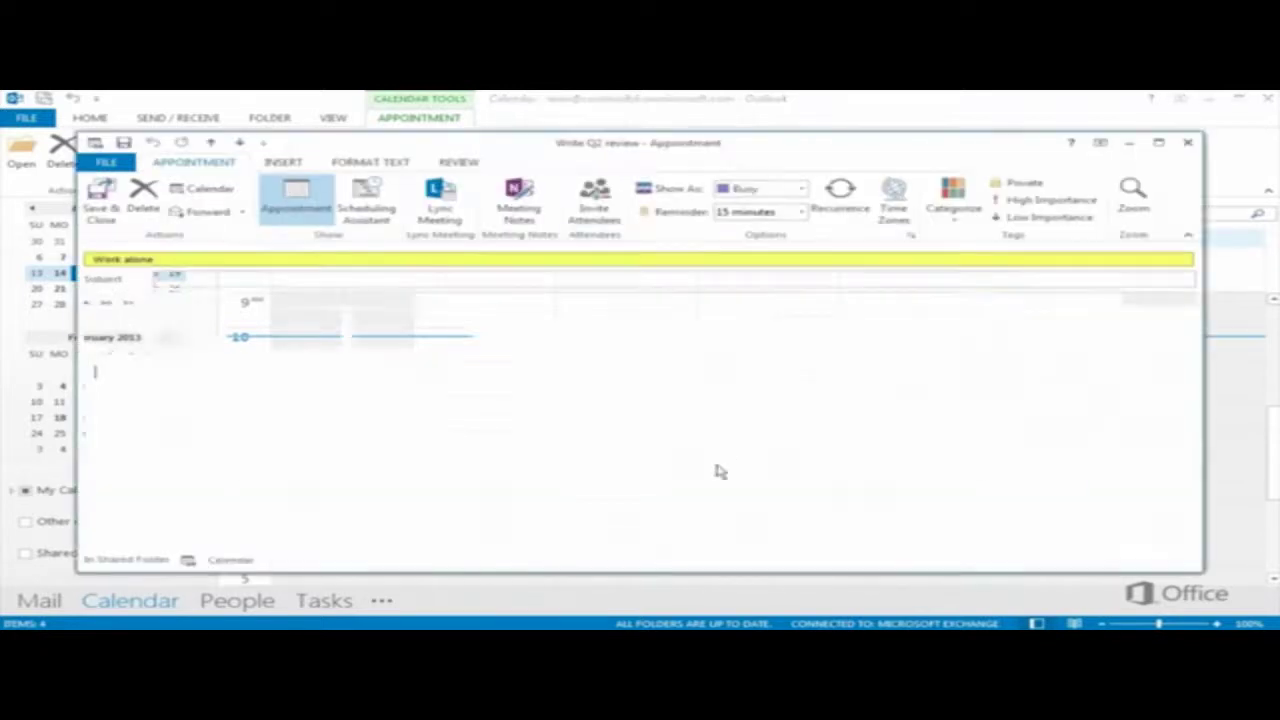
left_click(130, 372)
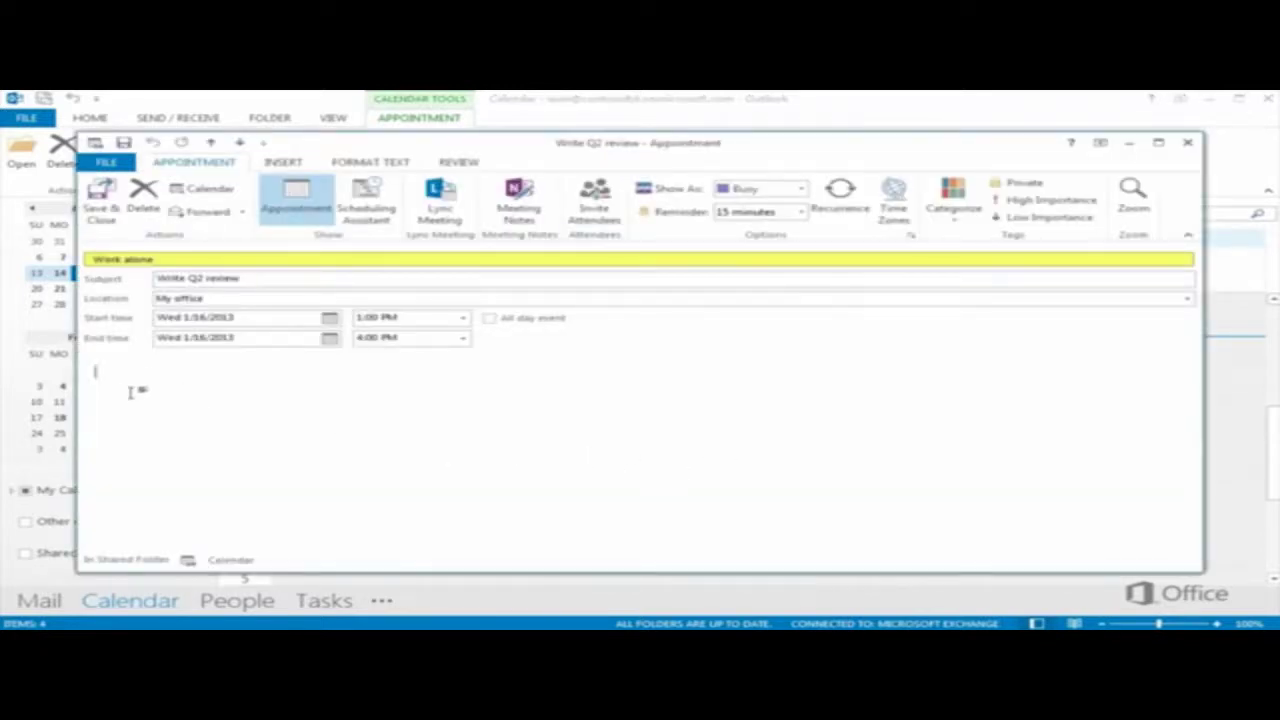
key("ctrl+v")
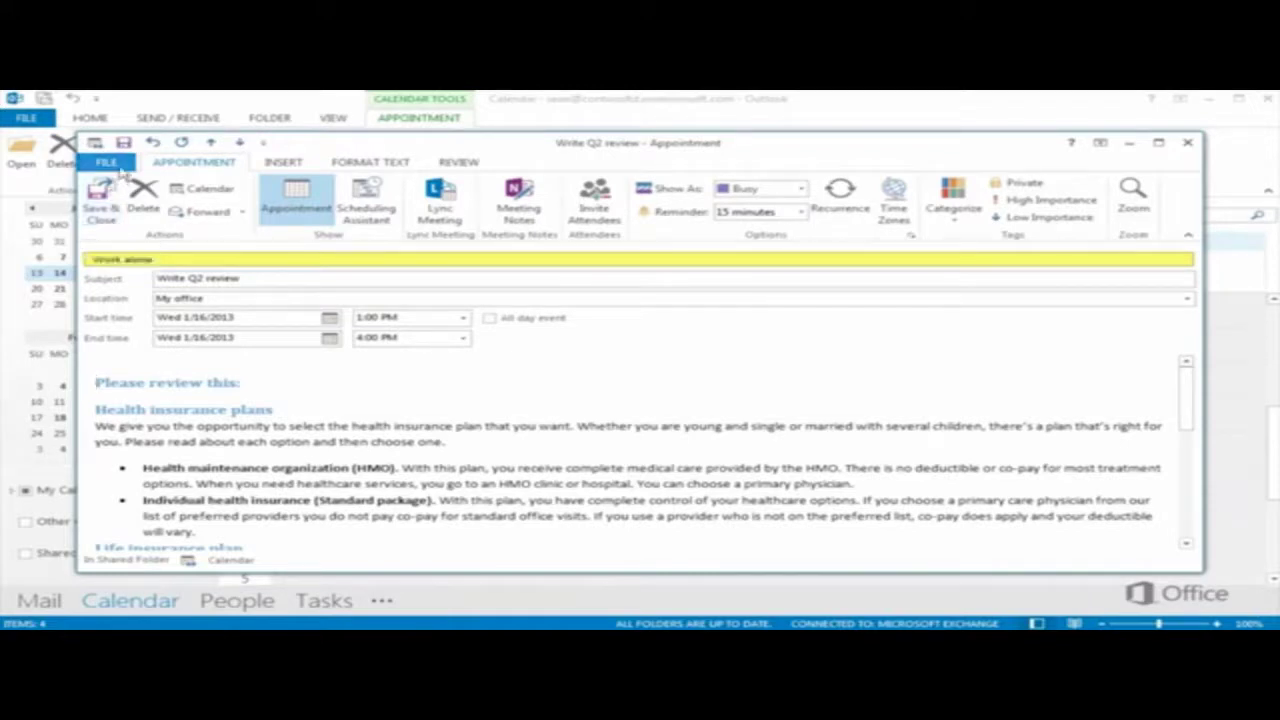
Print the Write Q2 review appointment in Memo Style
left_click(108, 163)
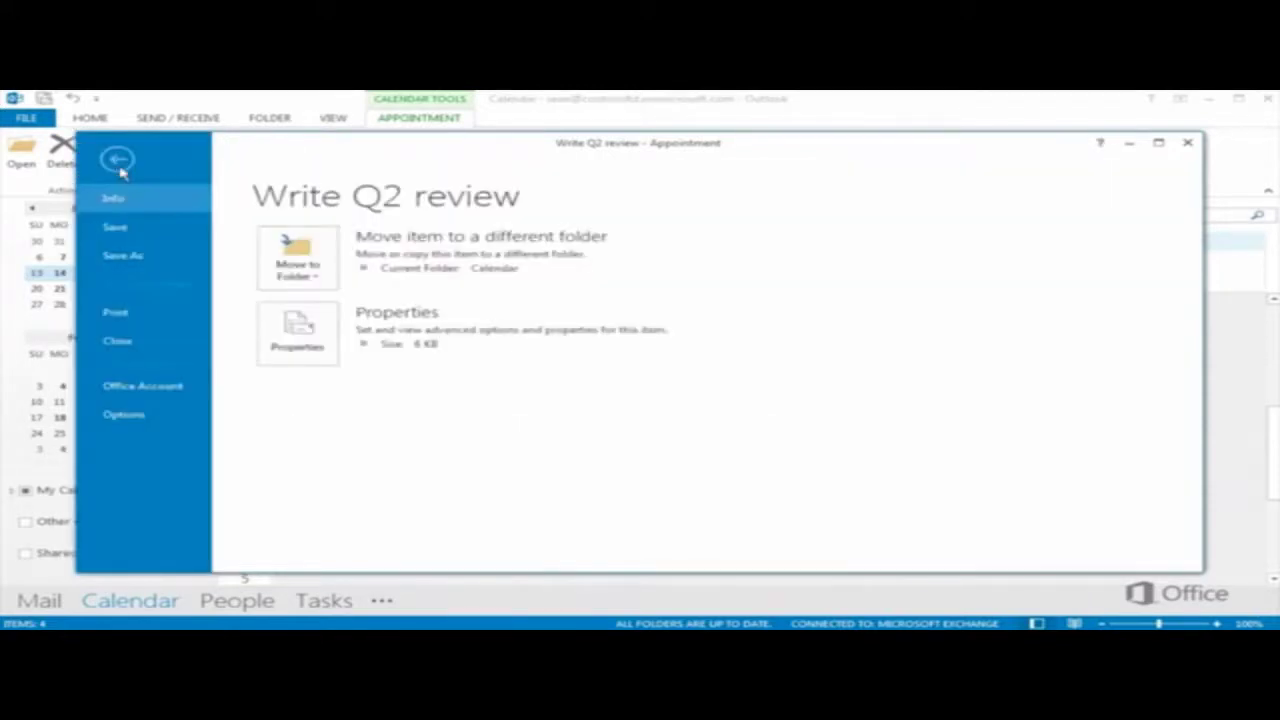
left_click(146, 314)
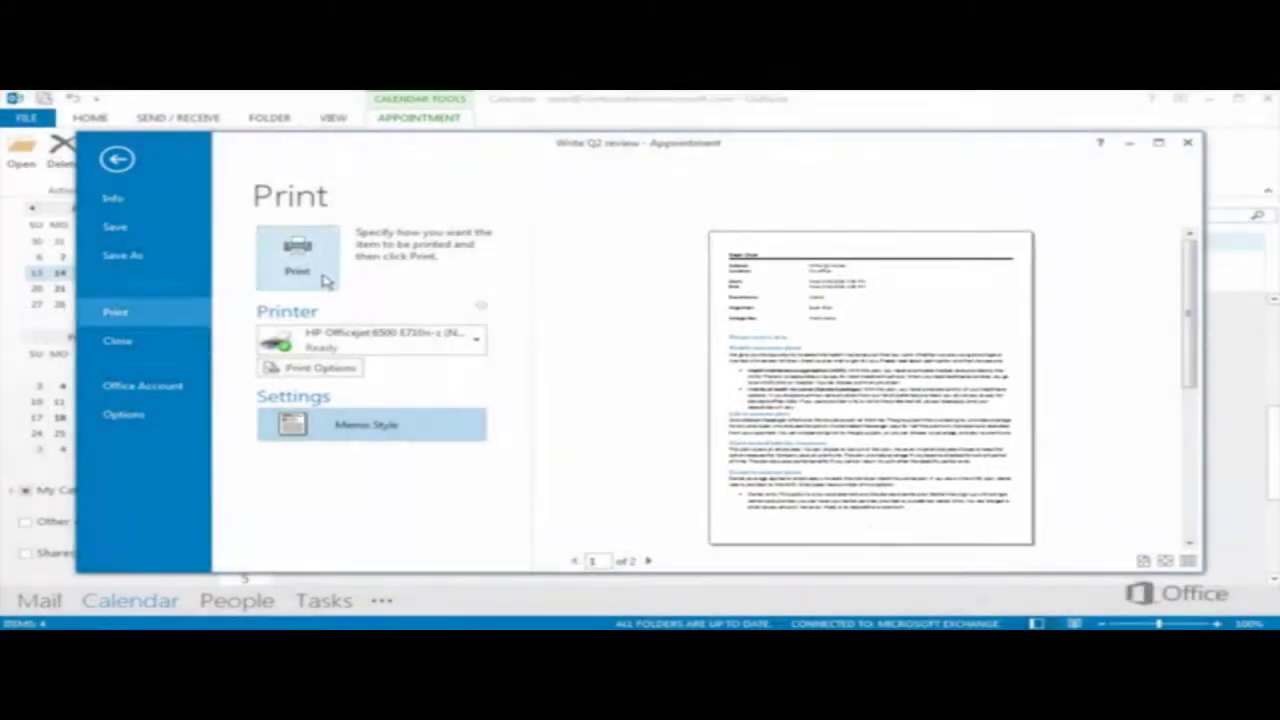
left_click(322, 278)
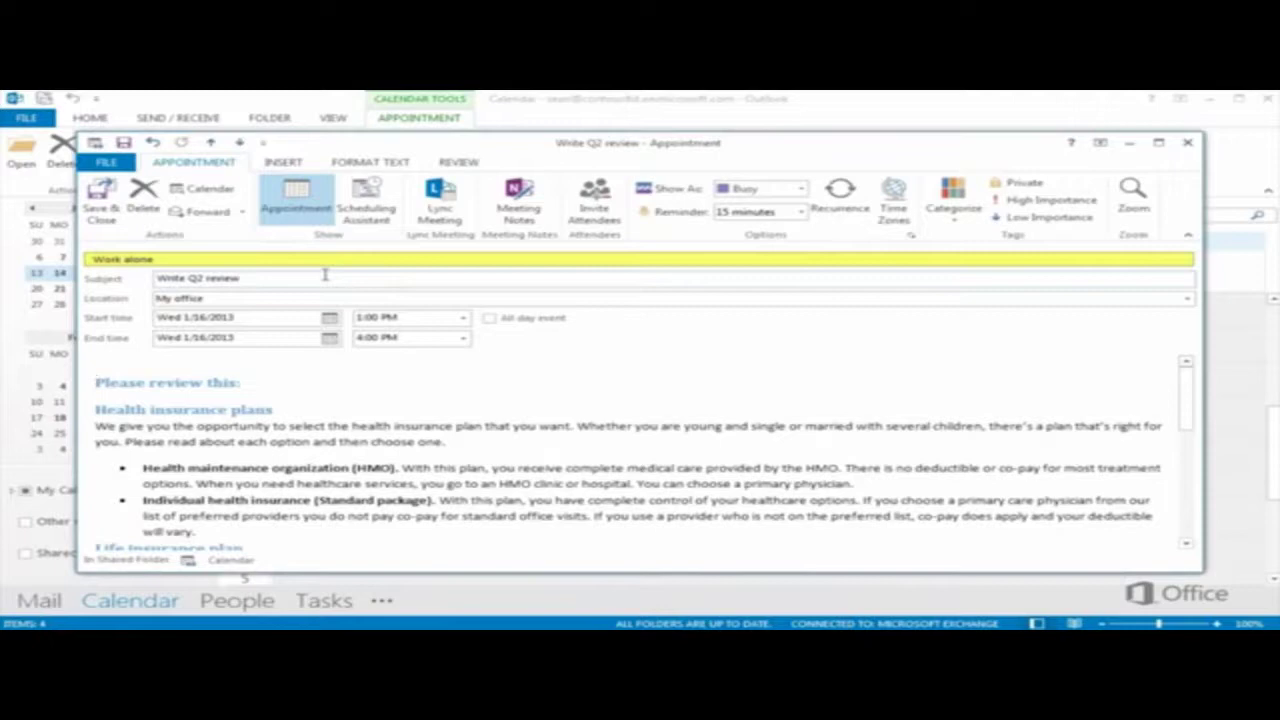
Save Write Q2 review, cycle Day, Week, Work Week, Month and Schedule views, return to Week, and dismiss Outlook Options
left_click(118, 200)
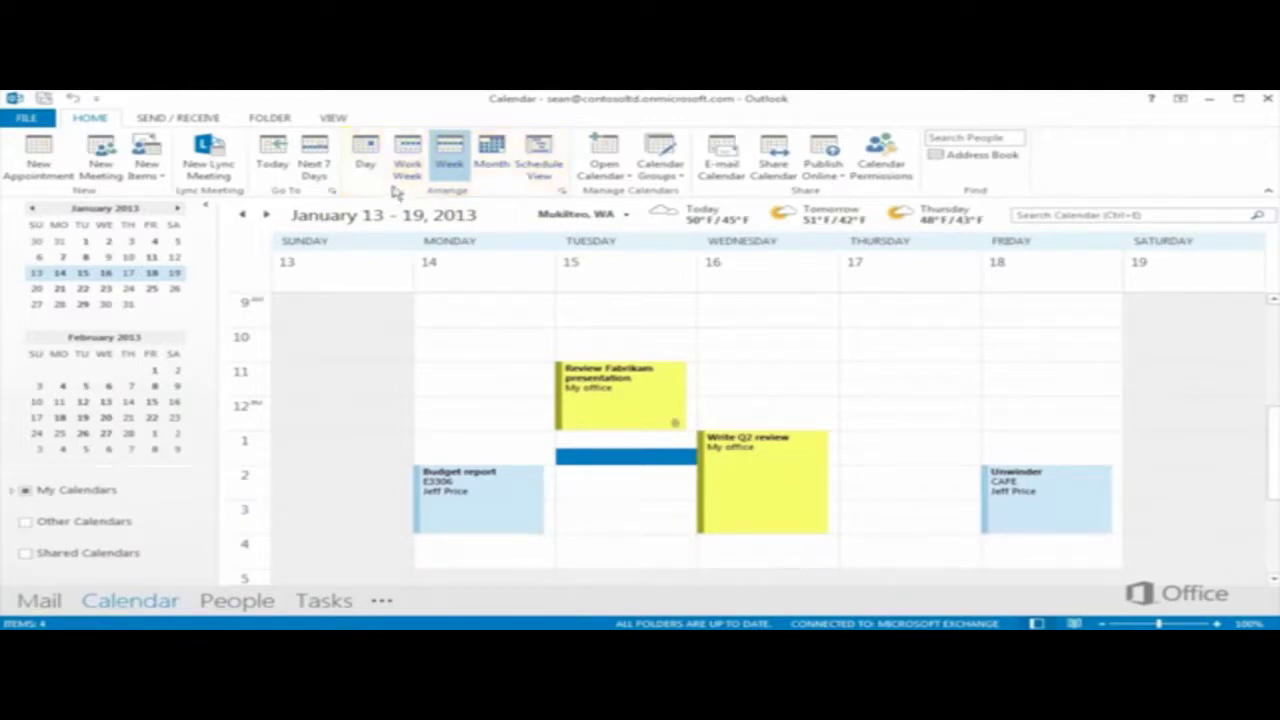
left_click(368, 155)
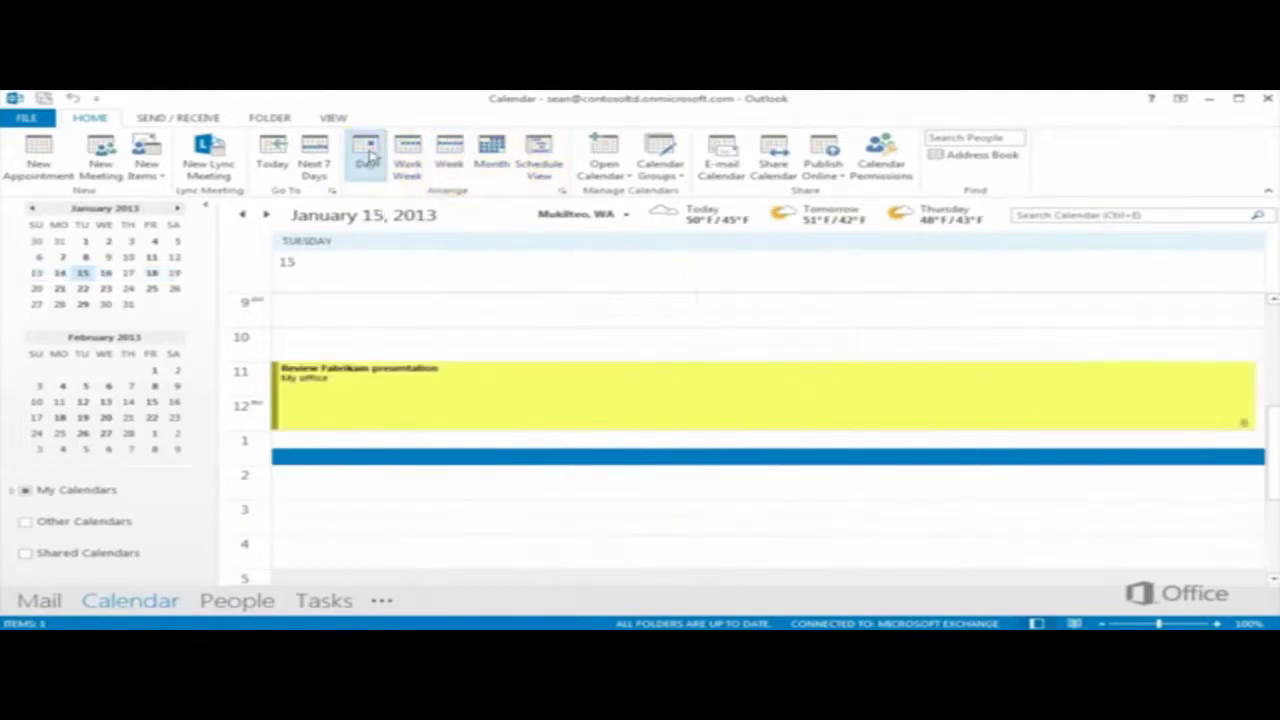
left_click(452, 155)
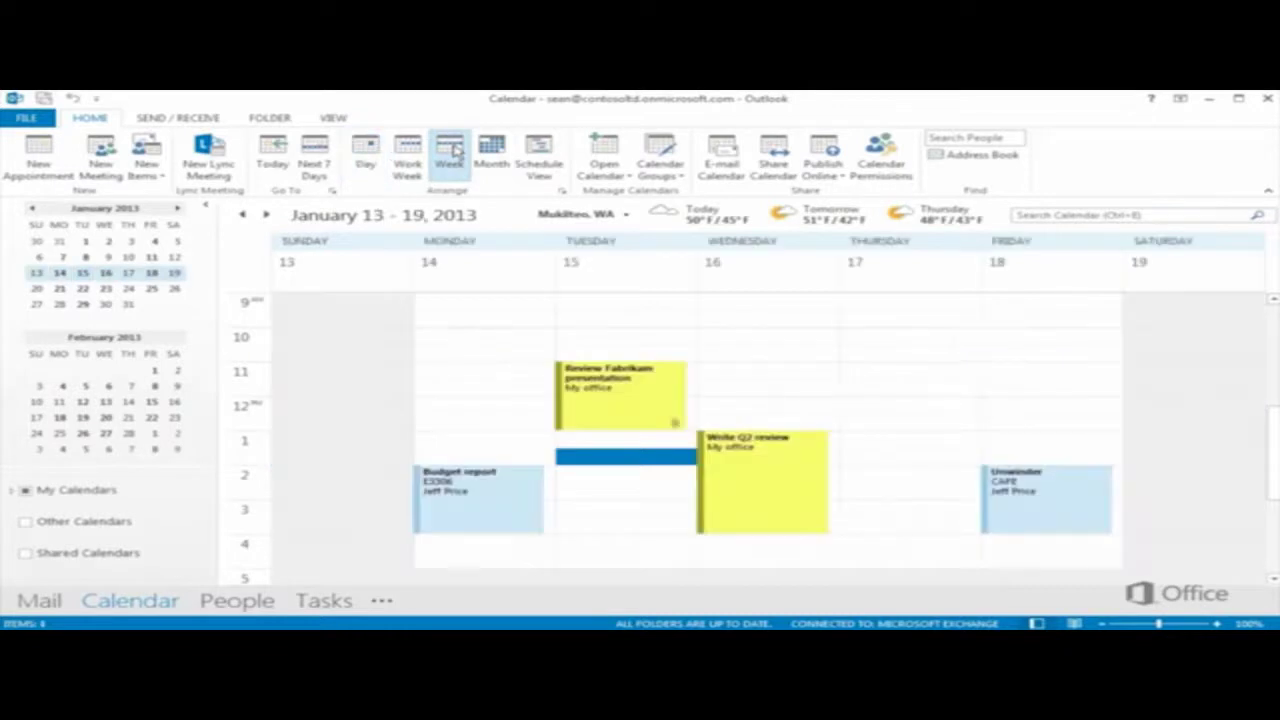
left_click(408, 152)
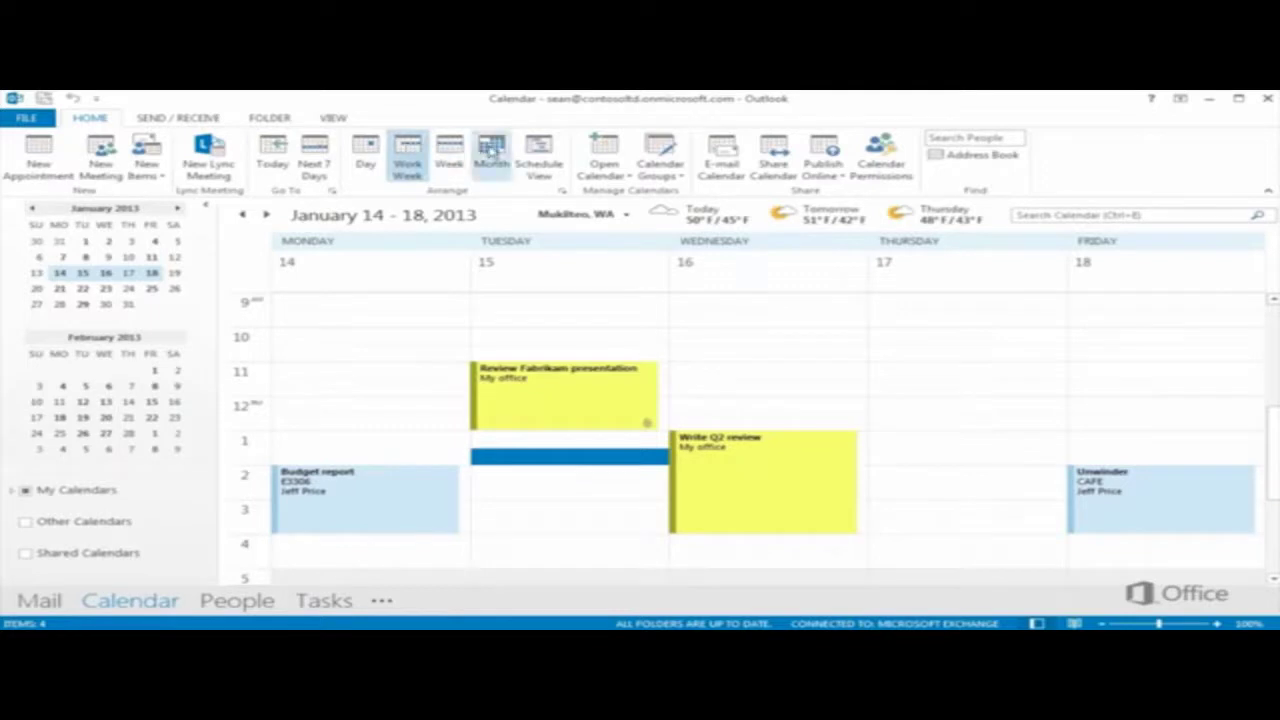
left_click(491, 150)
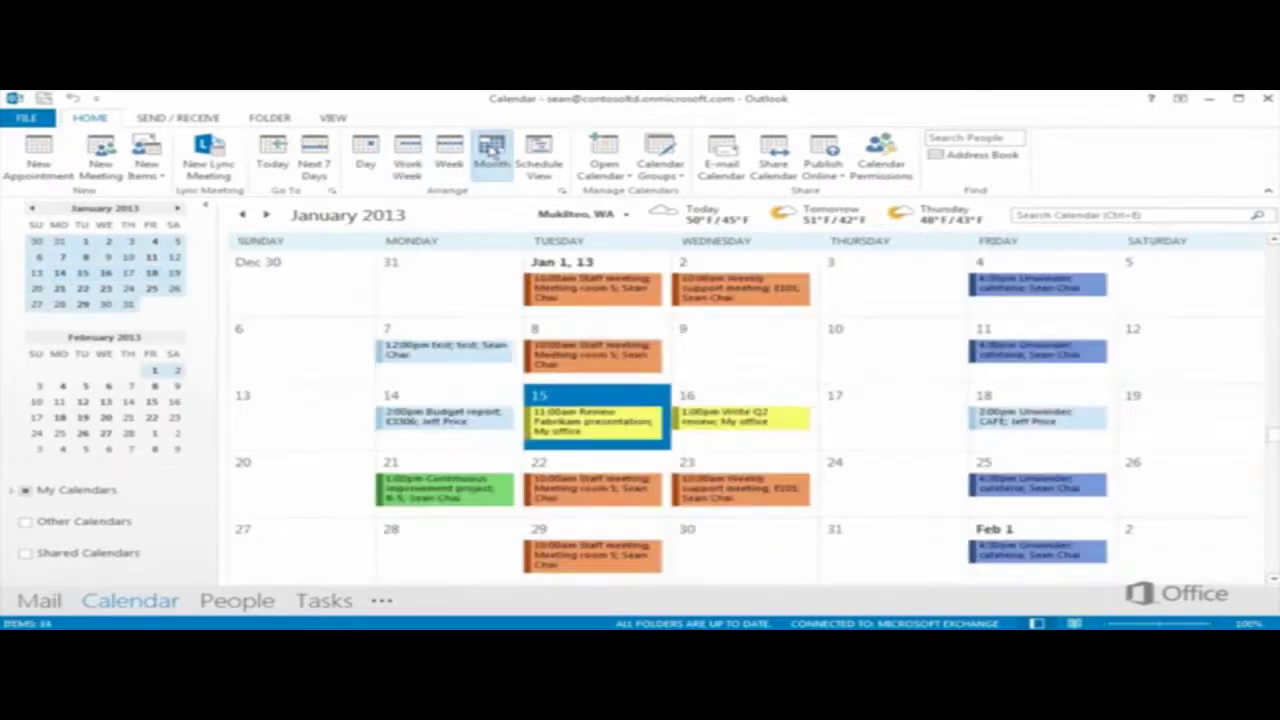
left_click(537, 150)
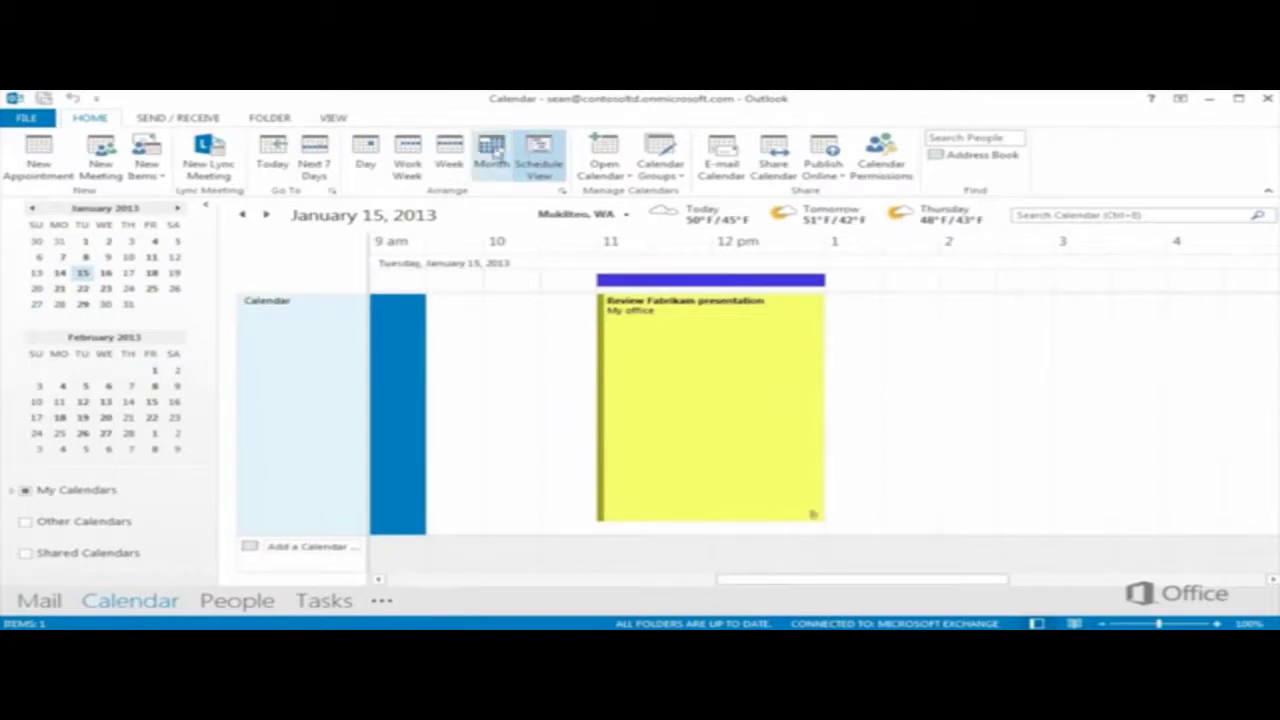
left_click(460, 150)
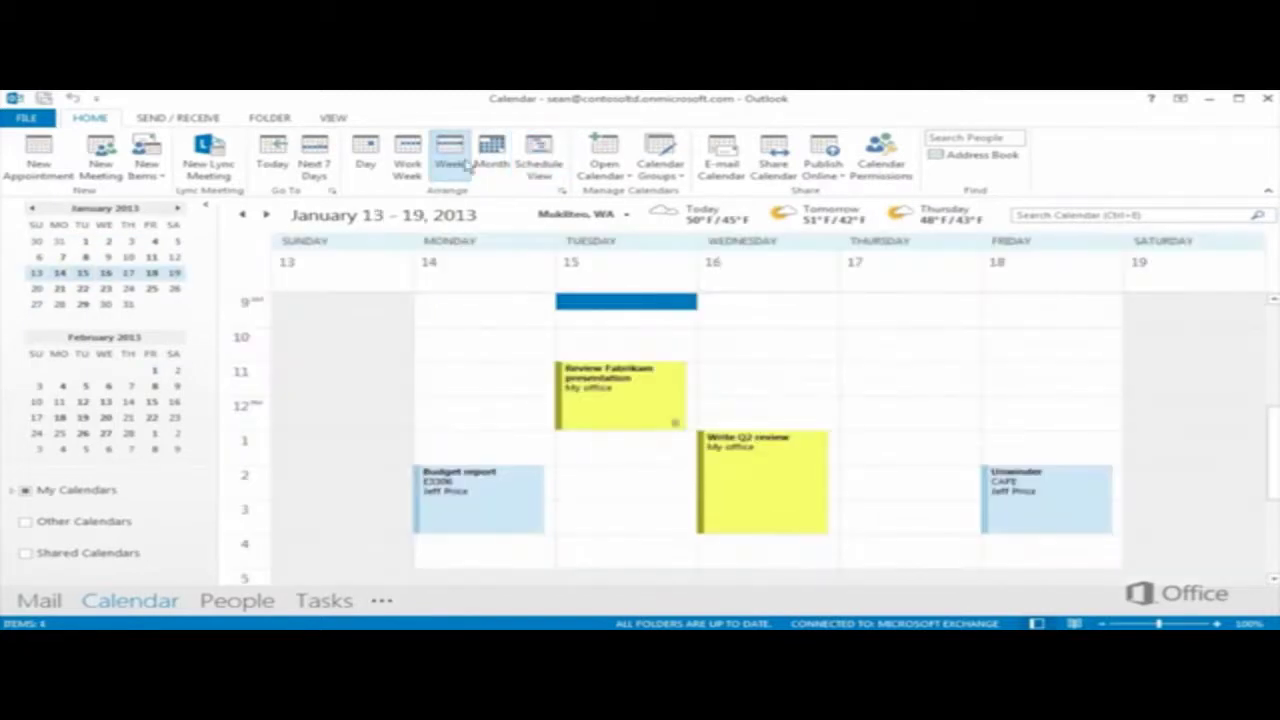
left_click(563, 193)
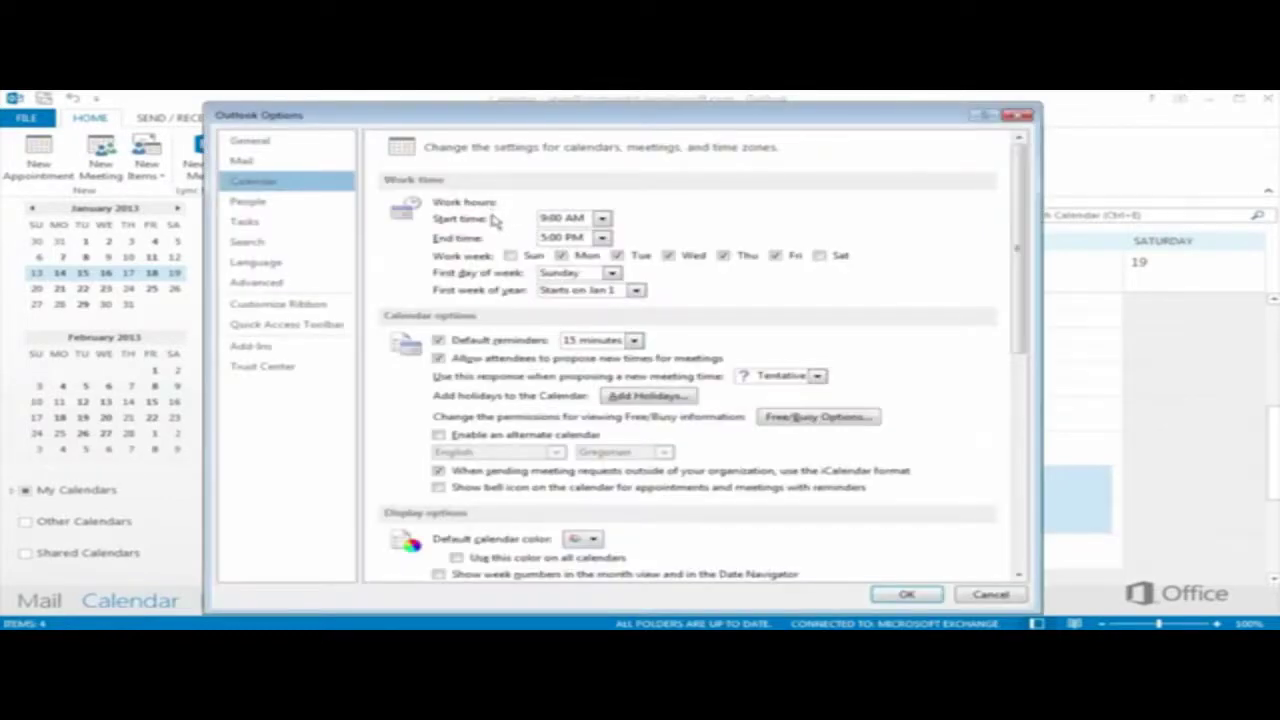
key("Escape")
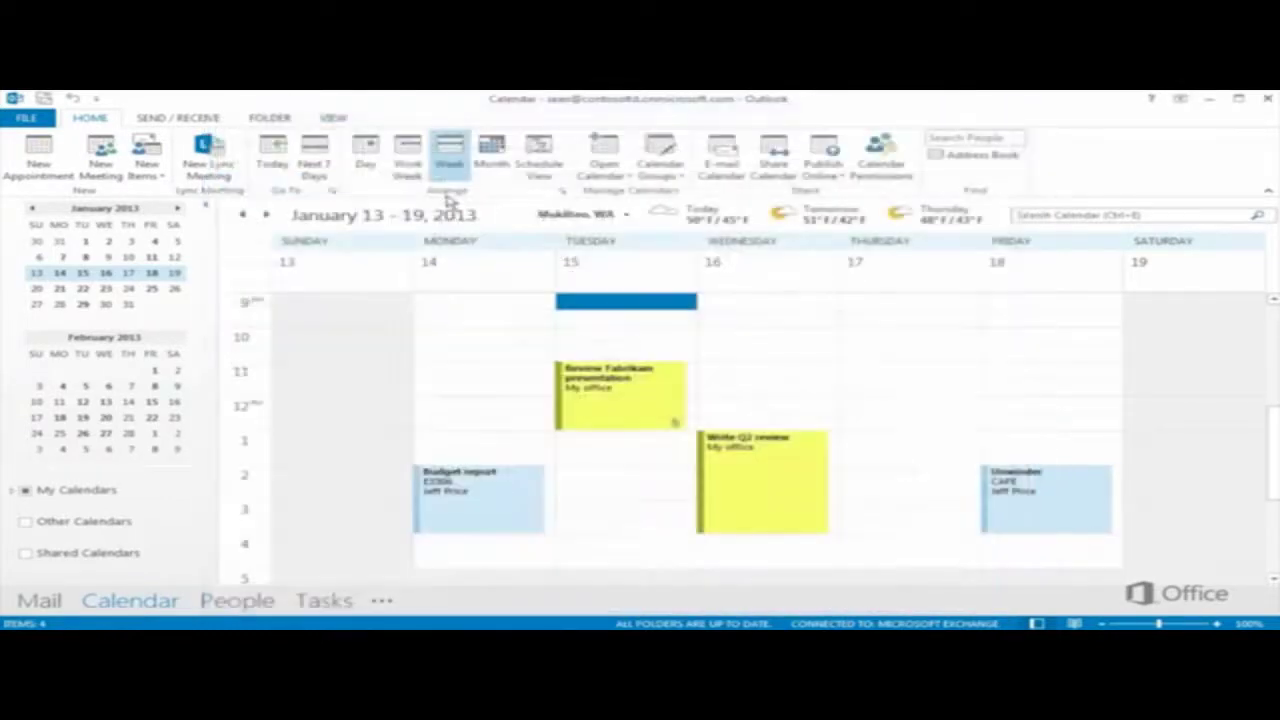
Place the reading pane on the right, preview two appointments, and set the time scale to 15 minutes
left_click(335, 118)
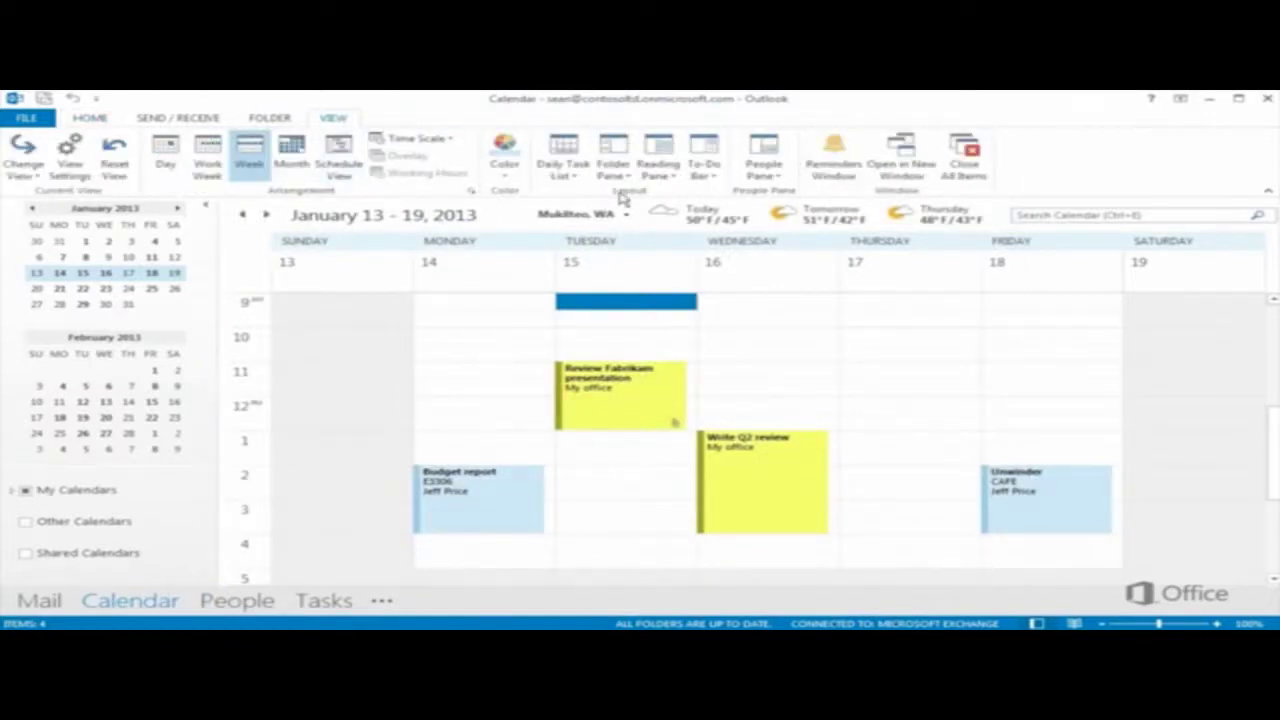
left_click(655, 152)
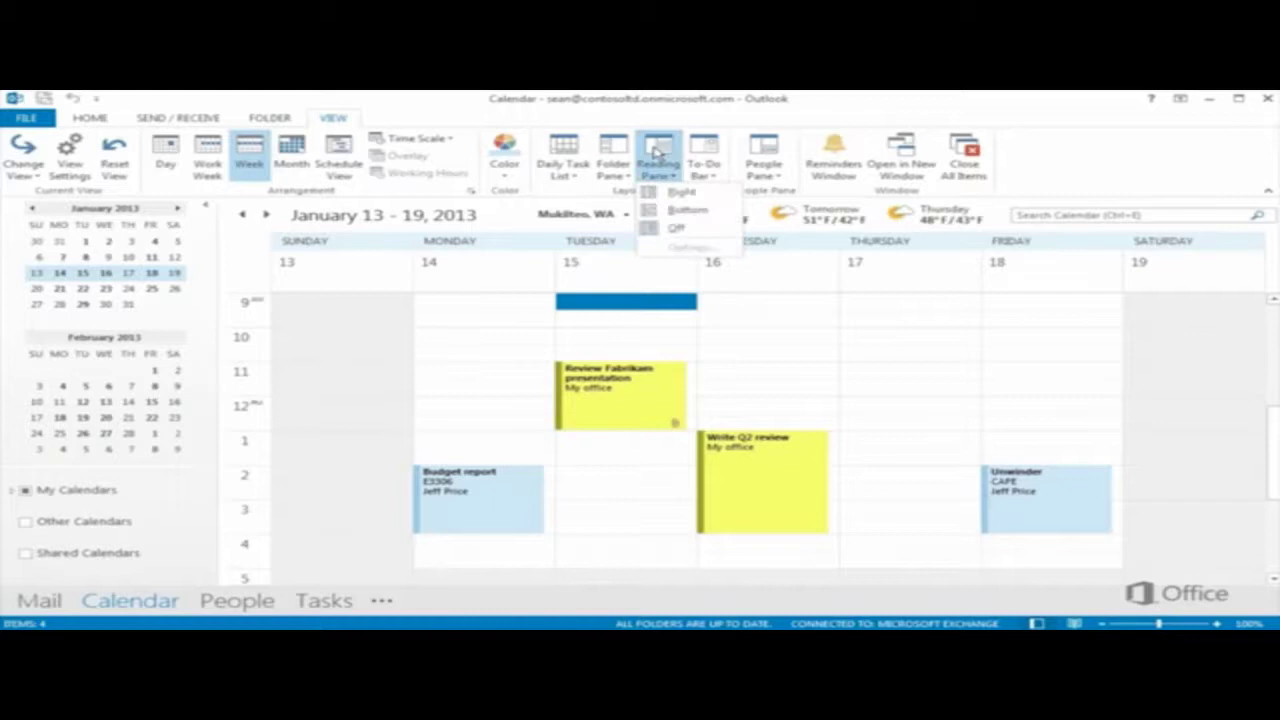
left_click(700, 193)
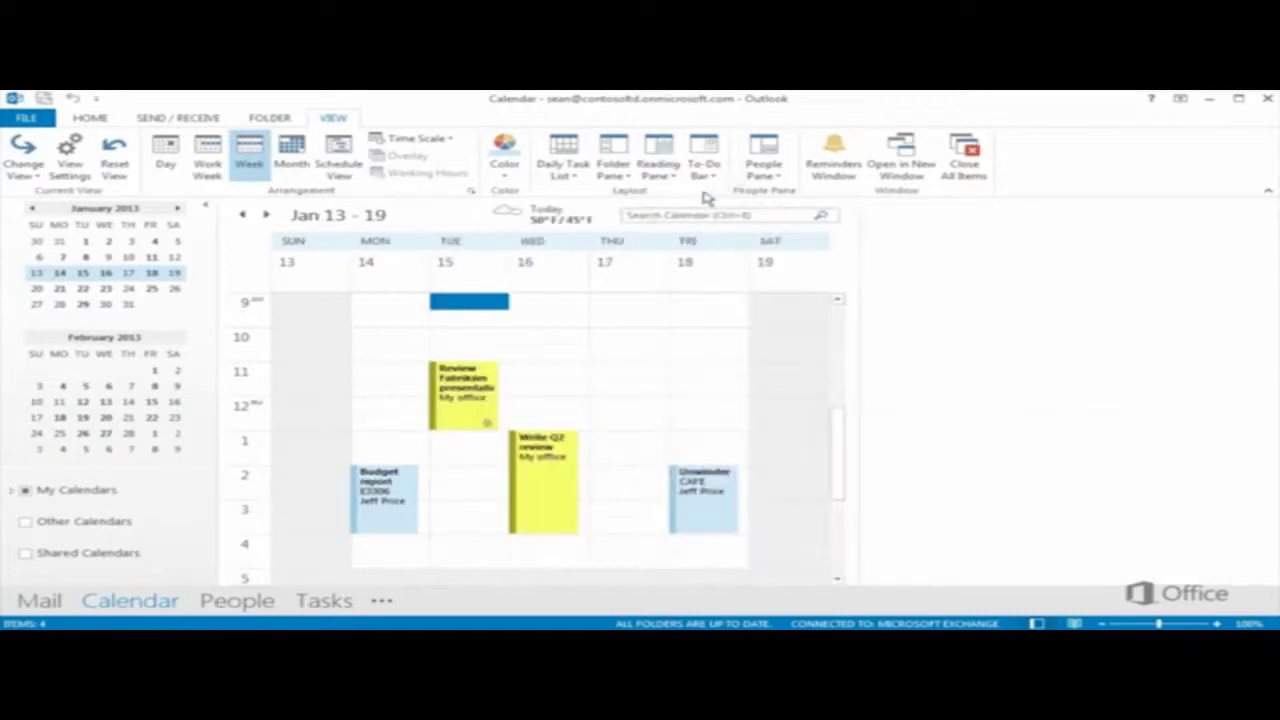
left_click(476, 388)
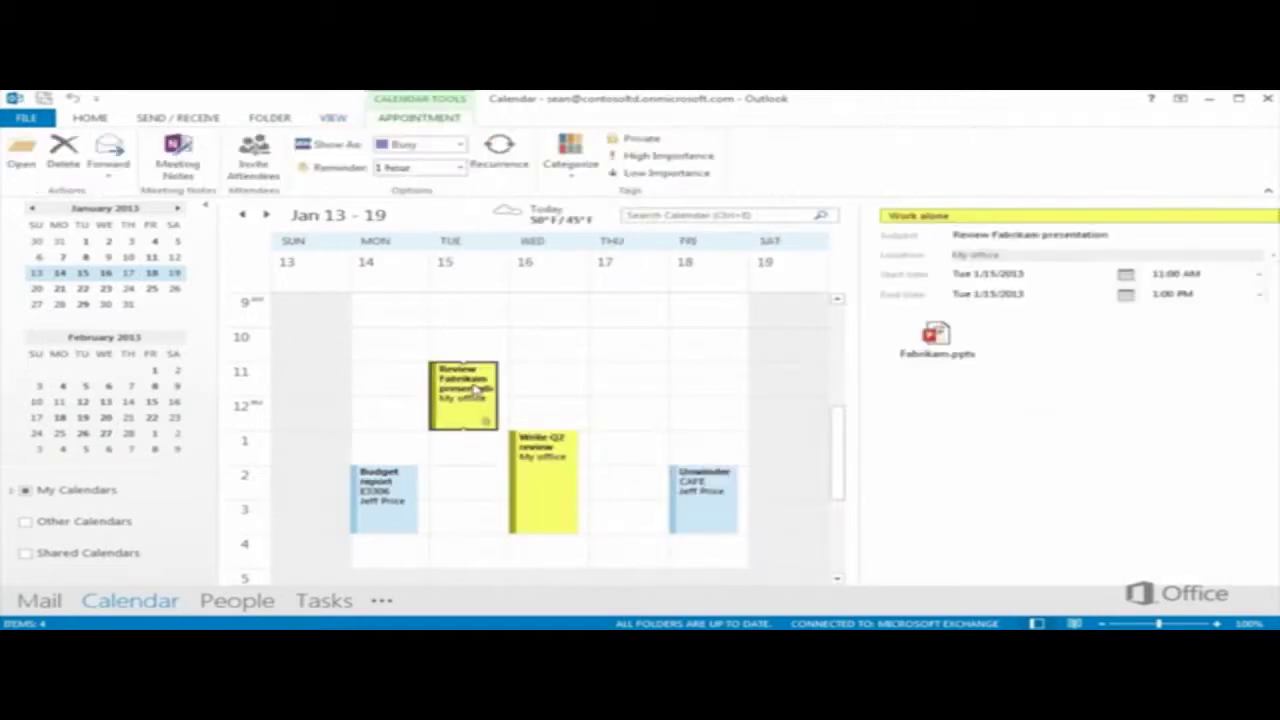
mouse_move(543, 482)
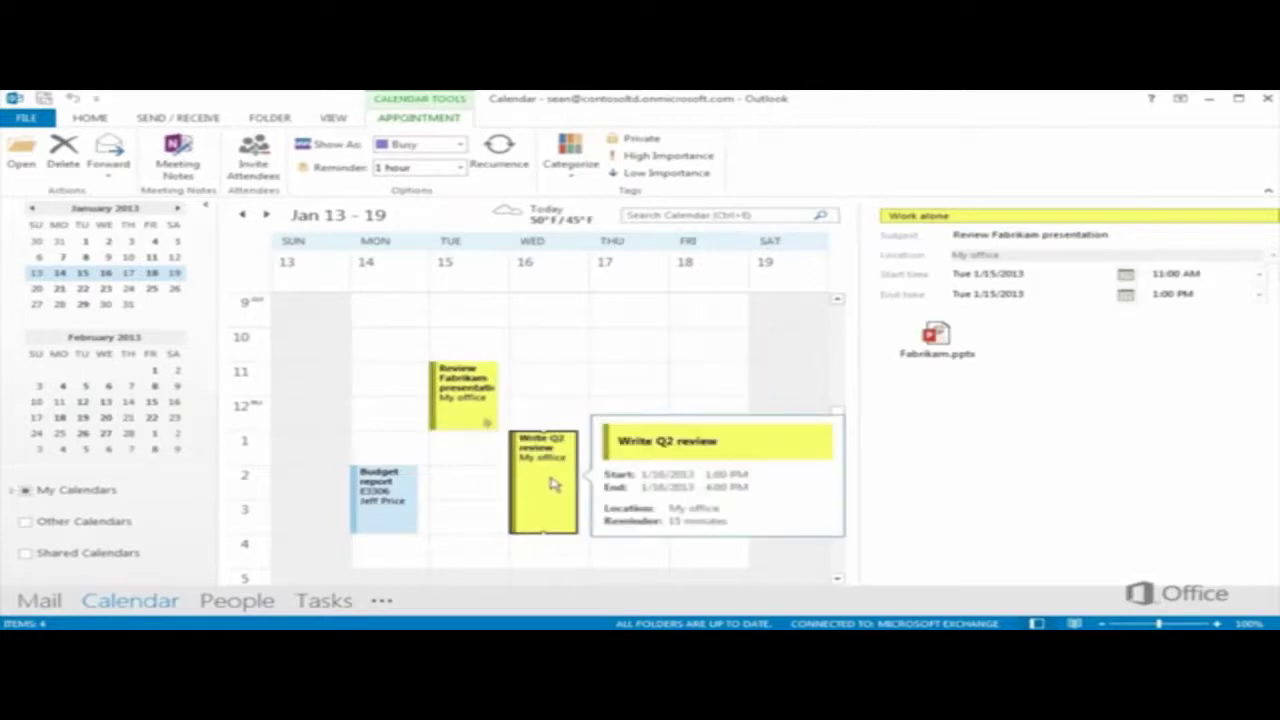
left_click(555, 485)
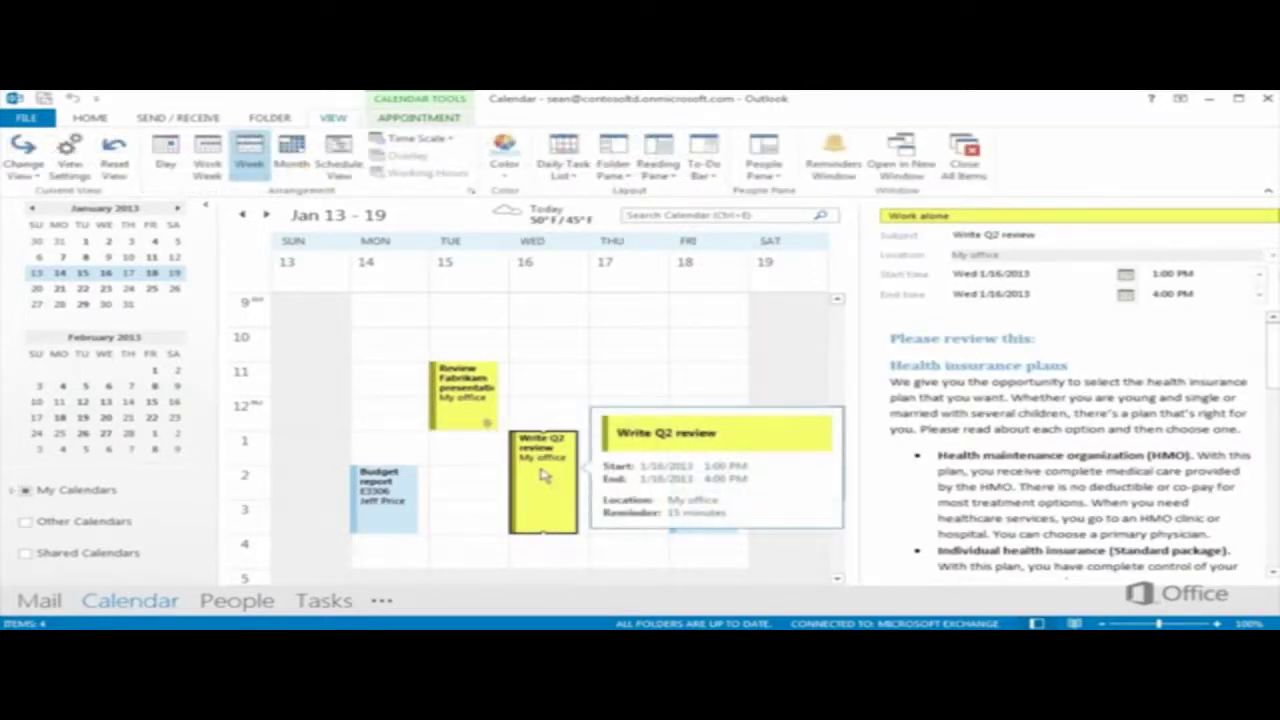
left_click(446, 146)
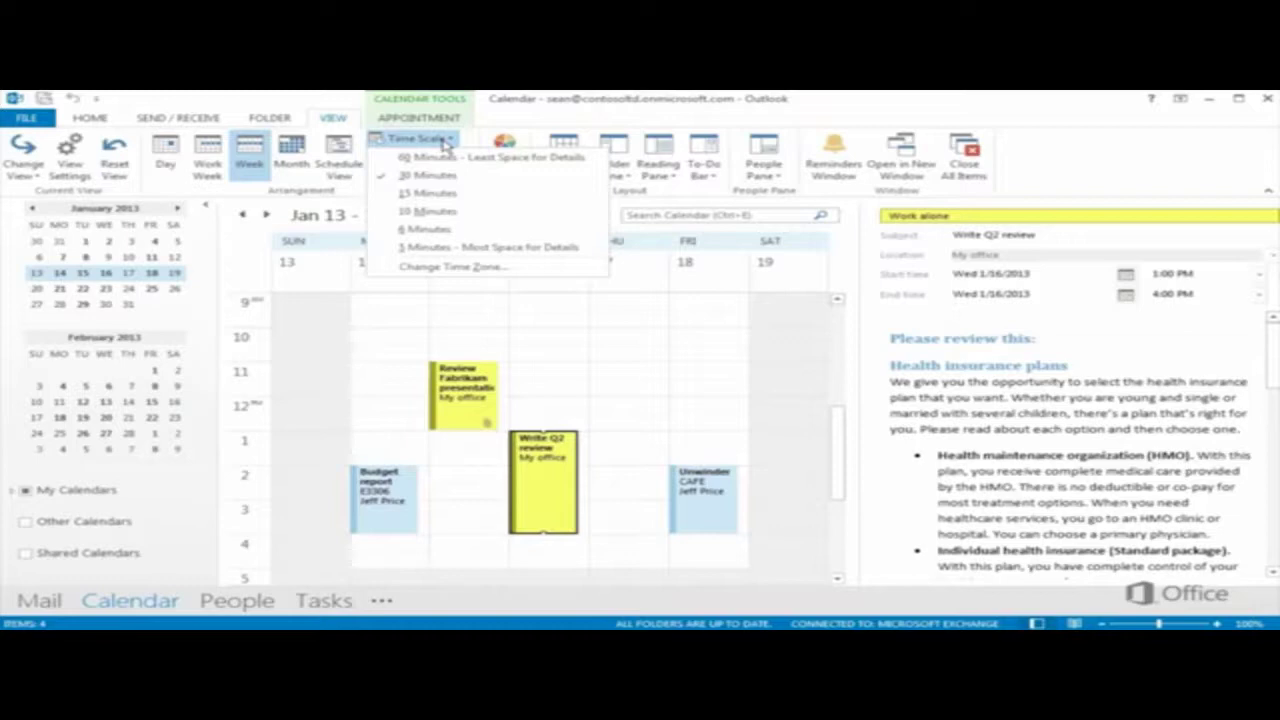
left_click(440, 194)
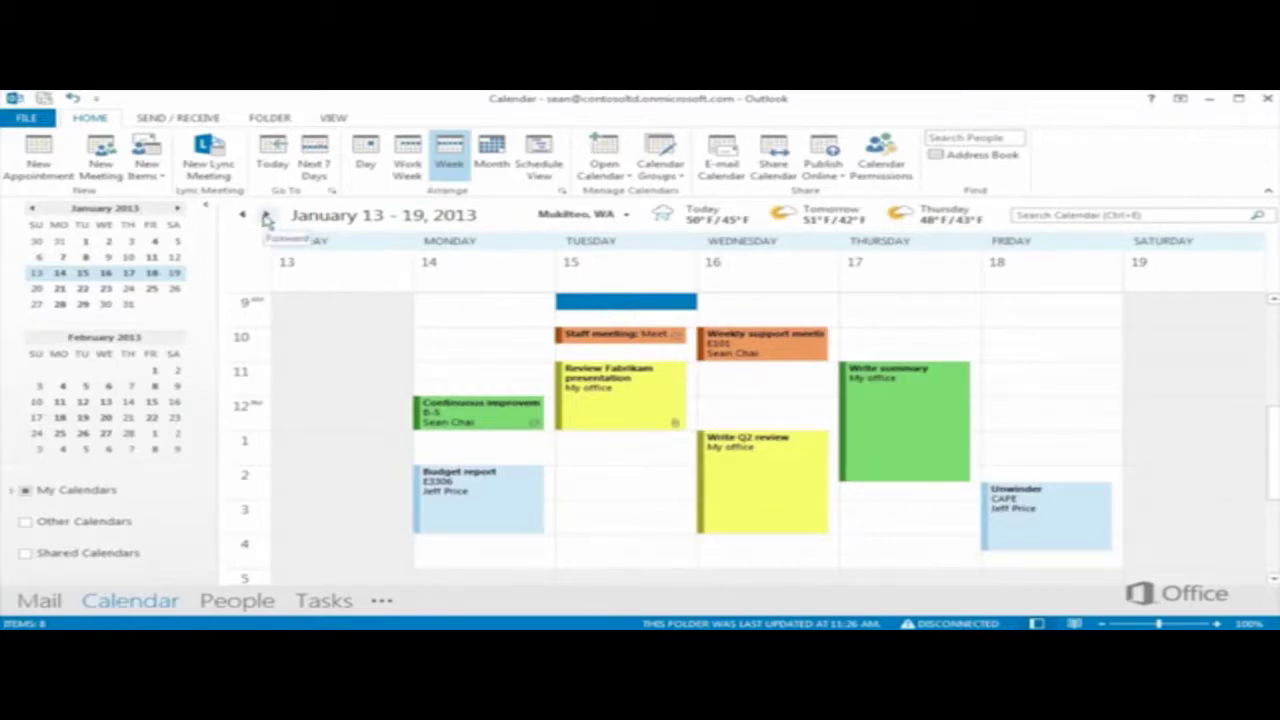
left_click(367, 155)
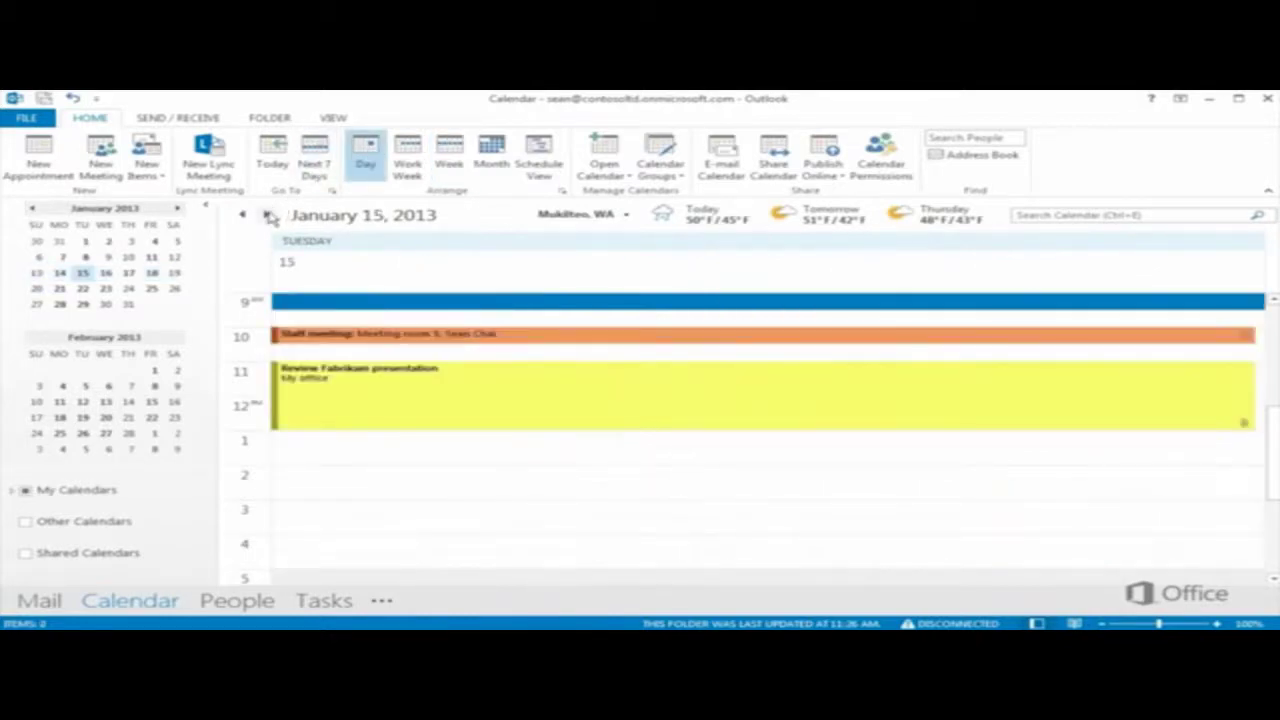
left_click(268, 216)
left_click(244, 216)
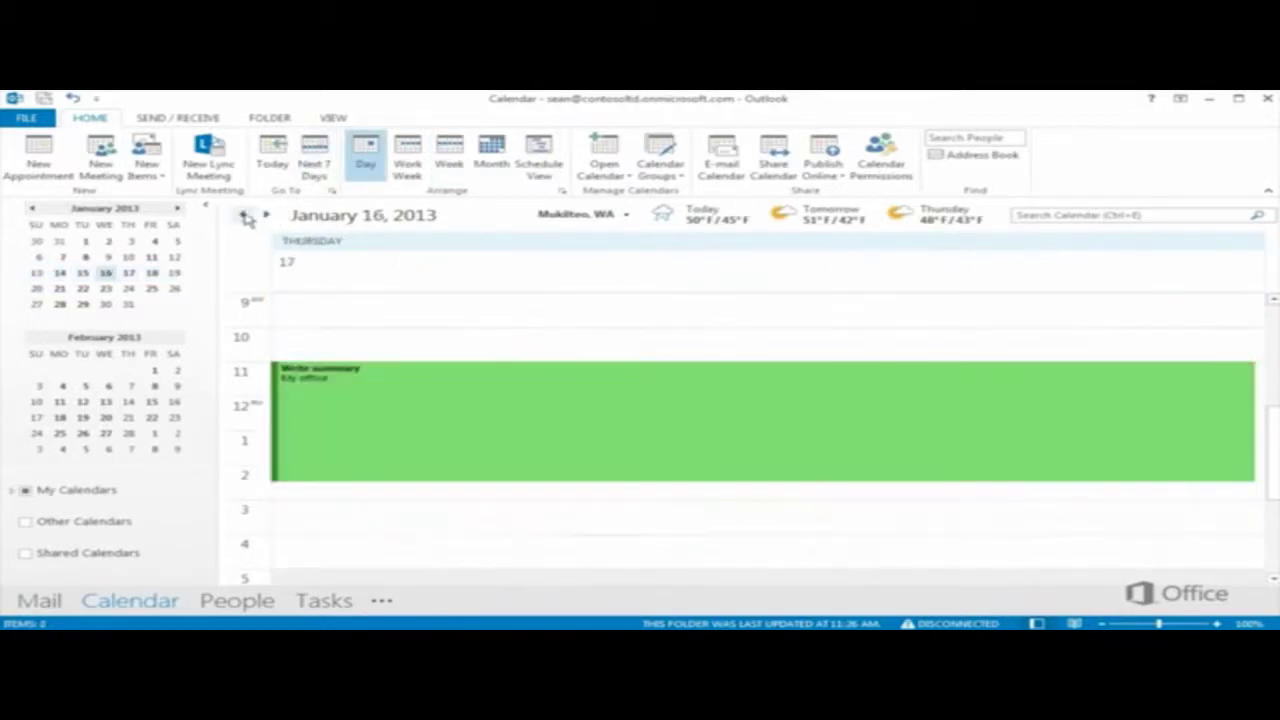
left_click(244, 216)
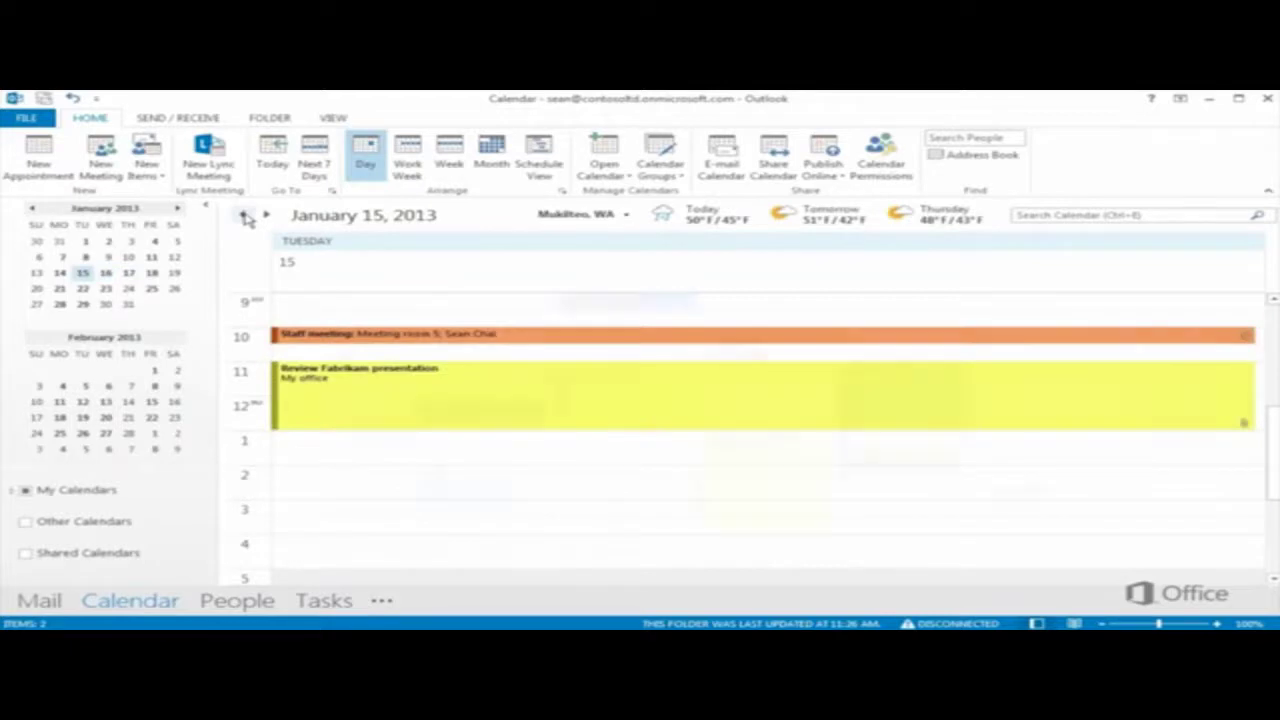
key("ctrl+alt+3")
left_click(268, 216)
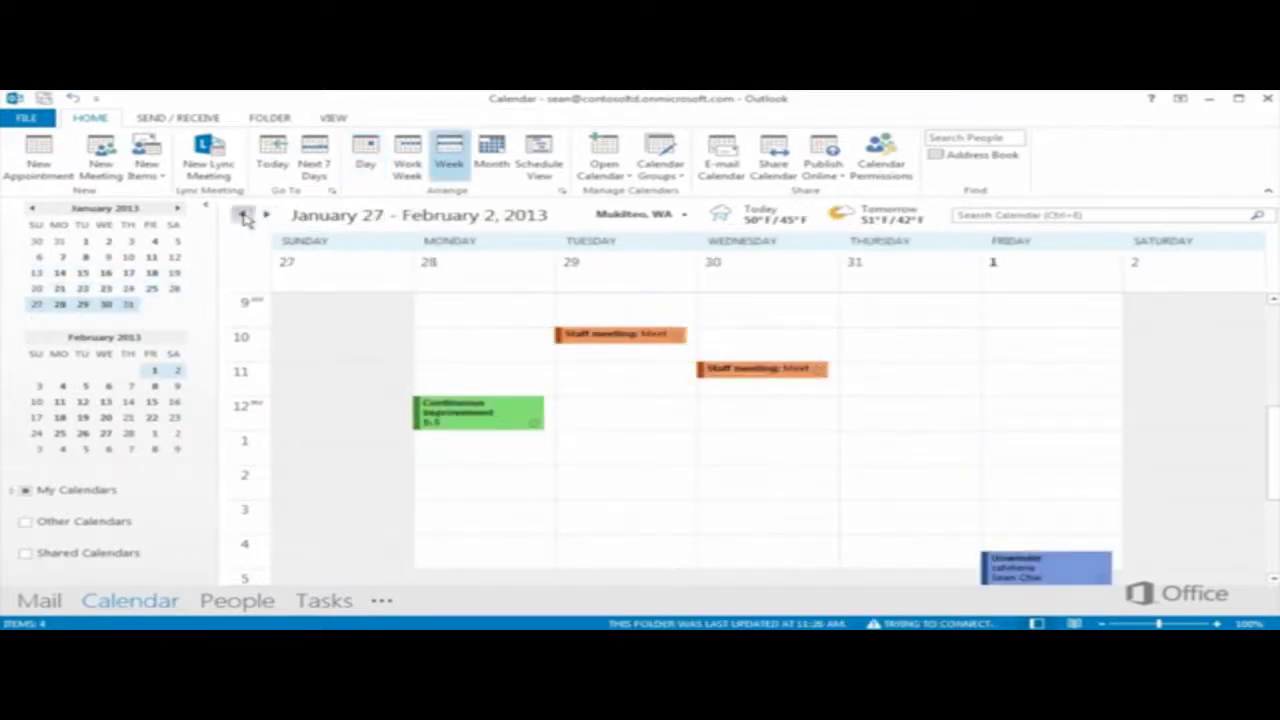
left_click(244, 216)
key("ctrl+alt+4")
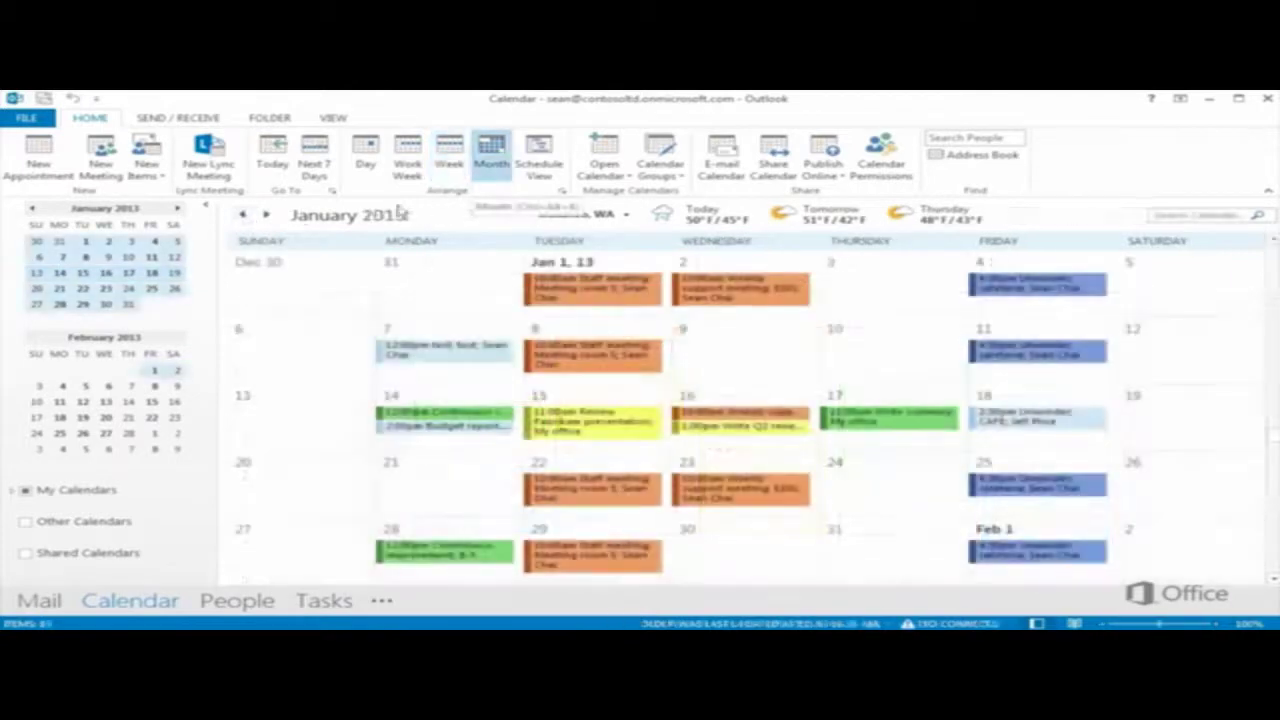
left_click(268, 216)
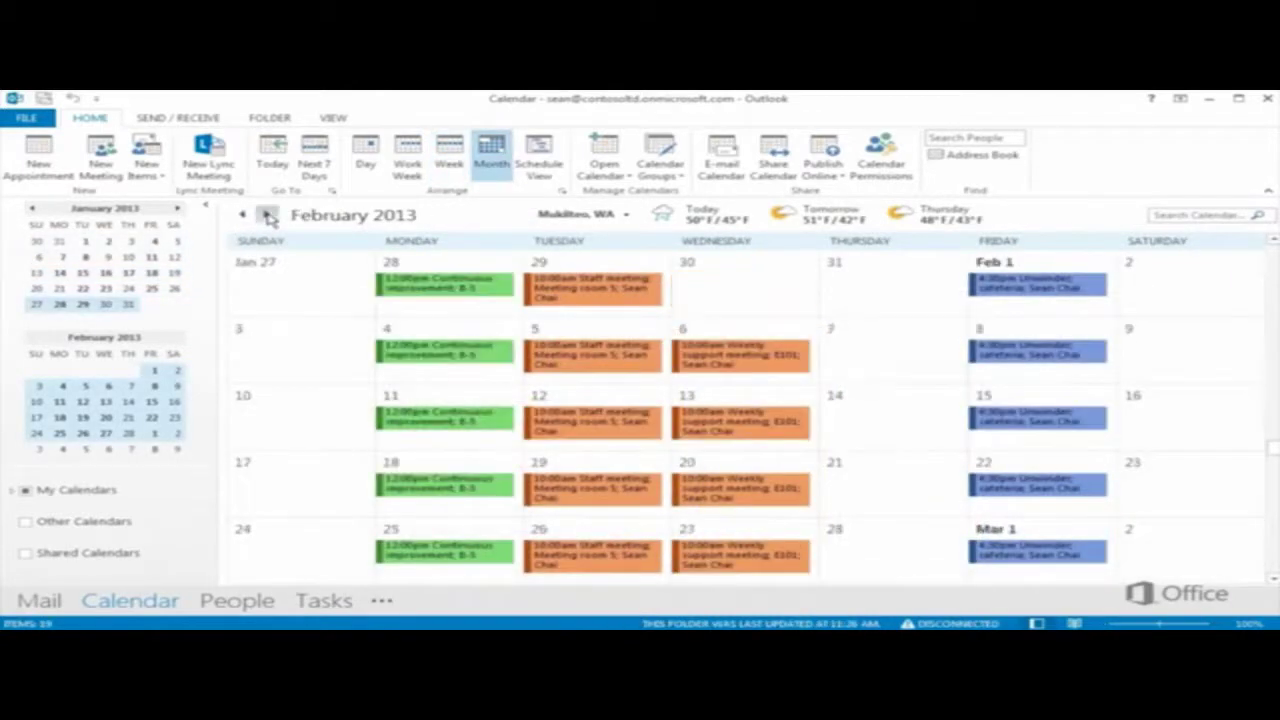
left_click(244, 216)
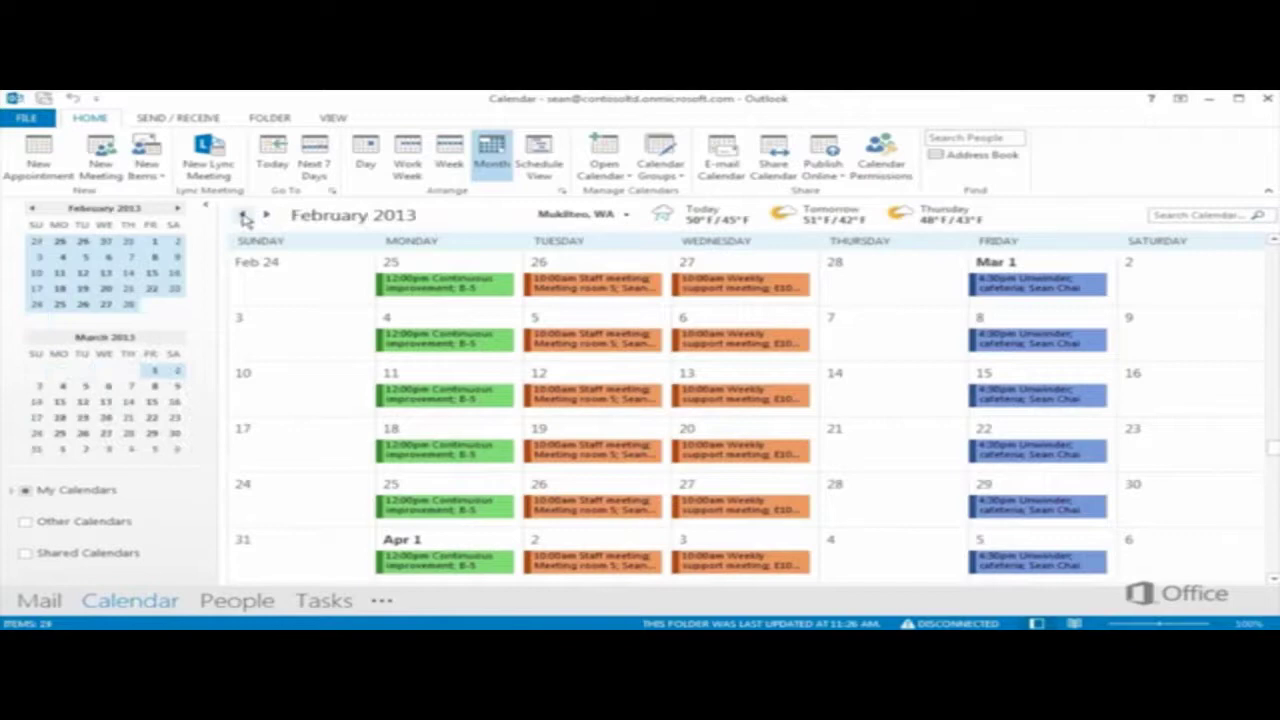
left_click(244, 216)
left_click(449, 155)
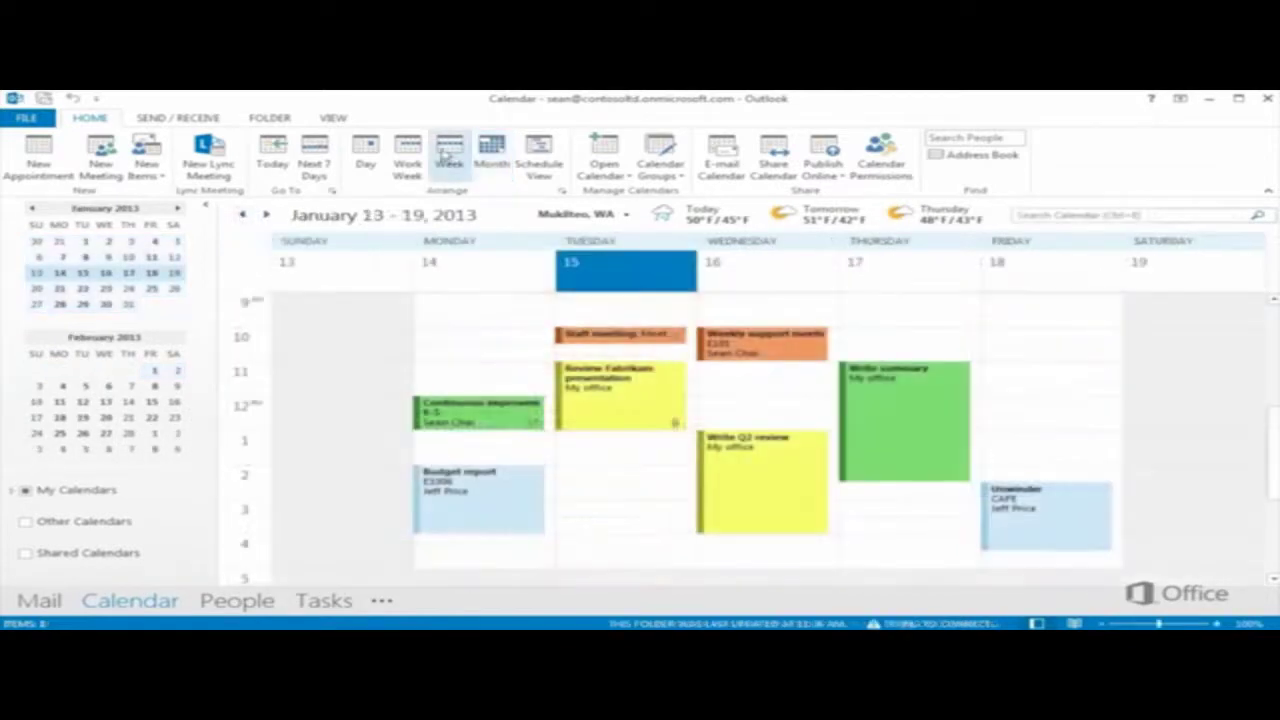
left_click(114, 259)
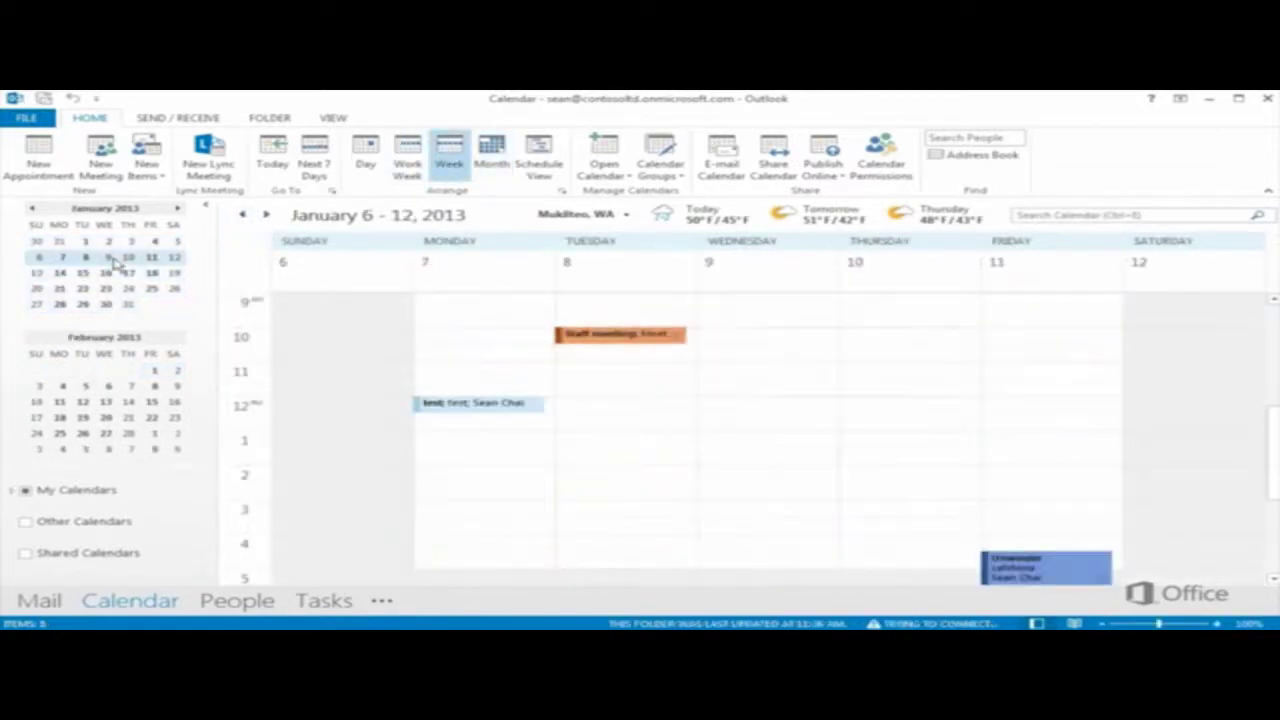
left_click(106, 305)
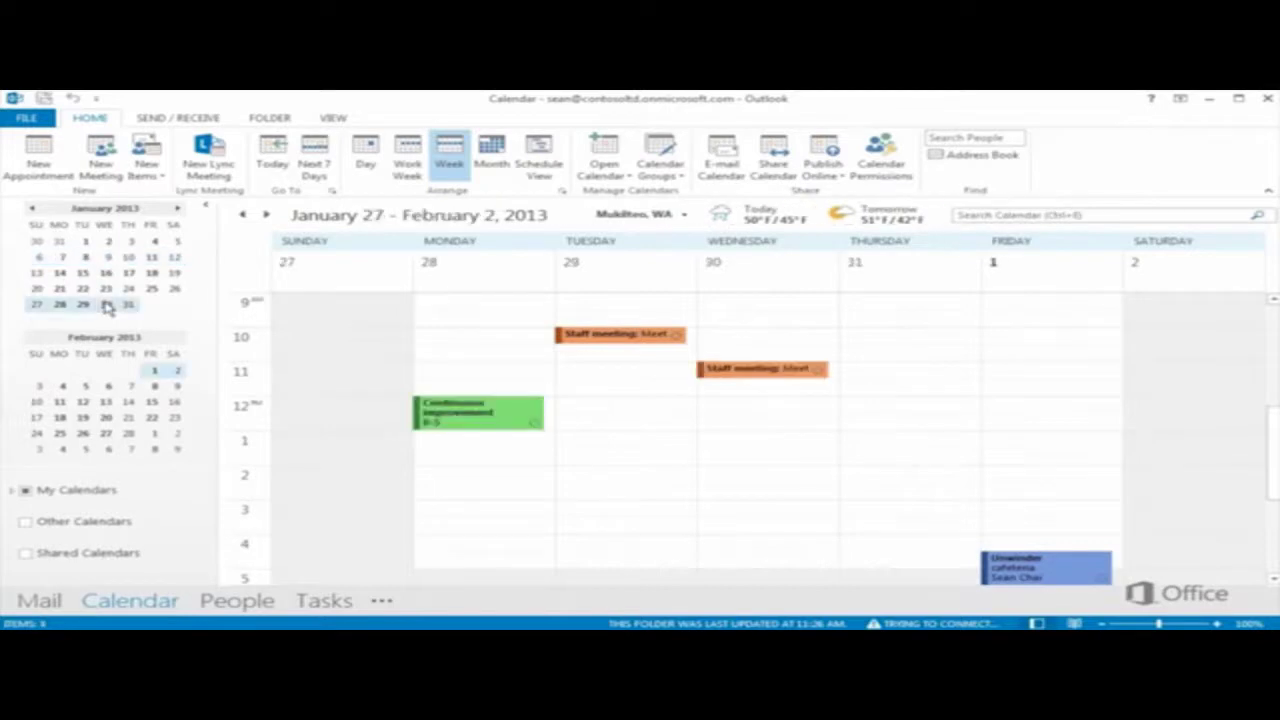
left_click(107, 274)
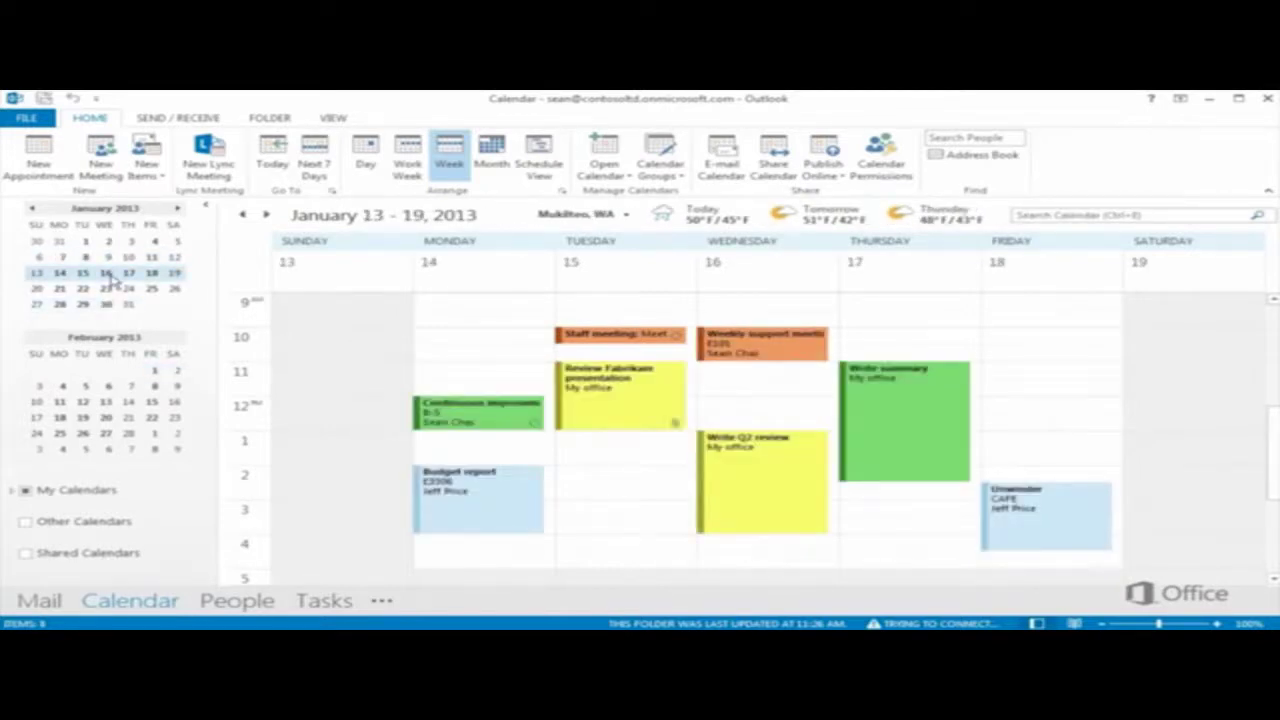
left_click(333, 193)
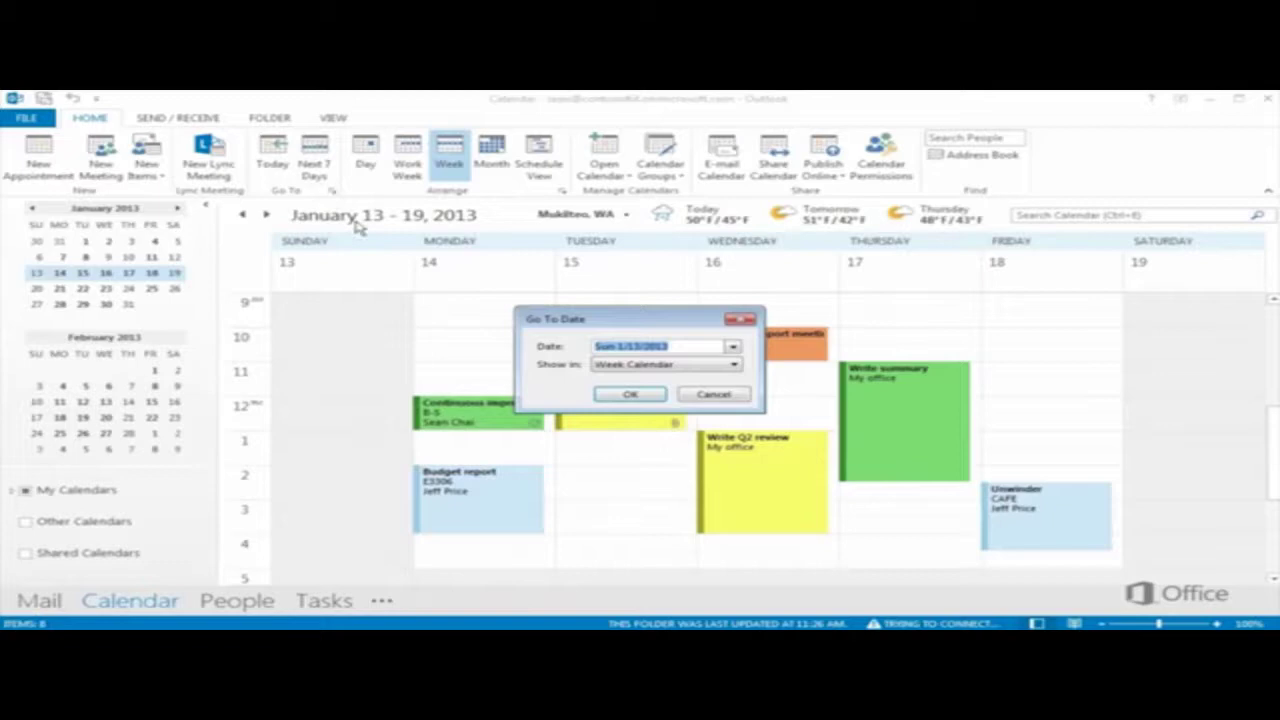
left_click(705, 394)
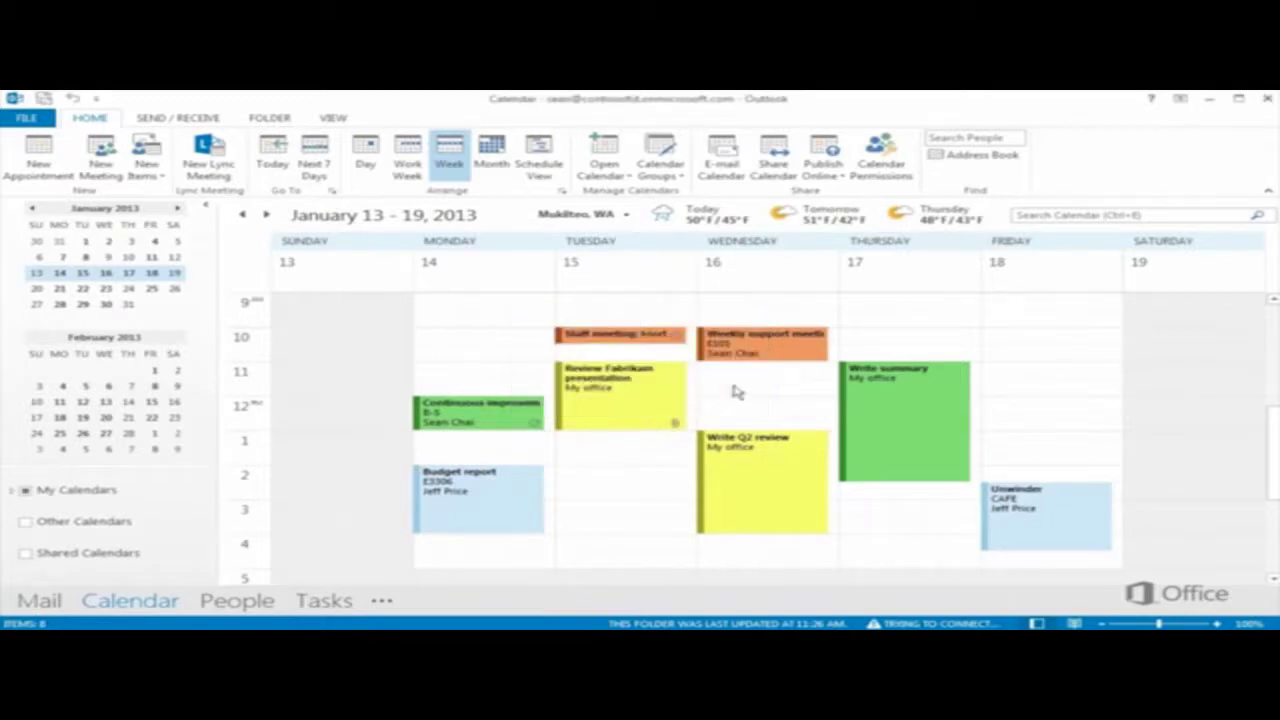
left_click(1049, 215)
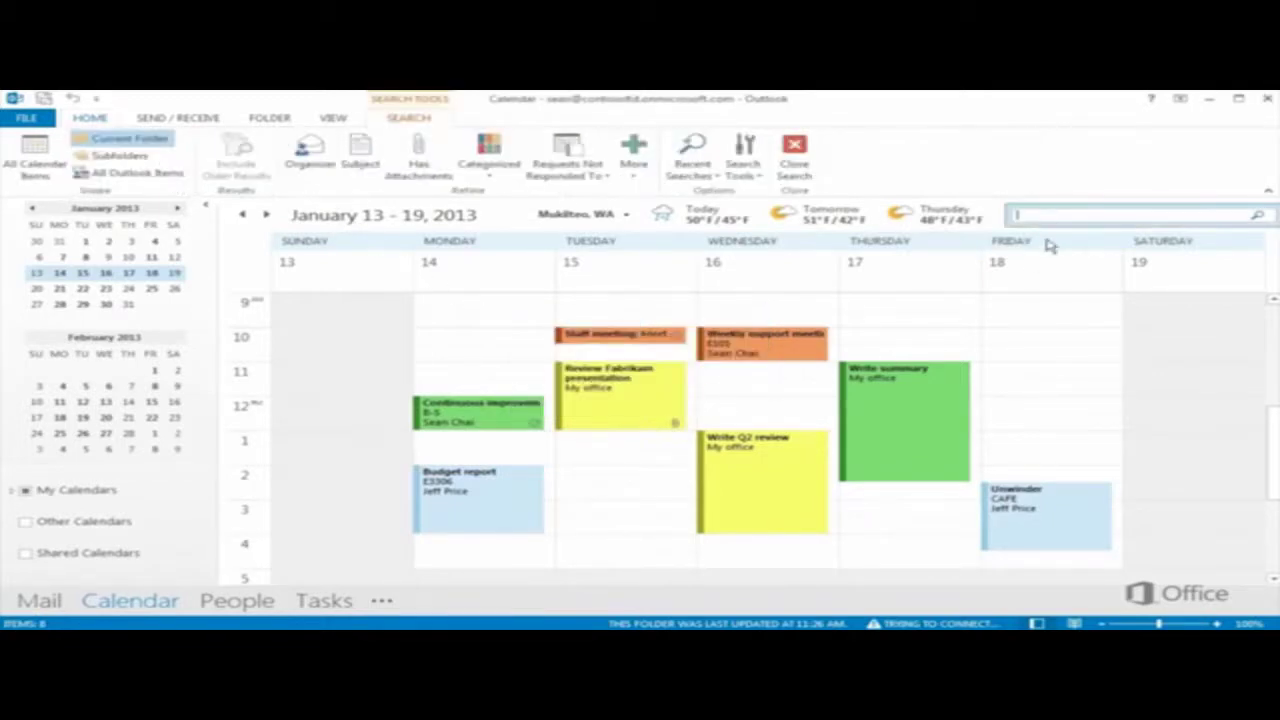
type("tradeshiow")
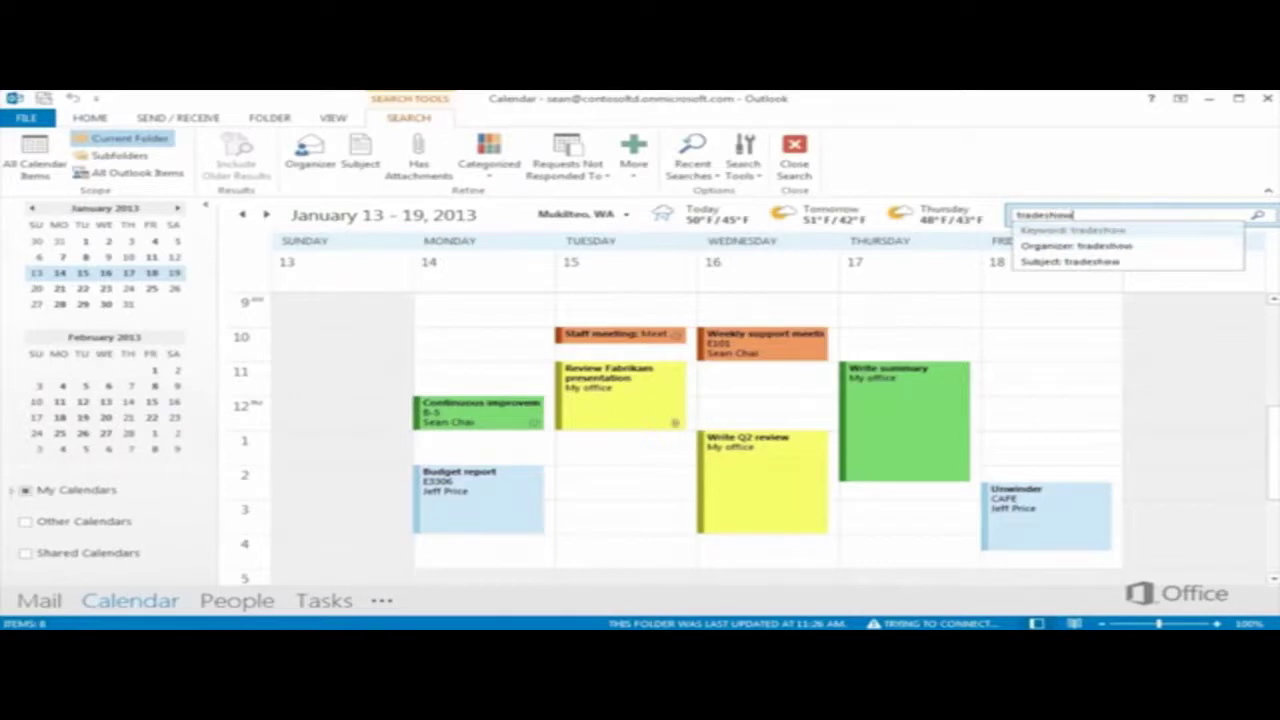
key("Return")
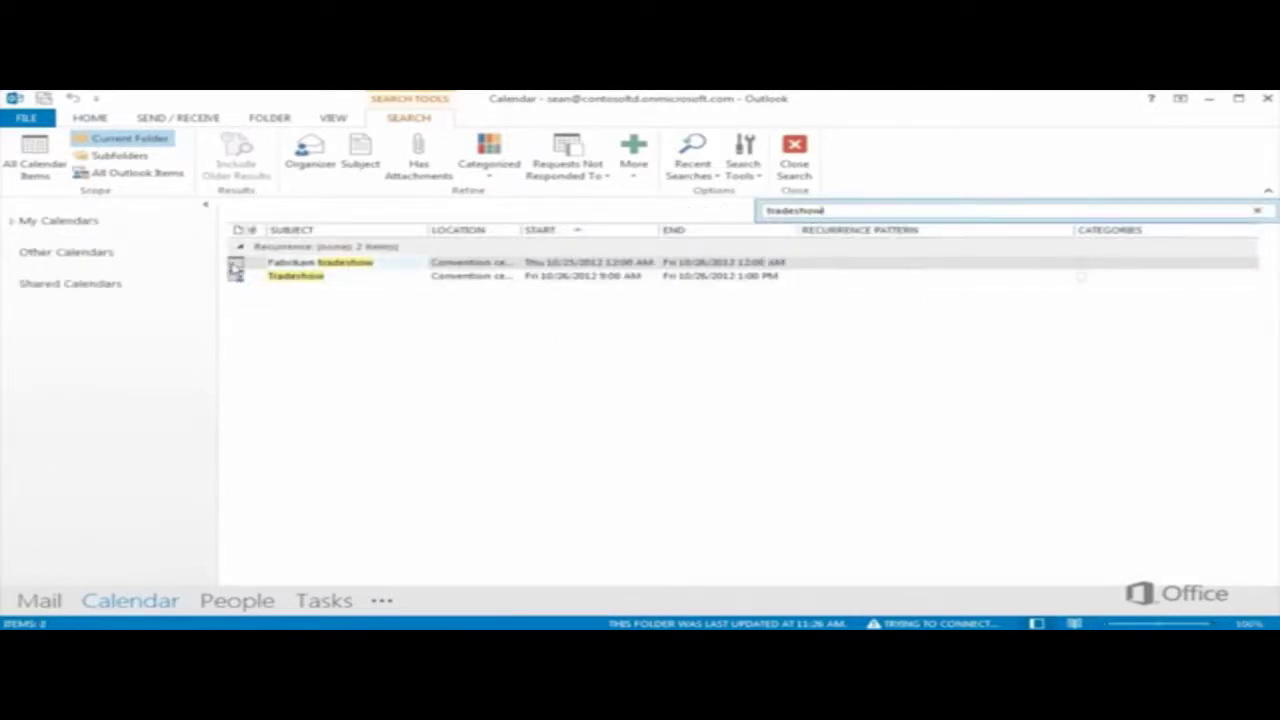
double_click(300, 262)
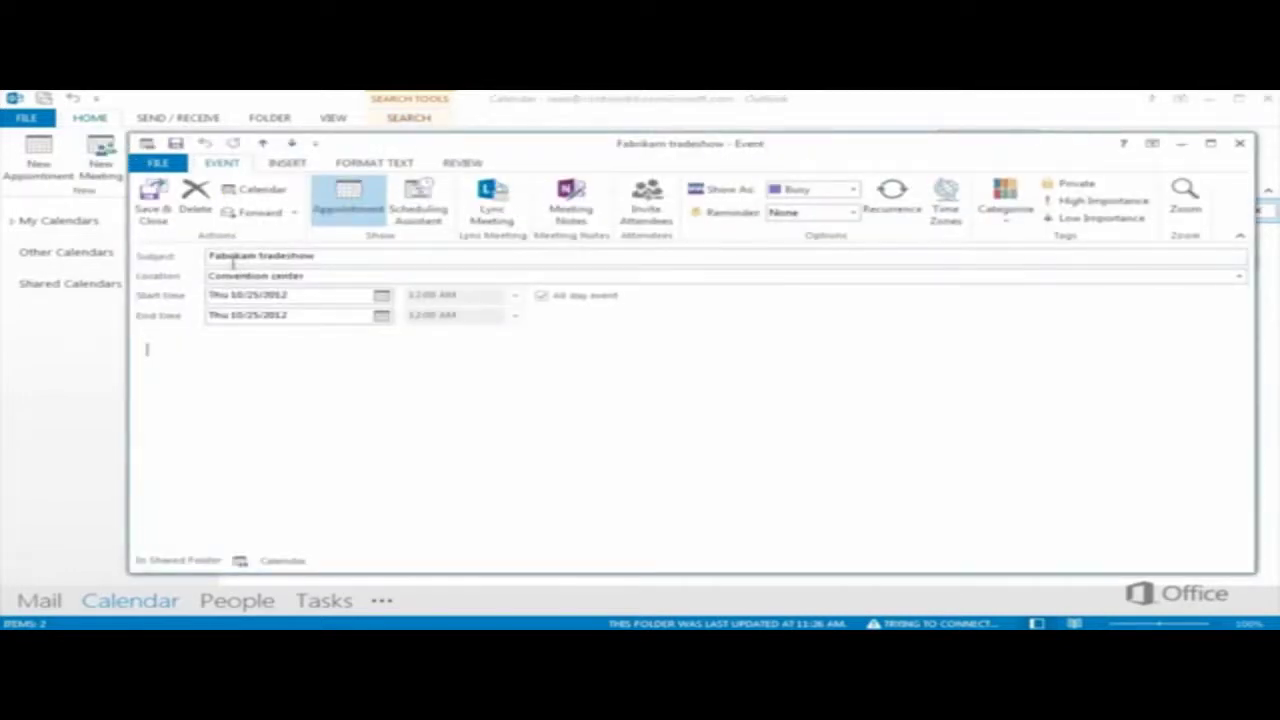
left_click(1239, 143)
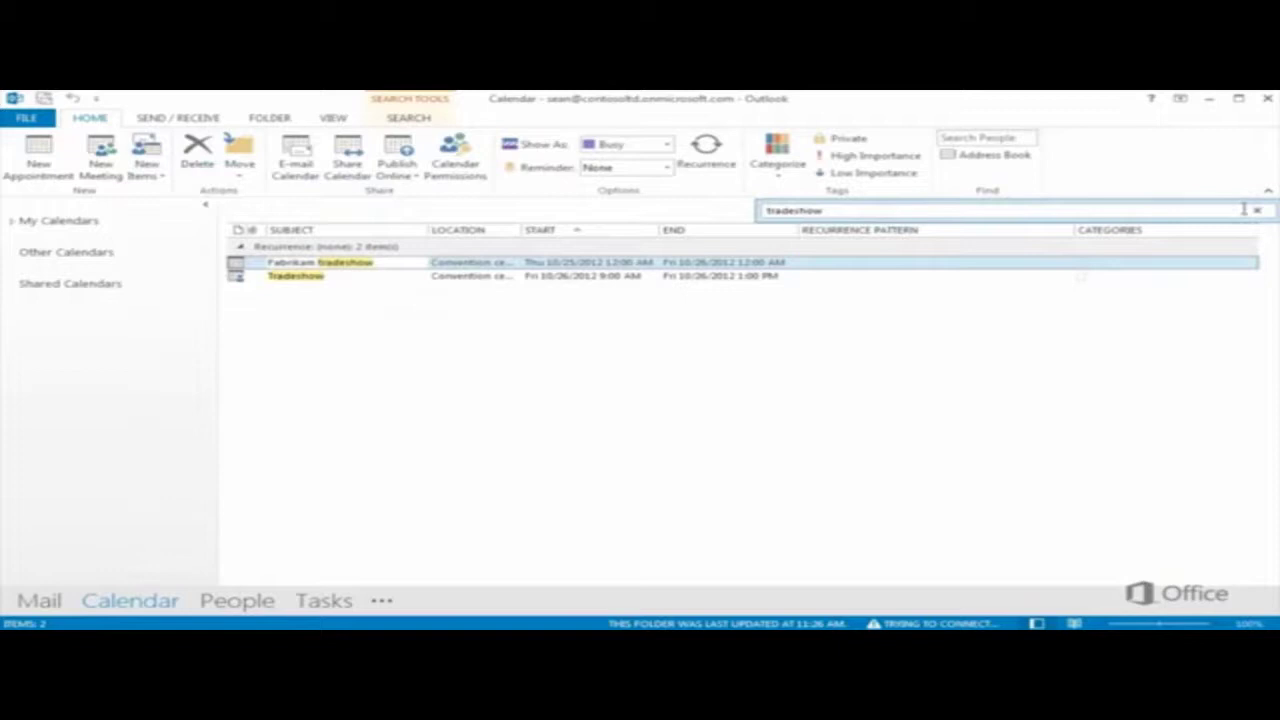
left_click(1256, 216)
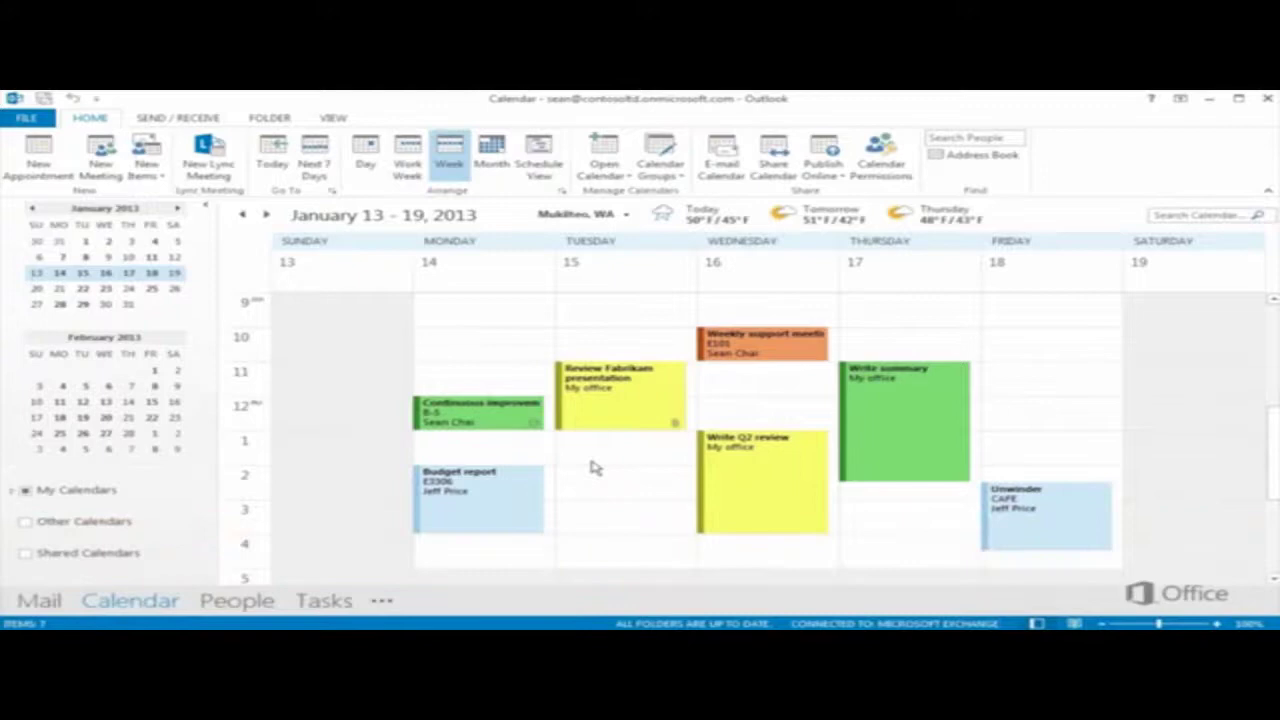
Open Review Fabrikam presentation and convert it to a meeting with Invite Attendees
double_click(632, 409)
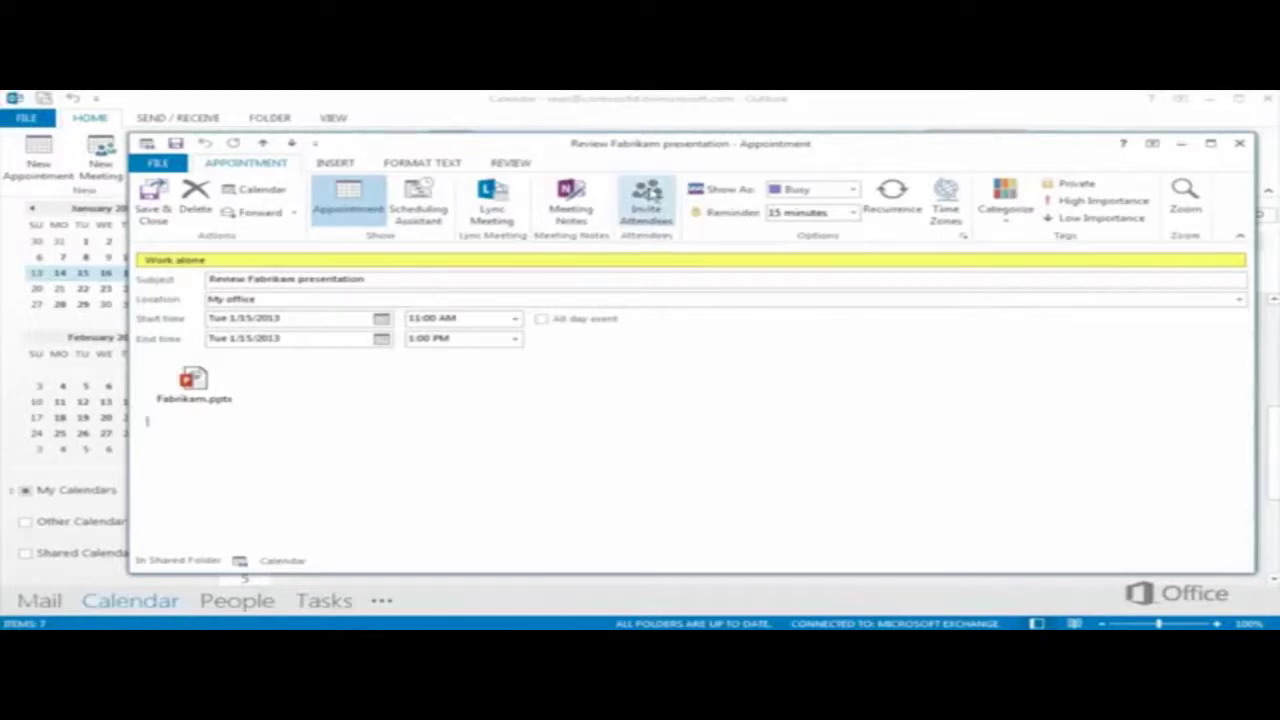
left_click(651, 194)
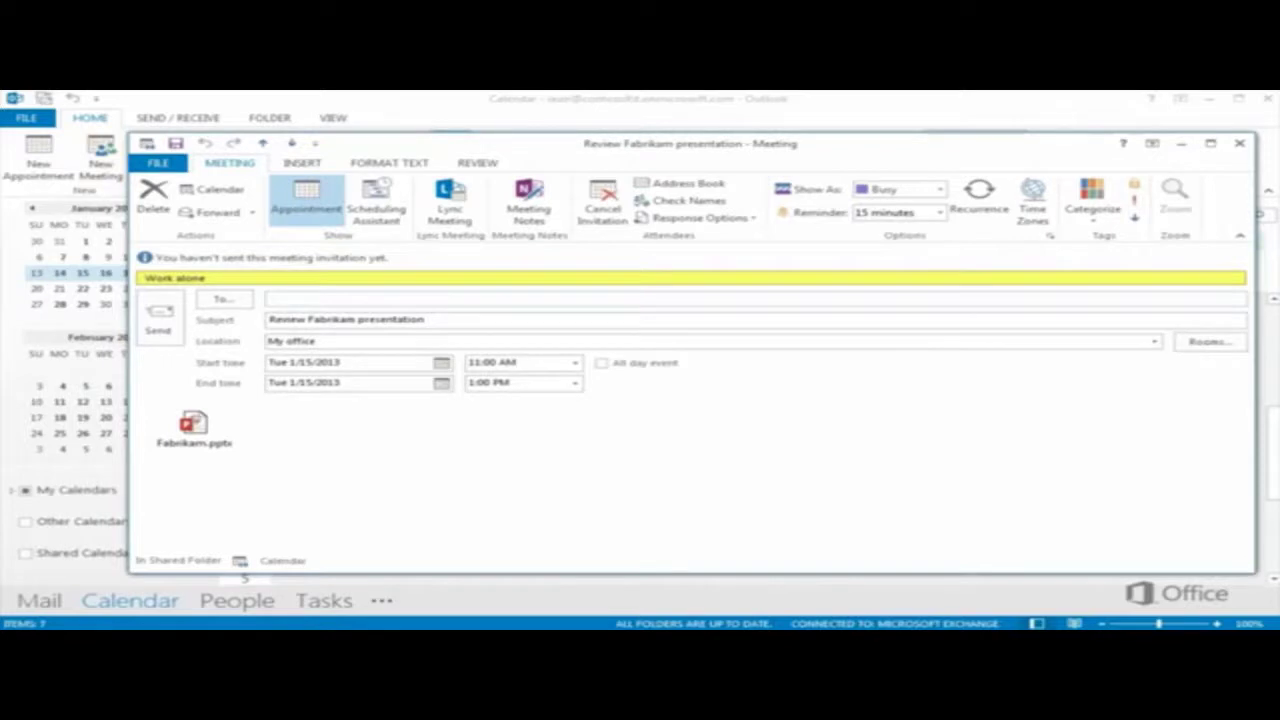
From the To... address list, add two people as Required and one as Optional, then confirm
left_click(216, 302)
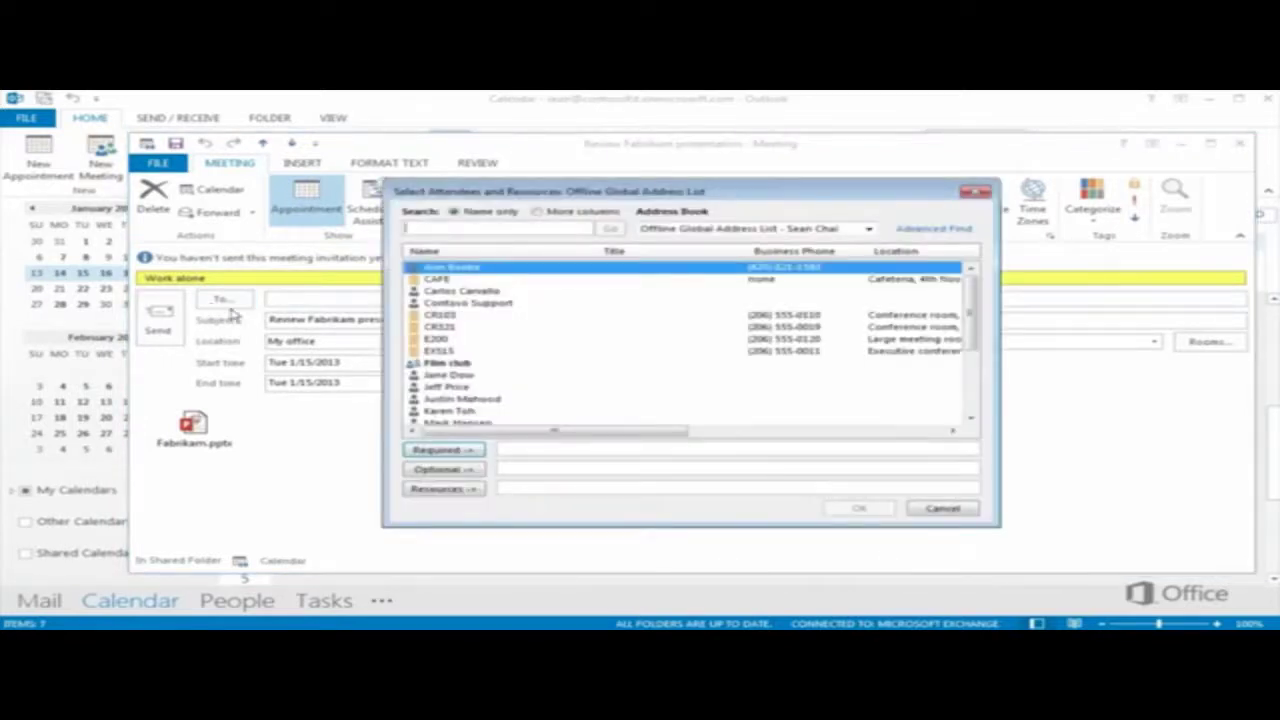
left_click(432, 377)
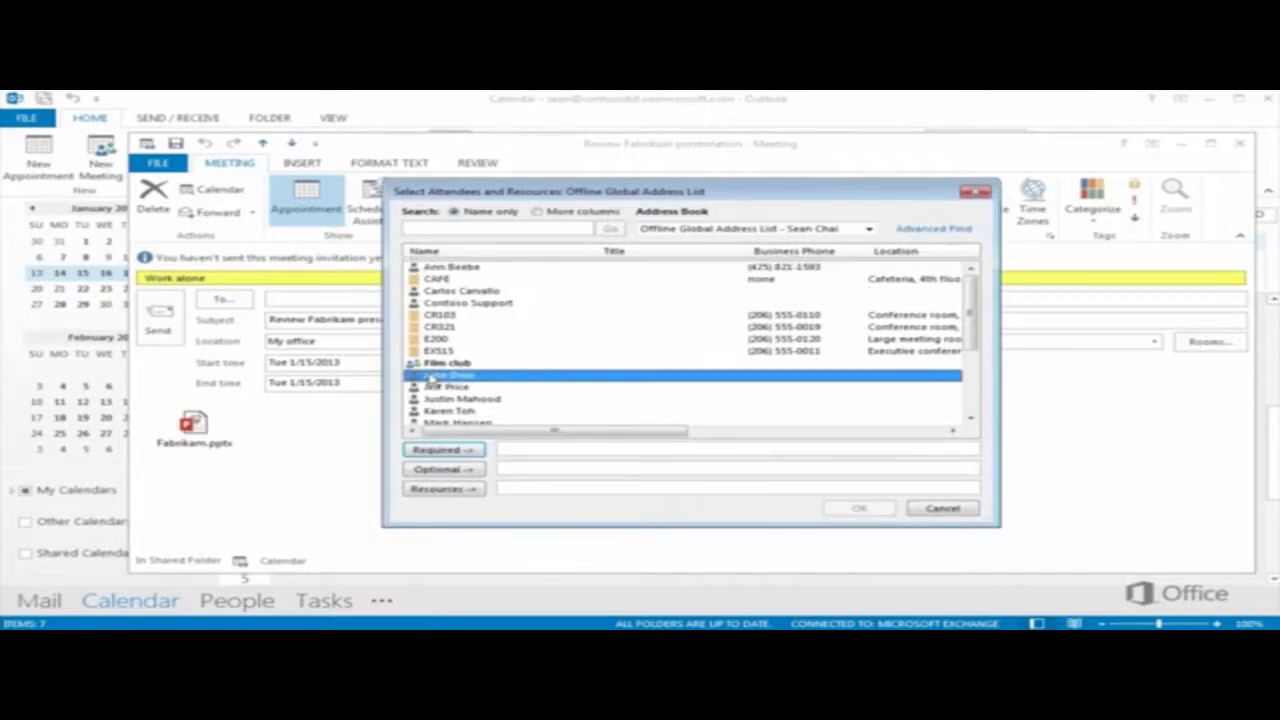
left_click(462, 451)
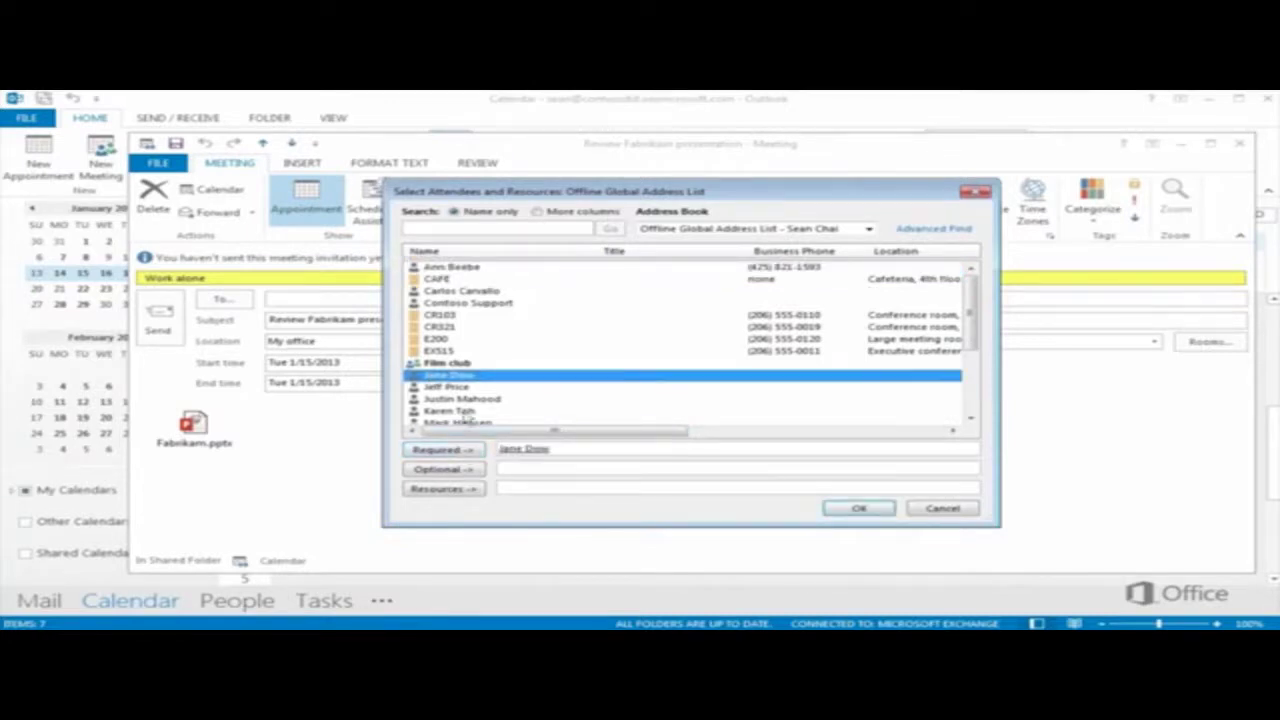
left_click(455, 388)
left_click(474, 452)
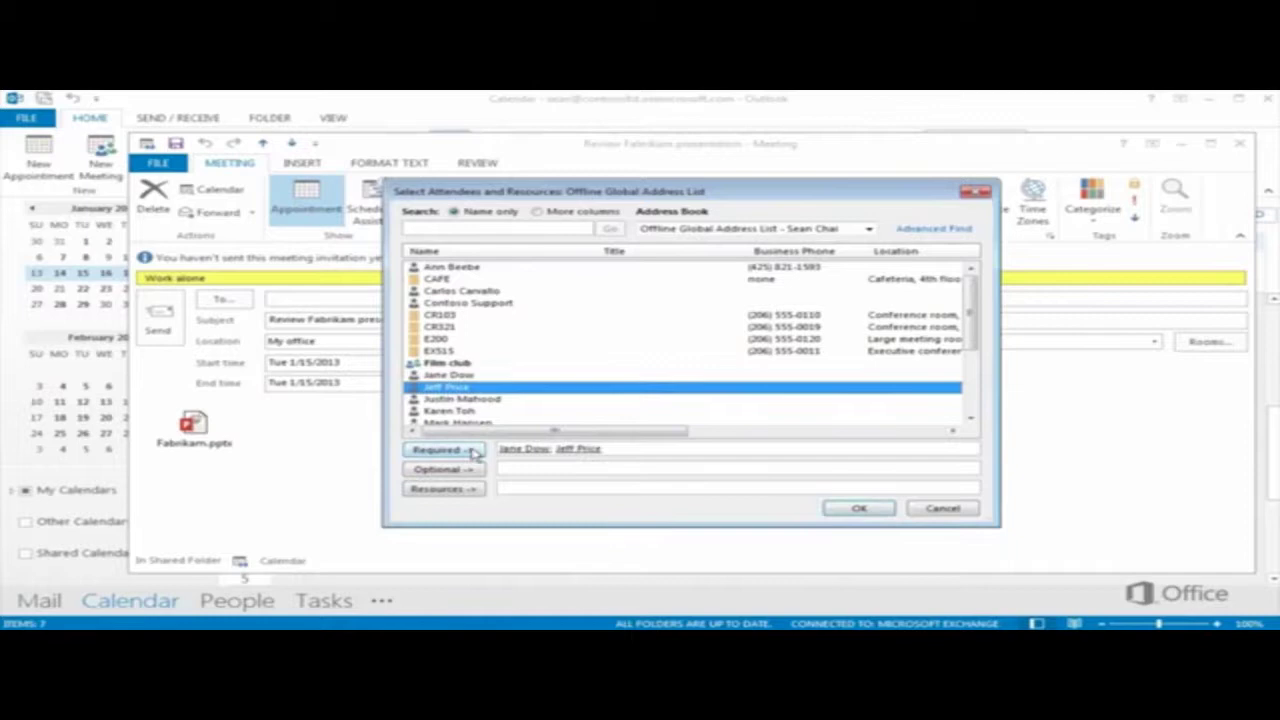
left_click(460, 268)
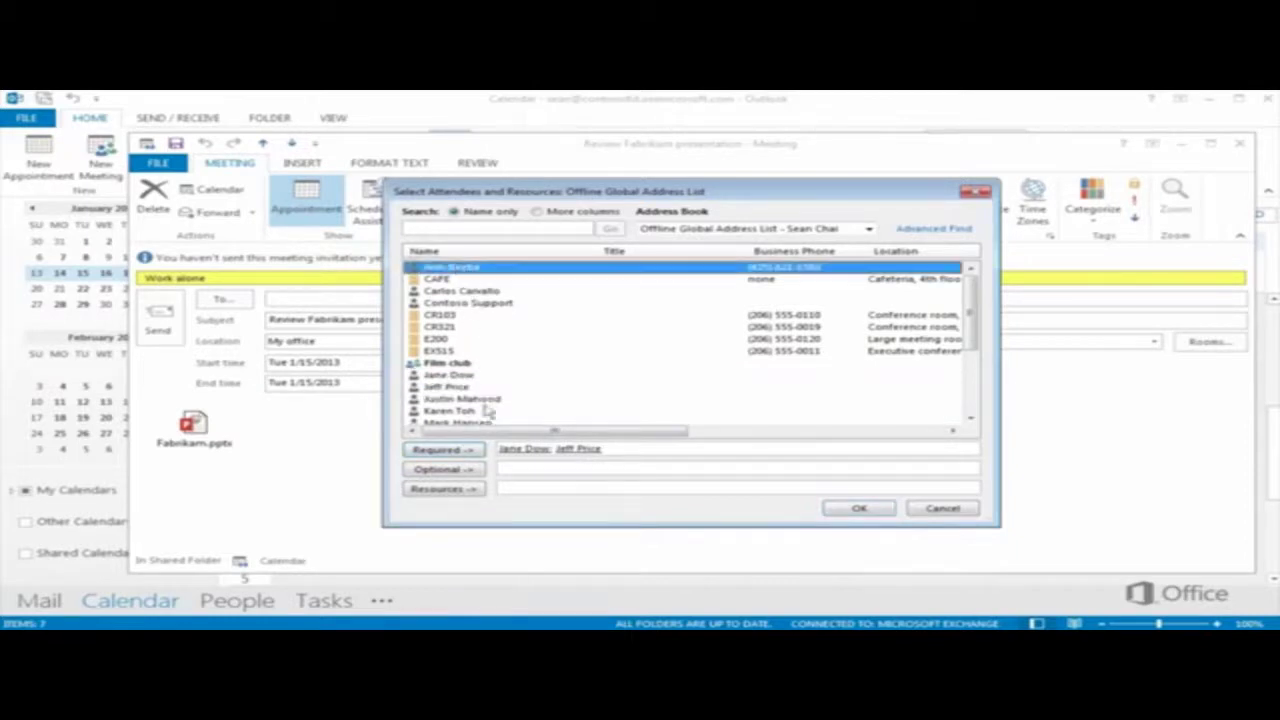
left_click(476, 469)
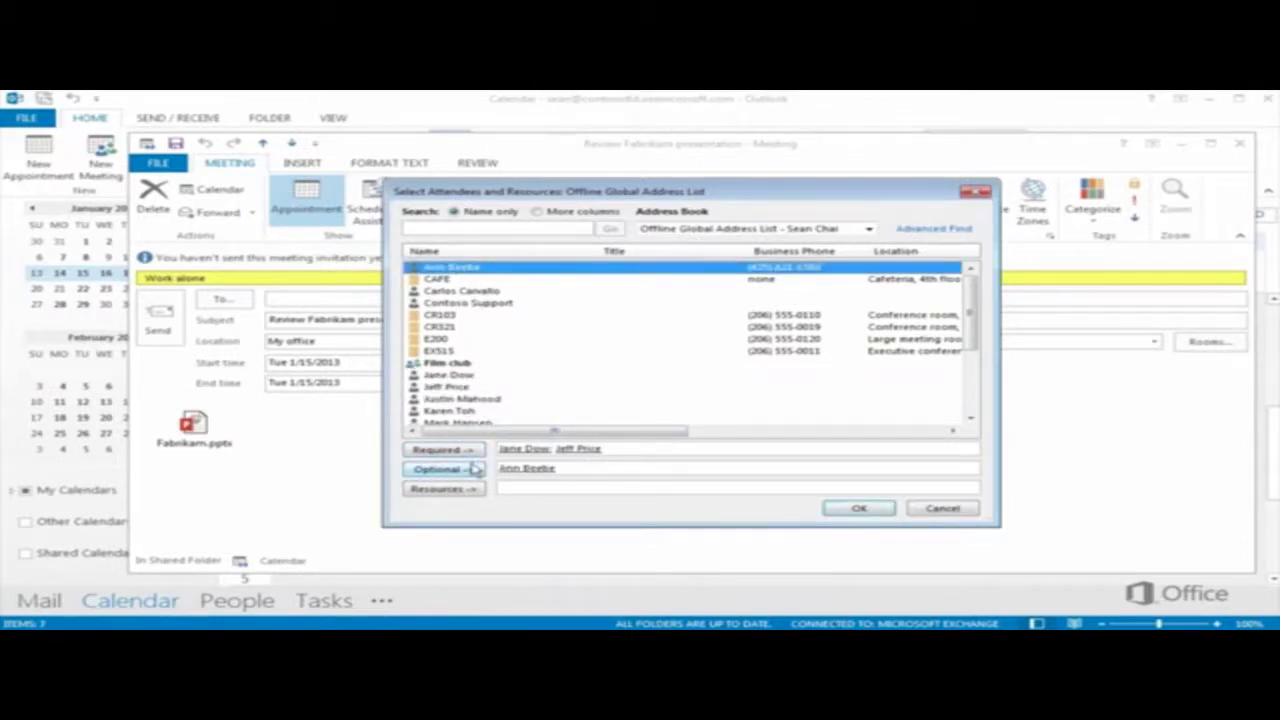
left_click(836, 510)
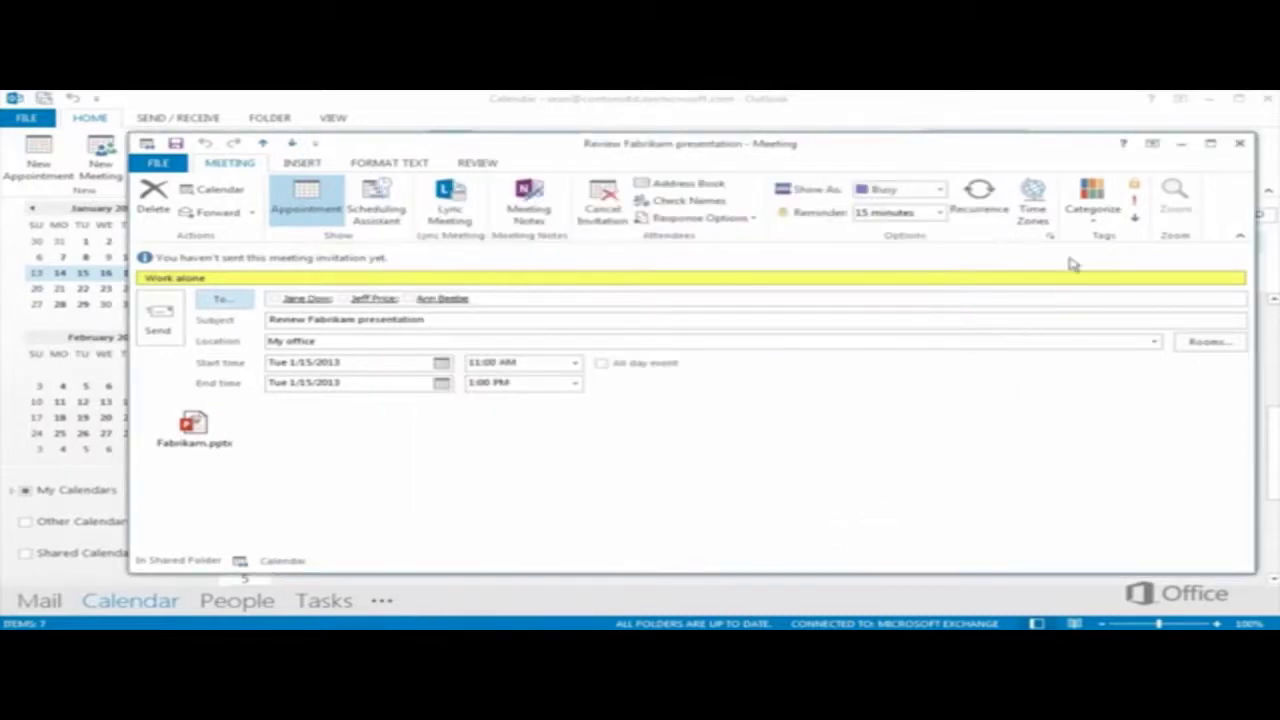
Change the meeting's category to Team and remove the Work category
left_click(1093, 200)
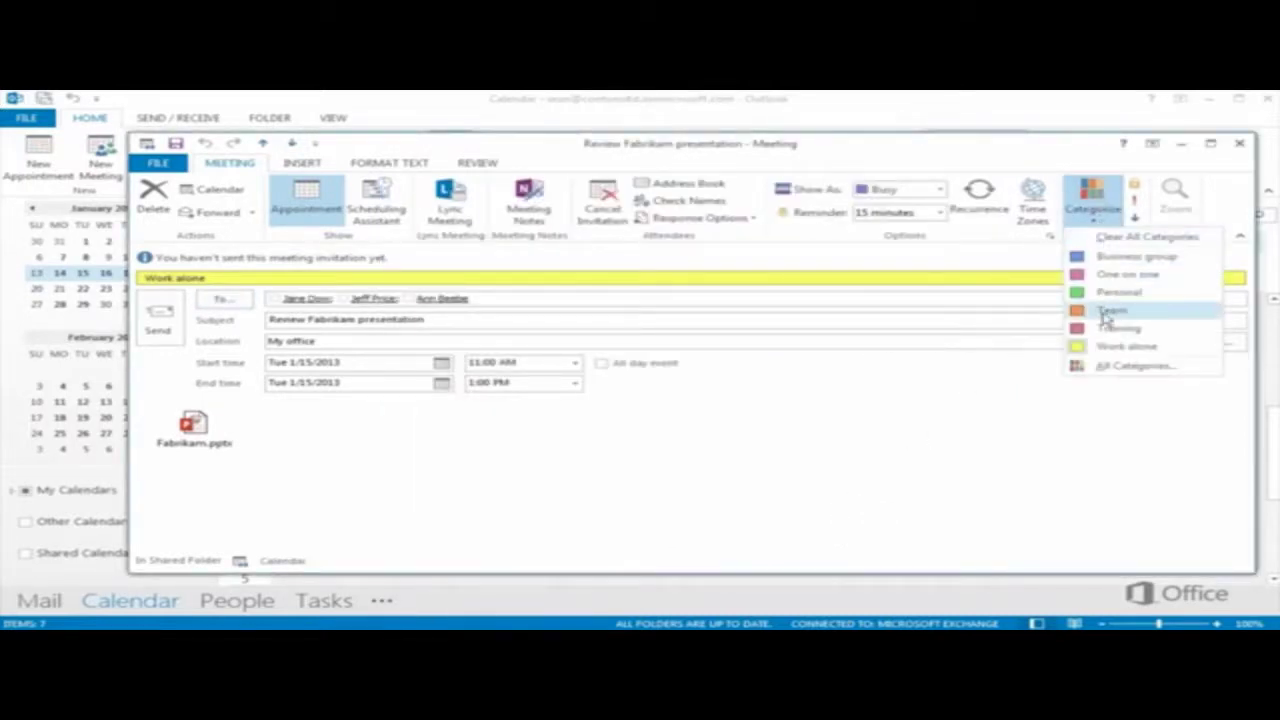
left_click(1105, 310)
left_click(1093, 200)
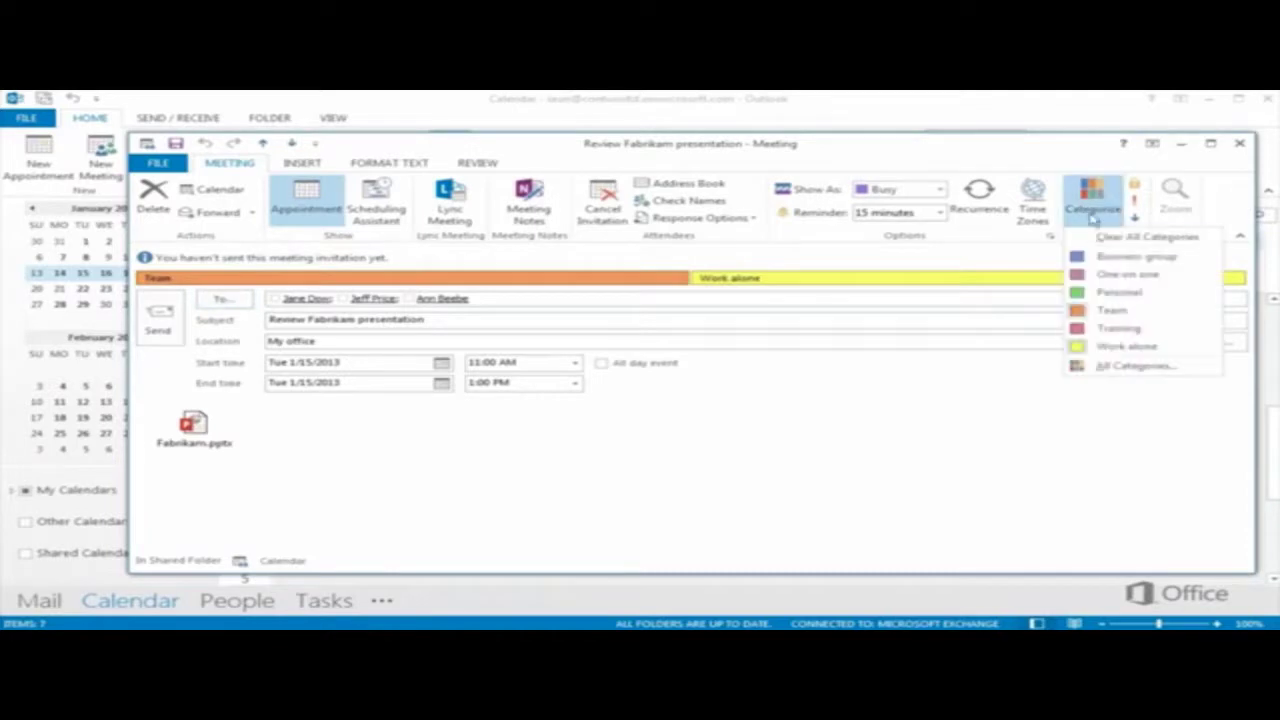
left_click(1110, 347)
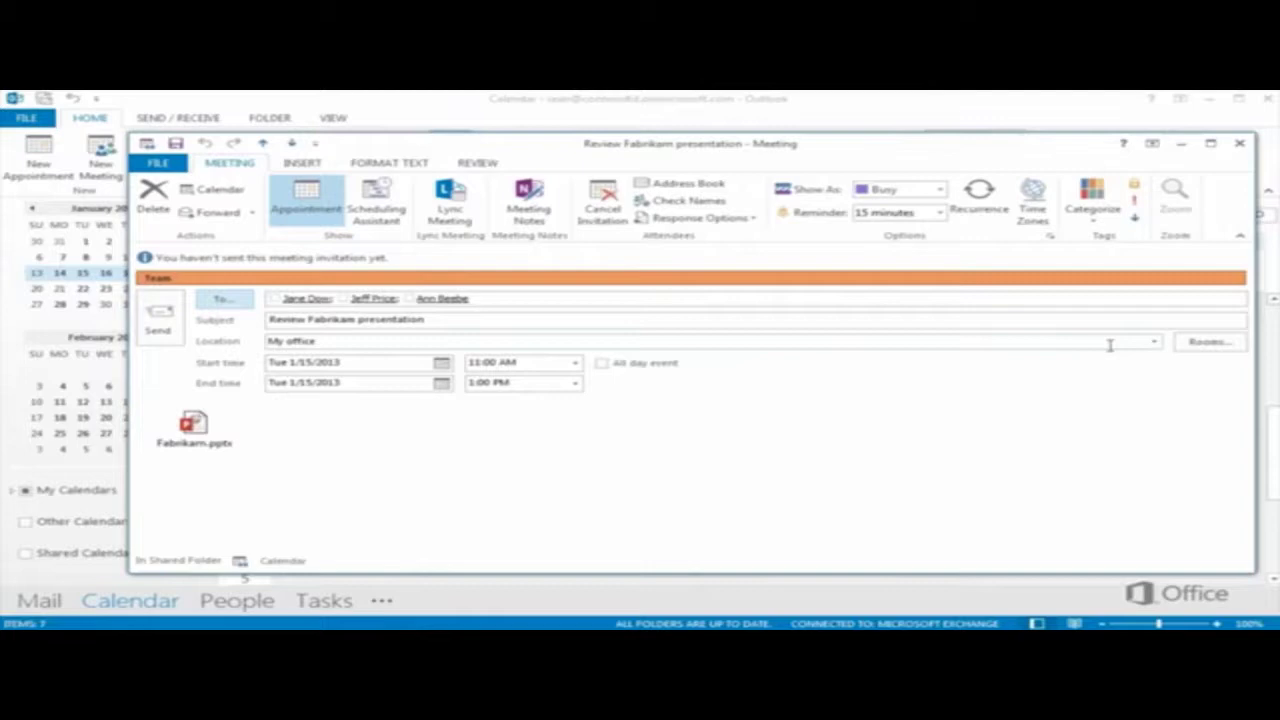
Book room CR103 as the meeting location and accept the location change
left_click(1200, 346)
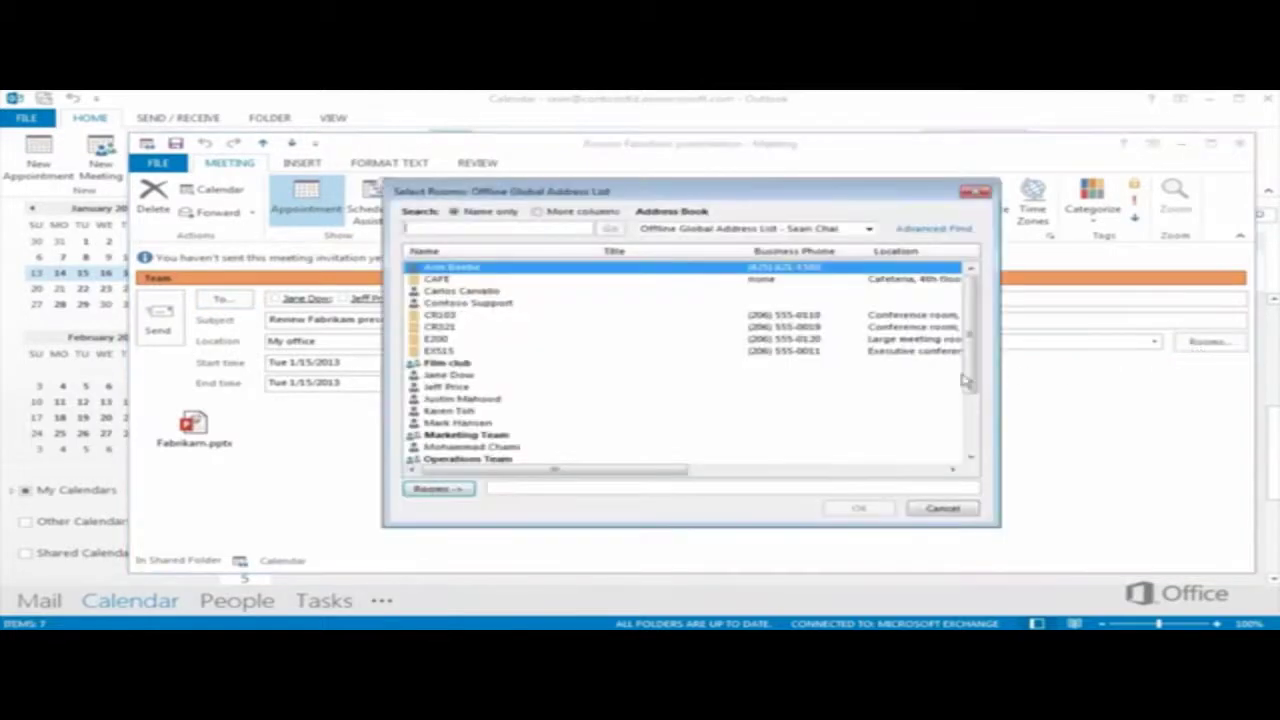
left_click(445, 315)
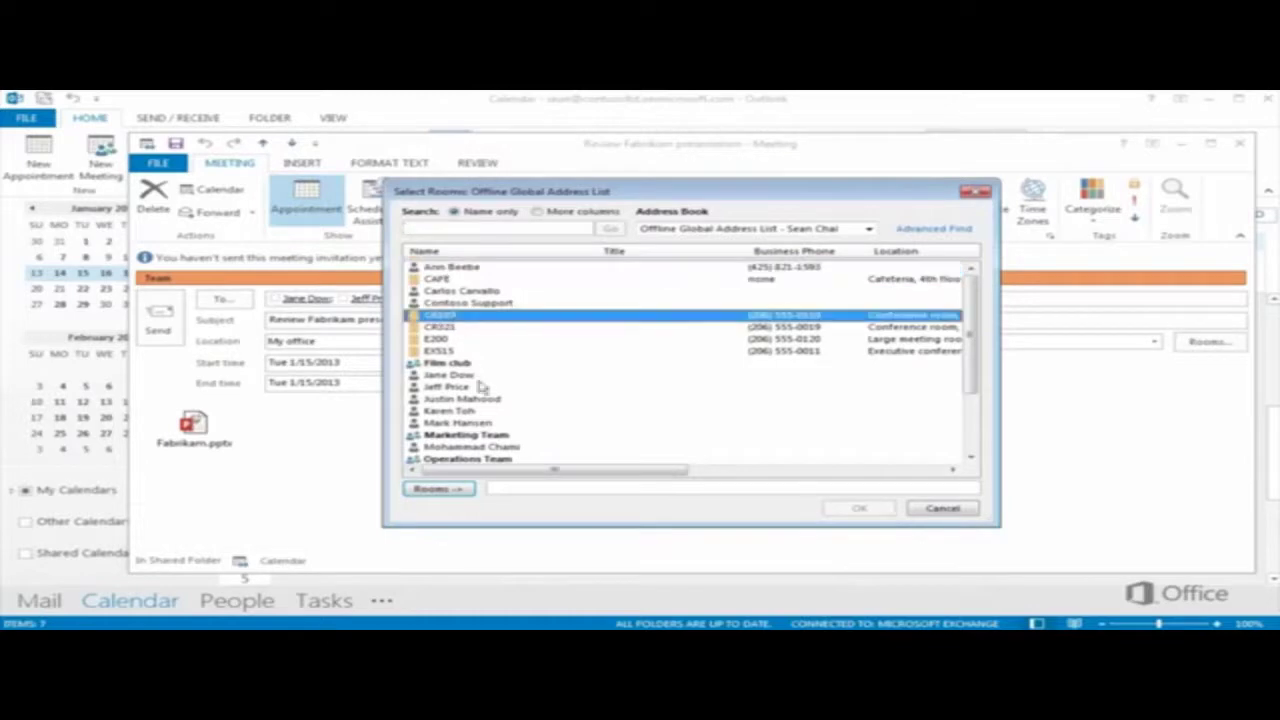
left_click(440, 488)
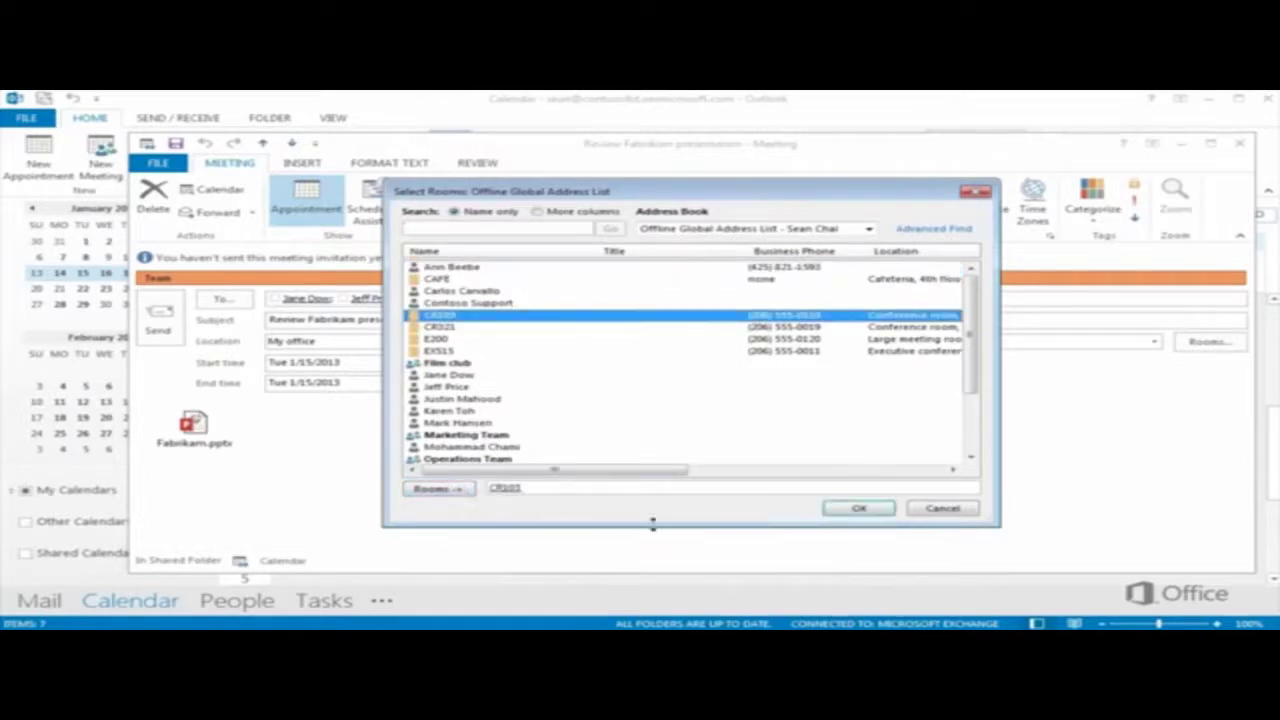
left_click(858, 508)
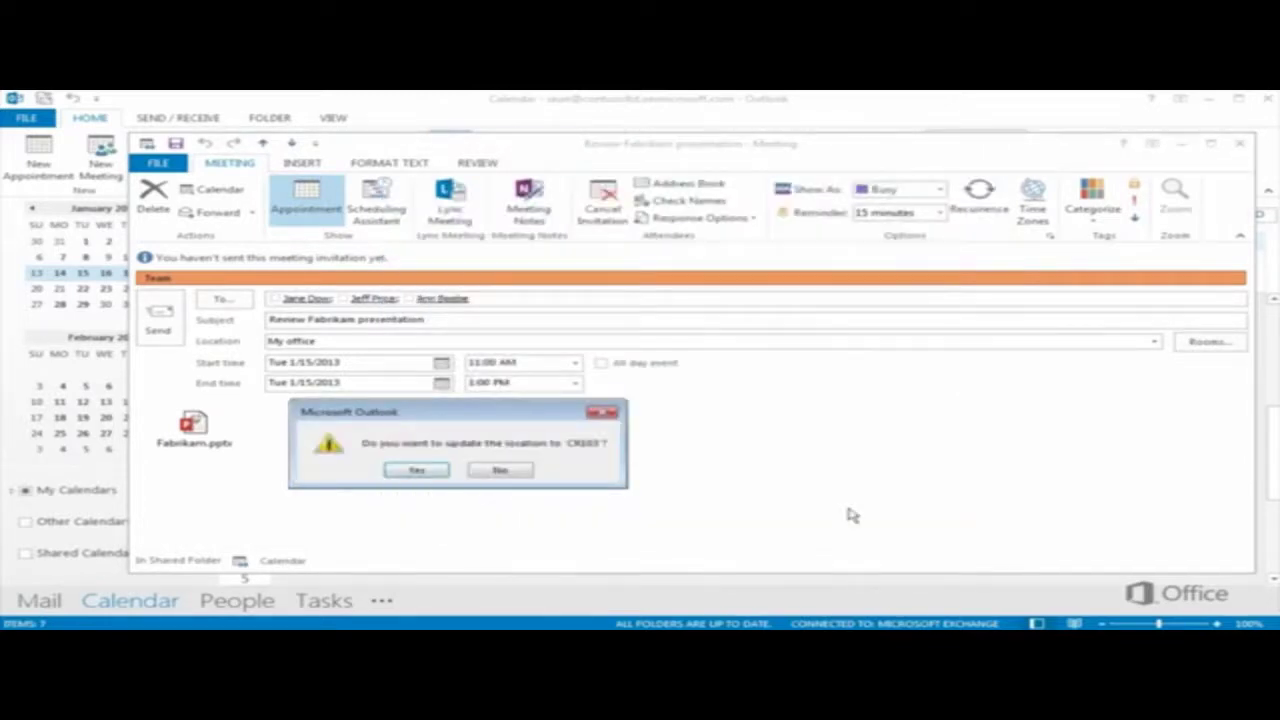
left_click(437, 477)
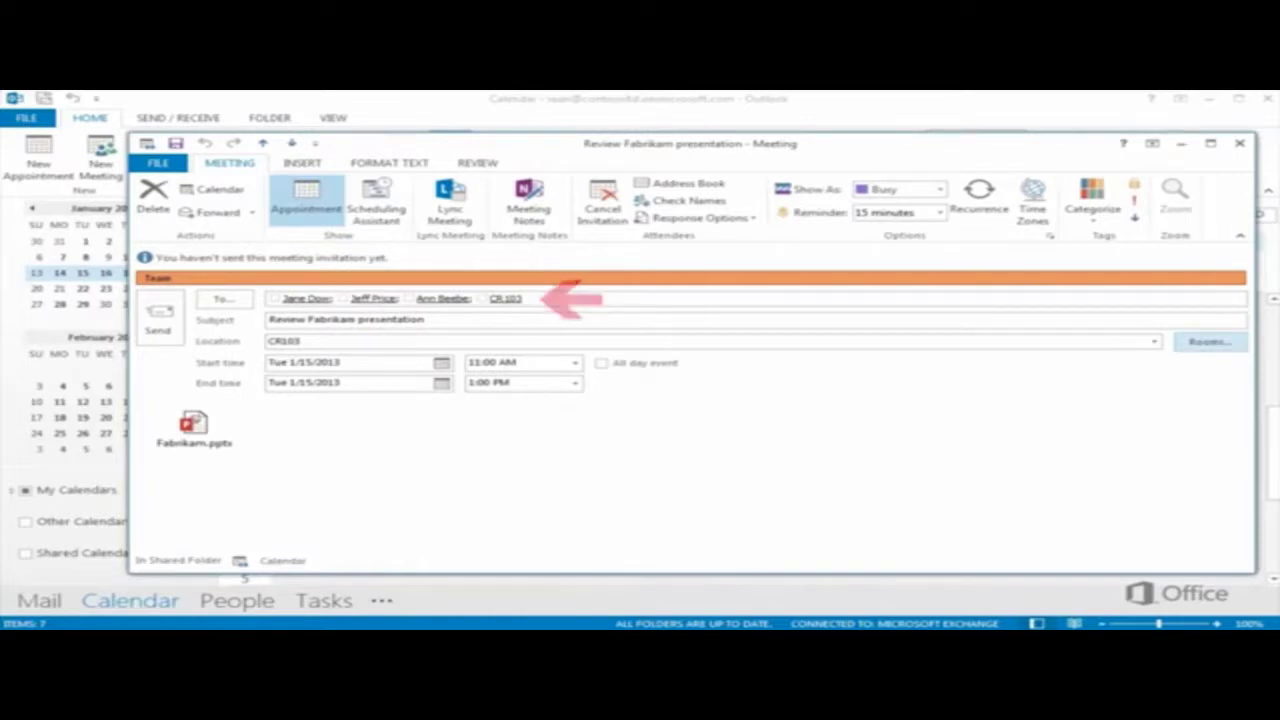
Add the note 'Let's meet to go over the Fabrikam presentation.' and send the invitation
left_click(190, 430)
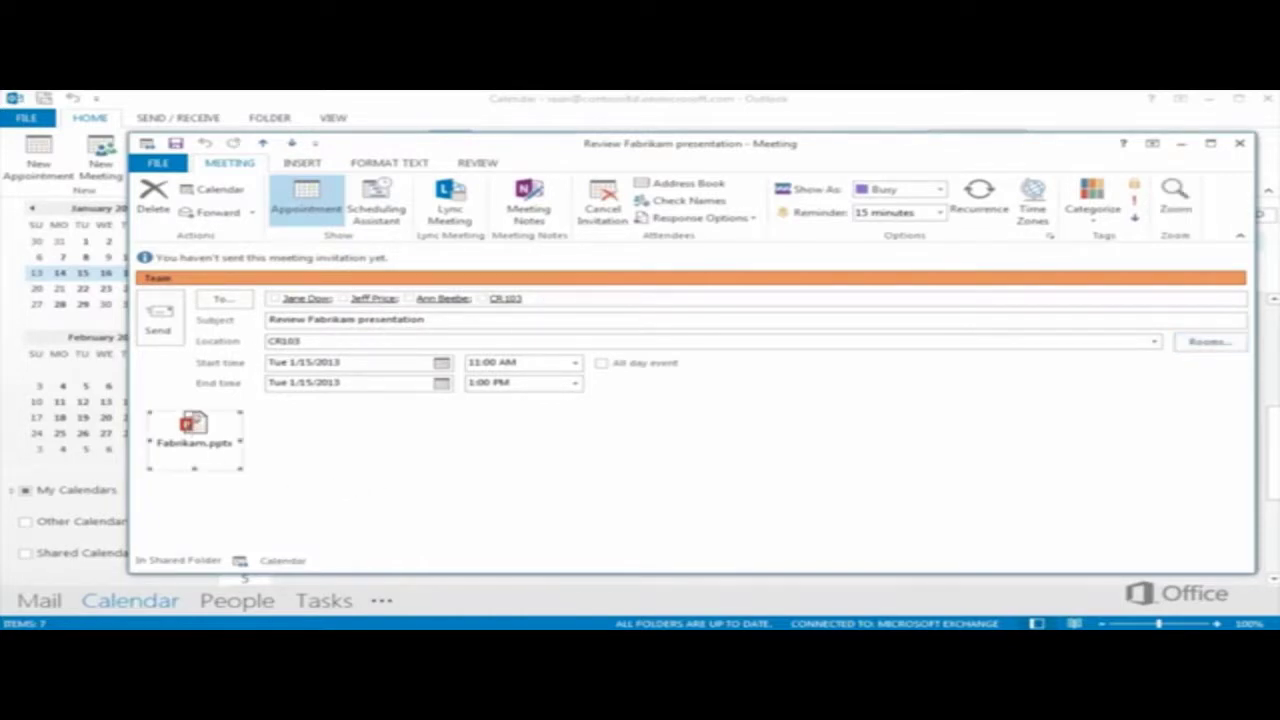
key("Left")
key("Return")
type("Let's meet to go over the Fabrikam presentation.")
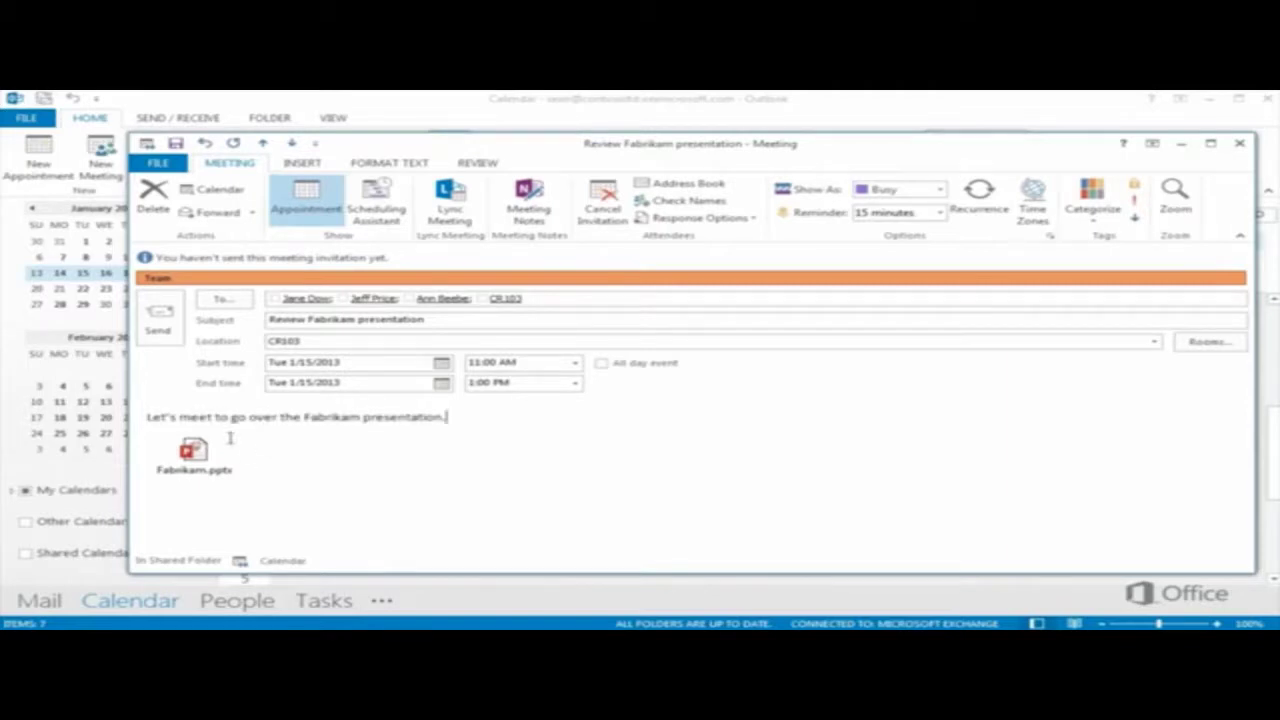
left_click(170, 316)
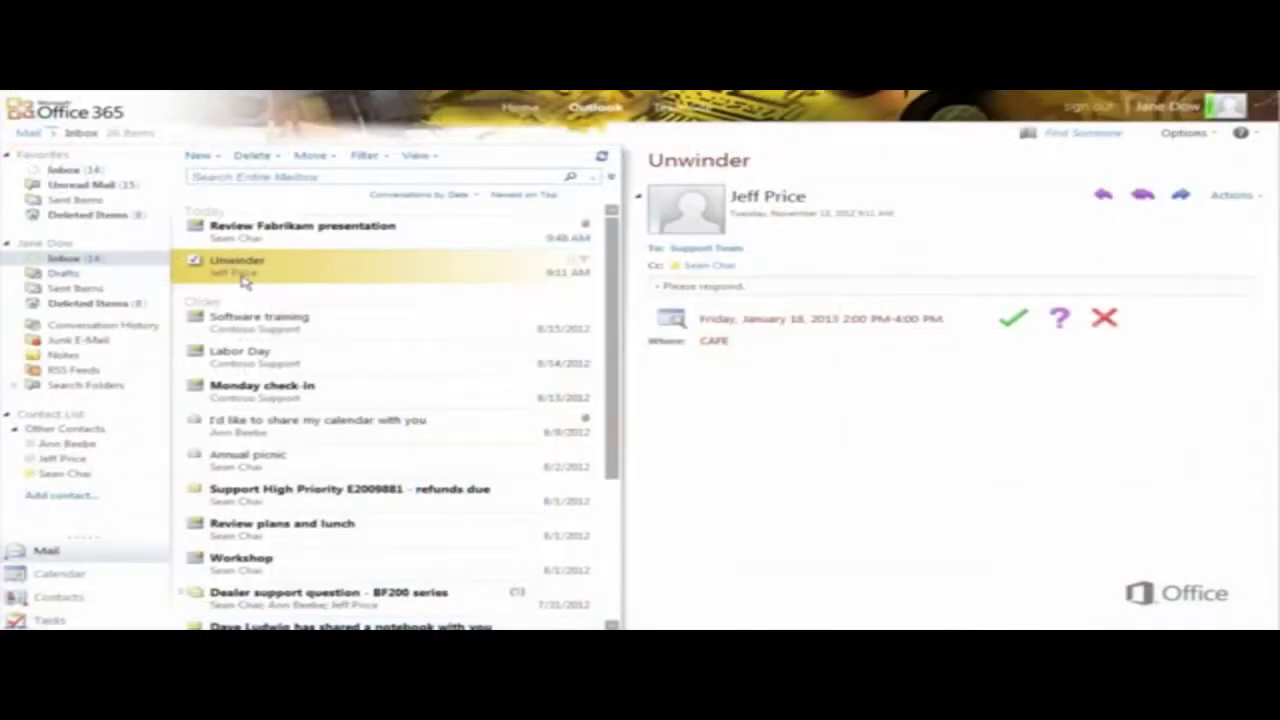
Open the Review Fabrikam presentation invitation and accept it with an edited response
left_click(279, 232)
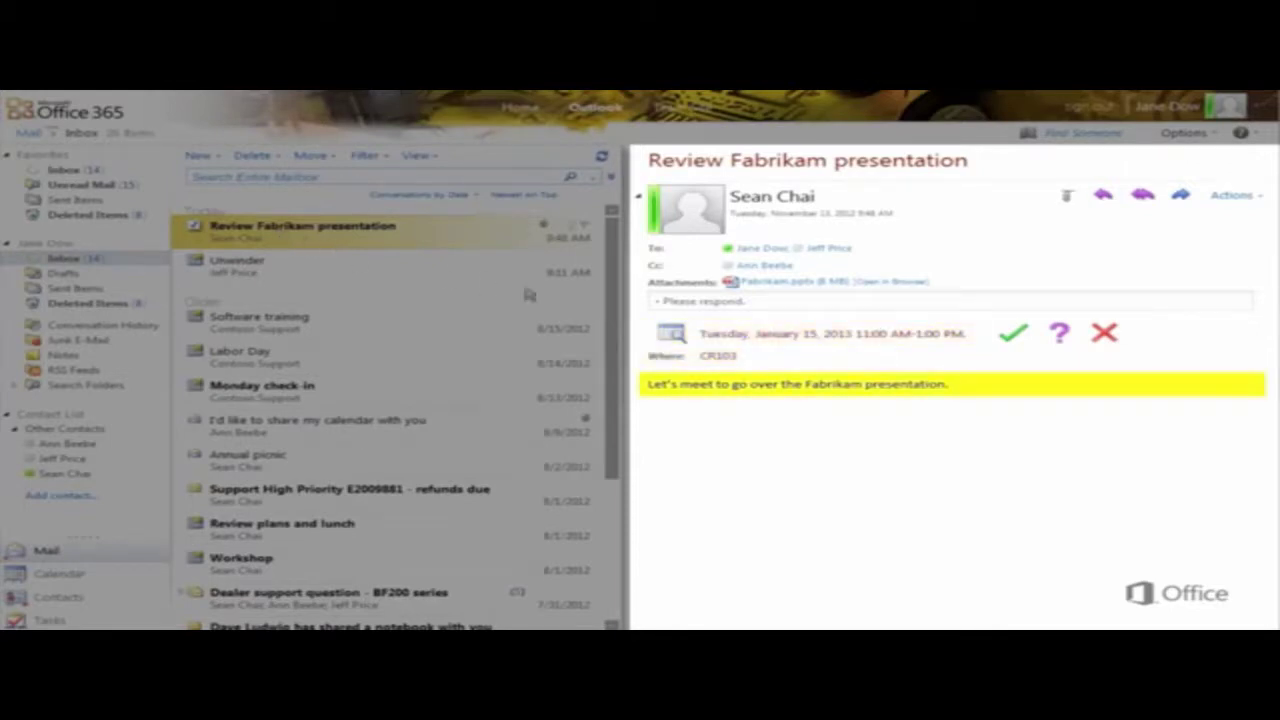
left_click(1018, 340)
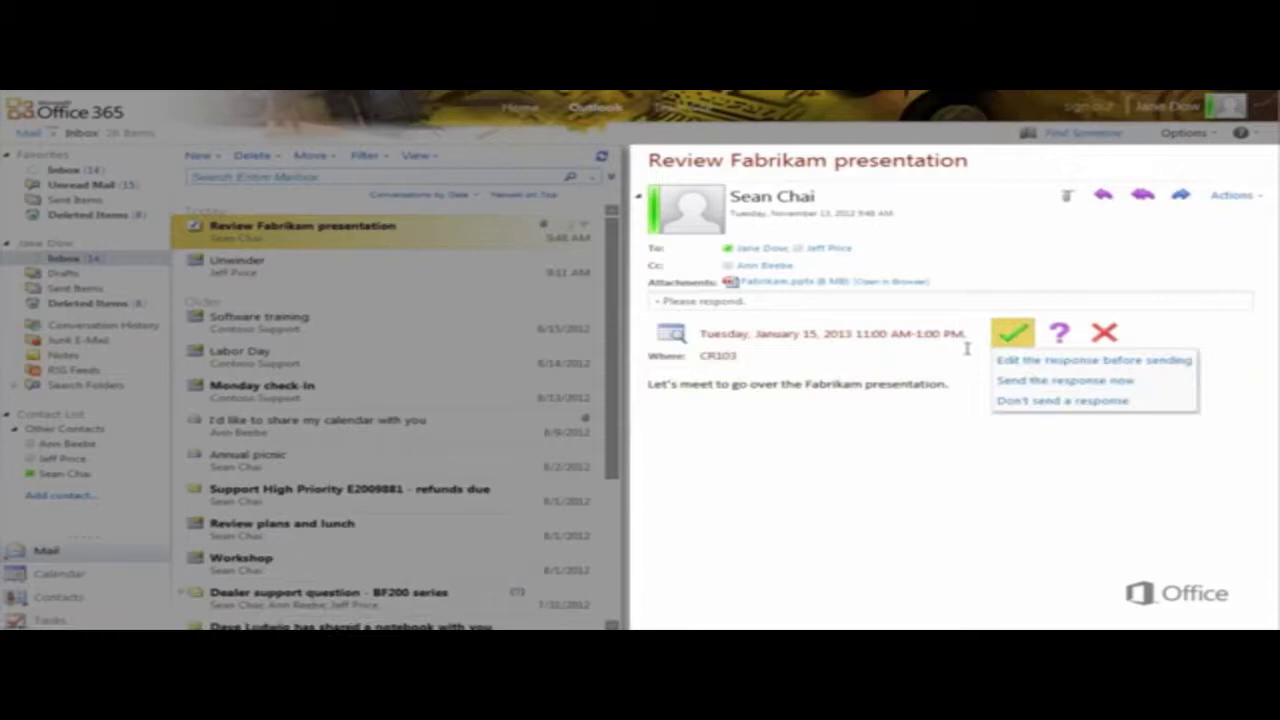
left_click(1055, 337)
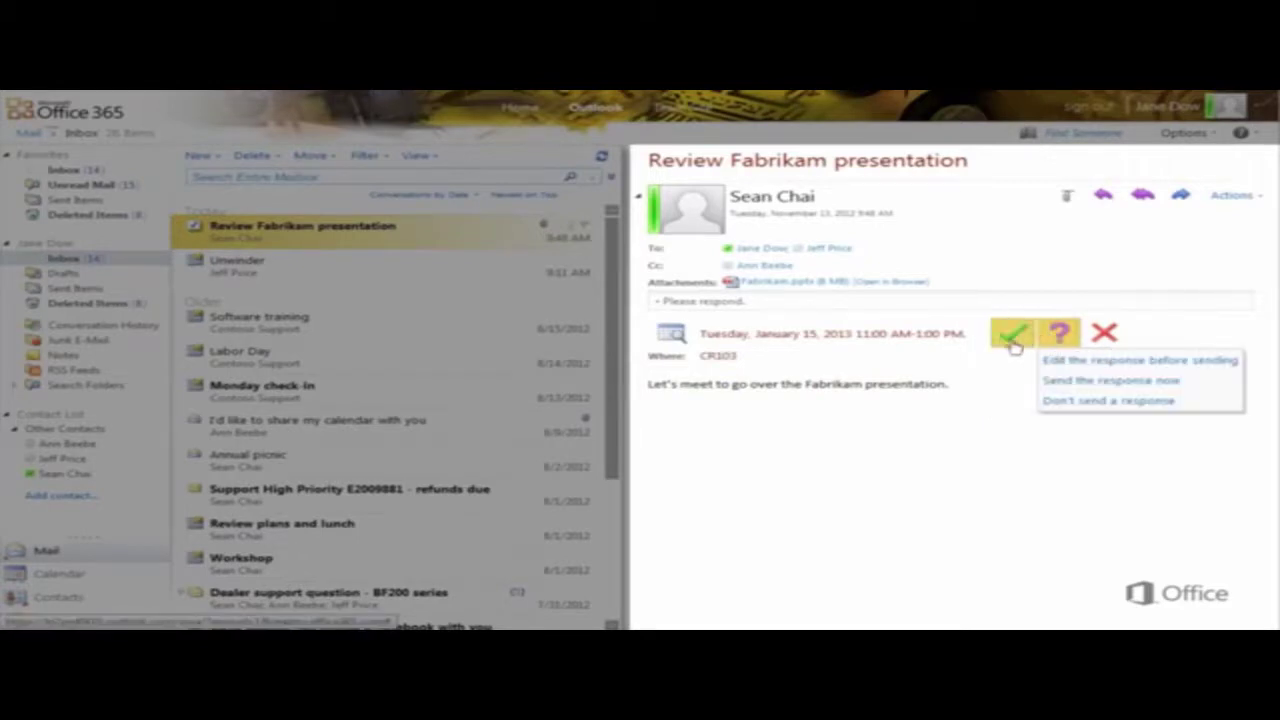
left_click(1100, 338)
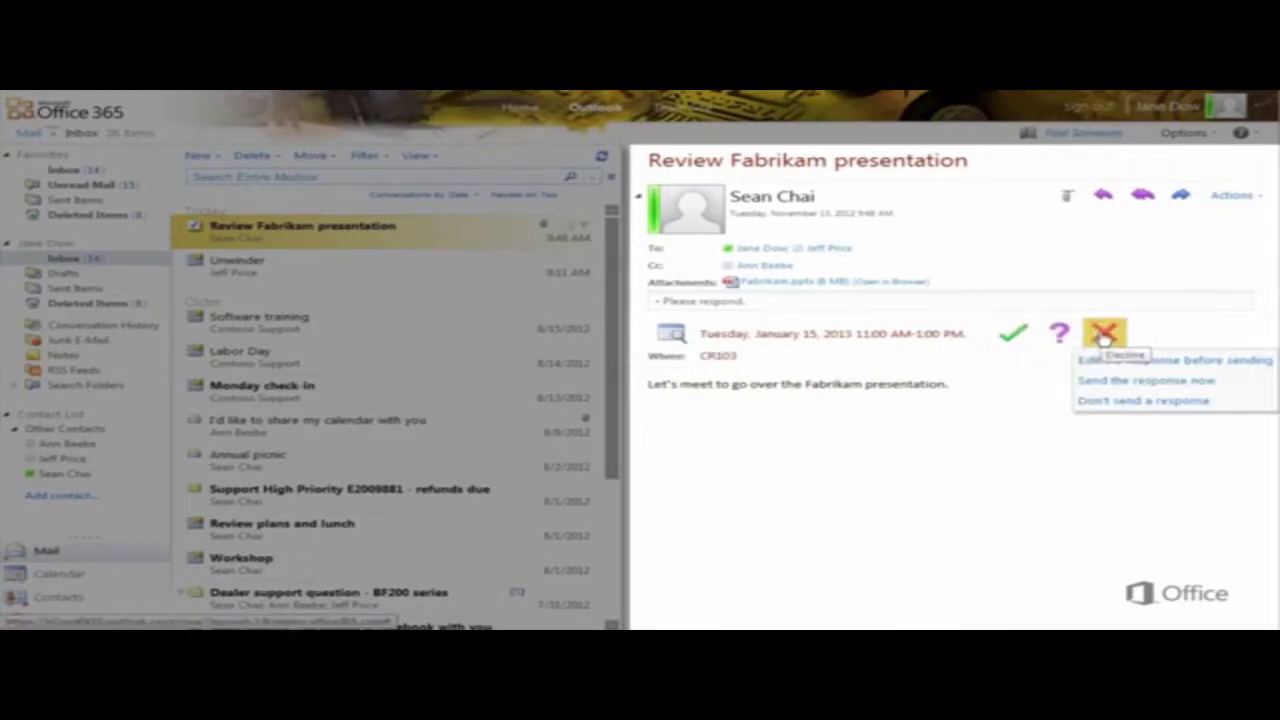
left_click(1006, 345)
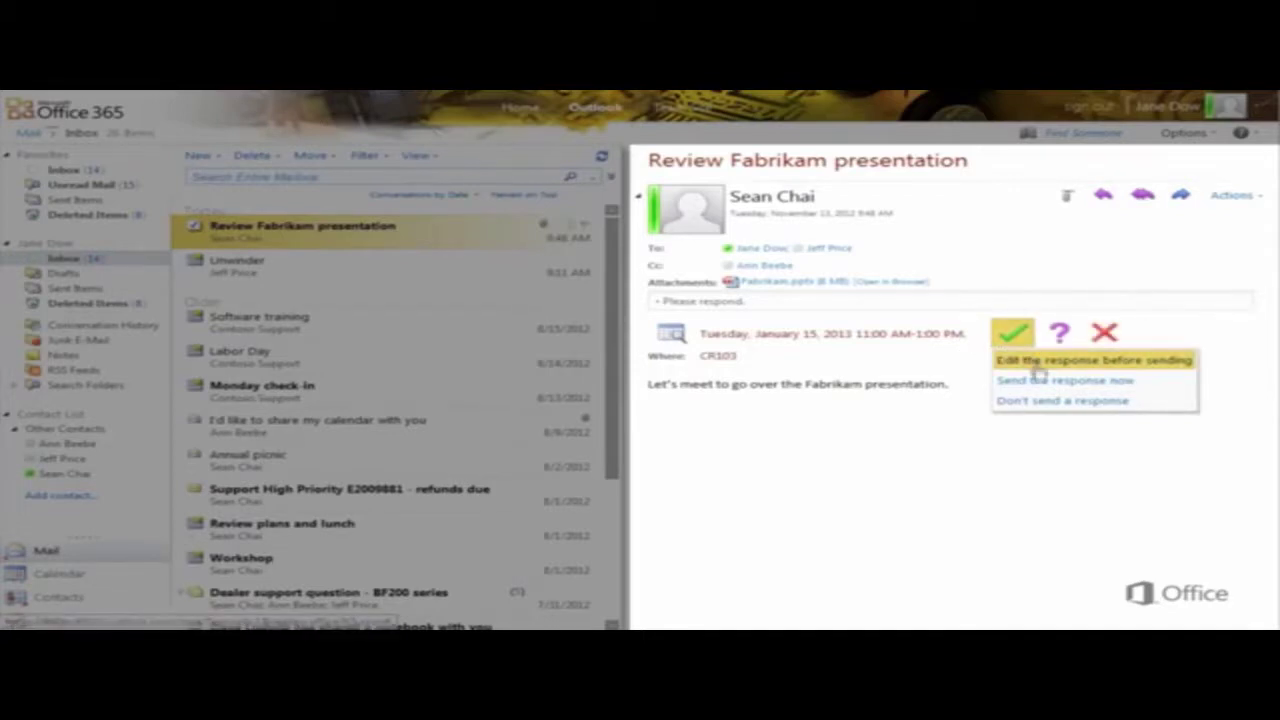
left_click(1032, 361)
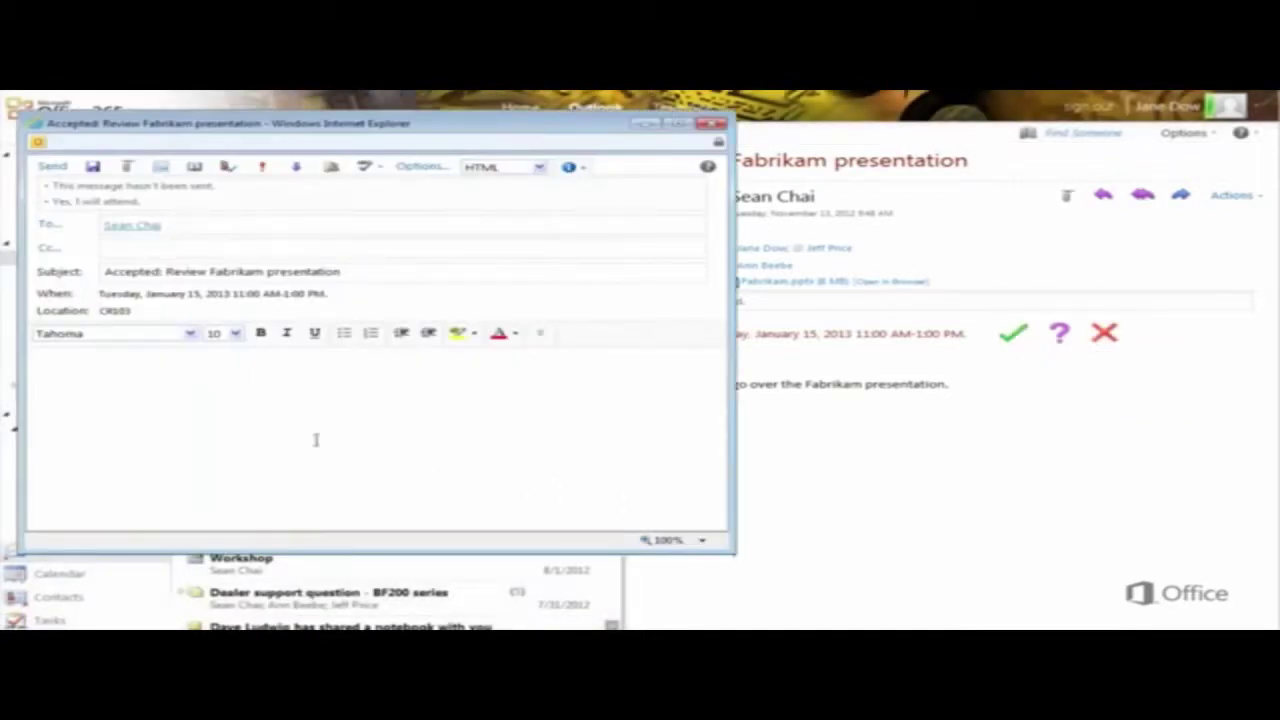
Reply 'Do you want me to make print-outs?' and send the acceptance
left_click(185, 416)
type("Do you want me to make print-outs?")
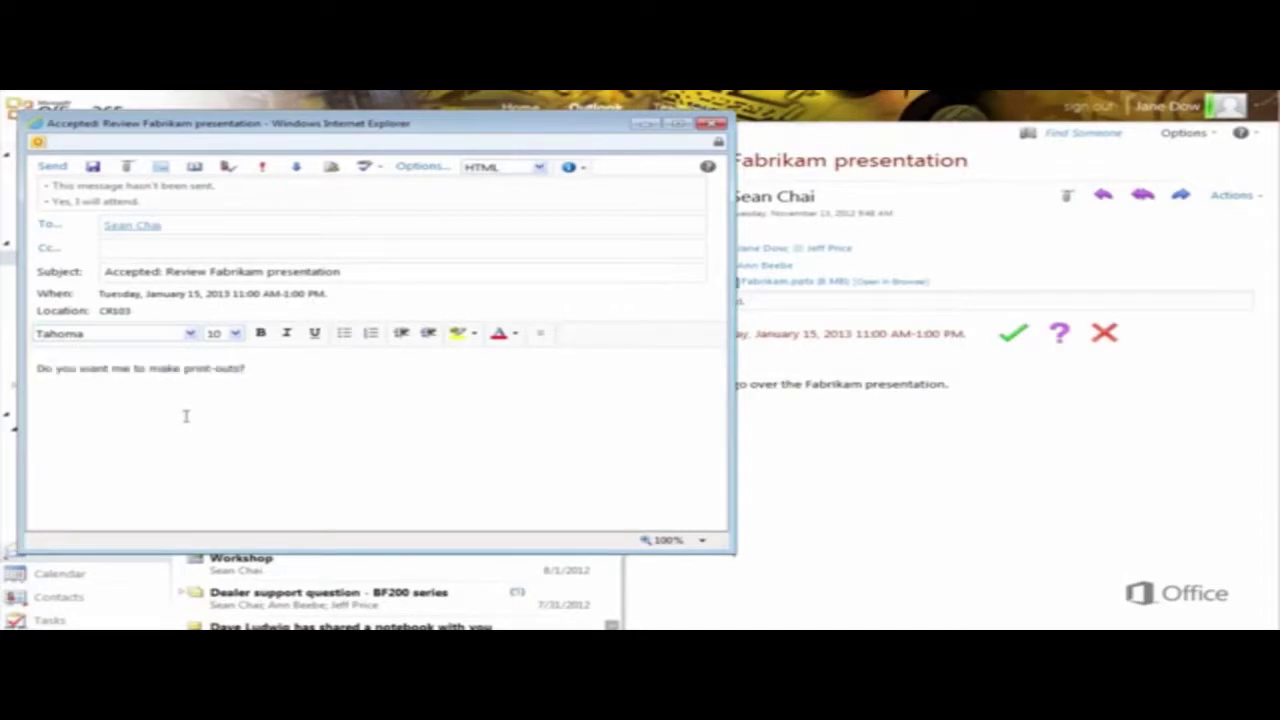
left_click(52, 167)
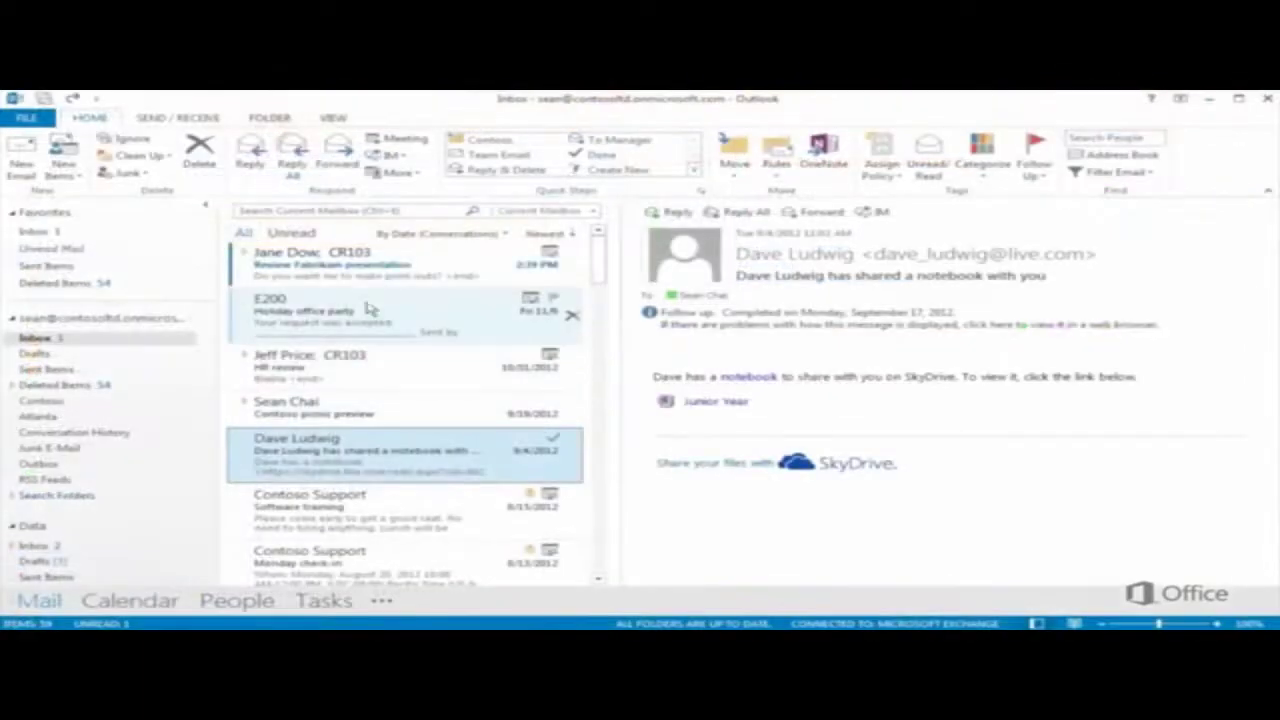
Send an update of the October 10 School address meeting to all attendees
left_click(352, 278)
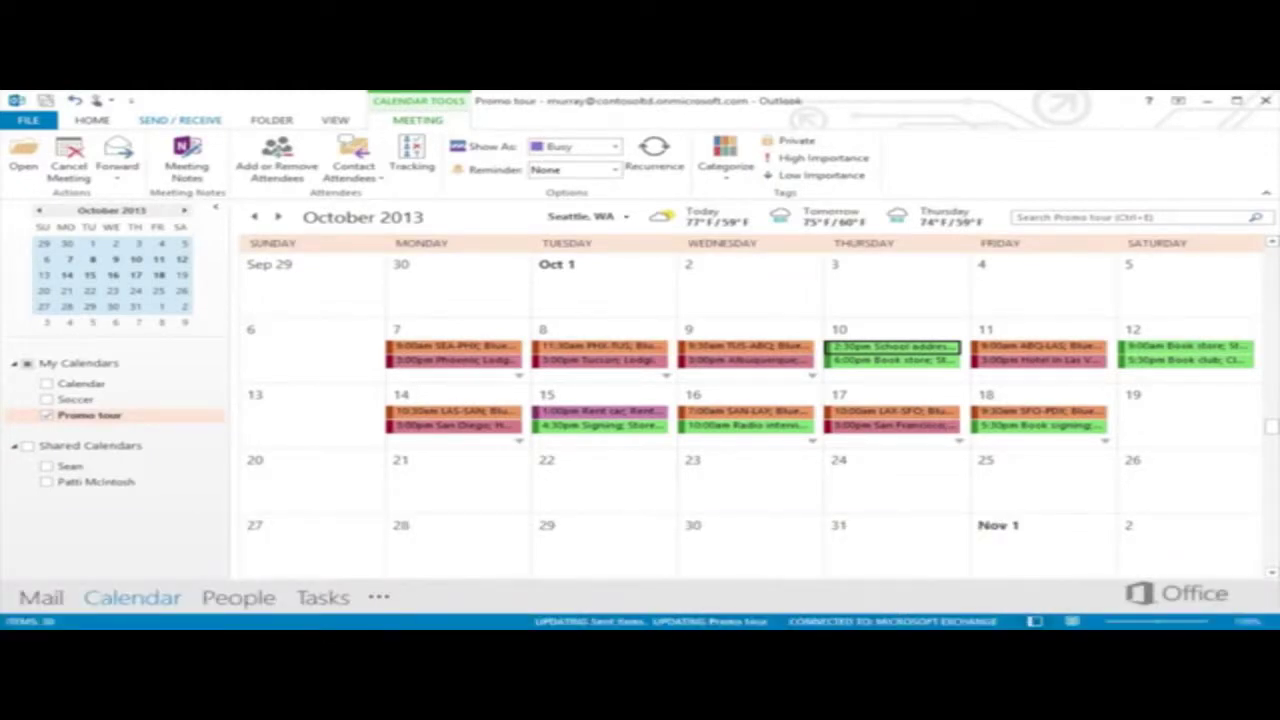
key("Return")
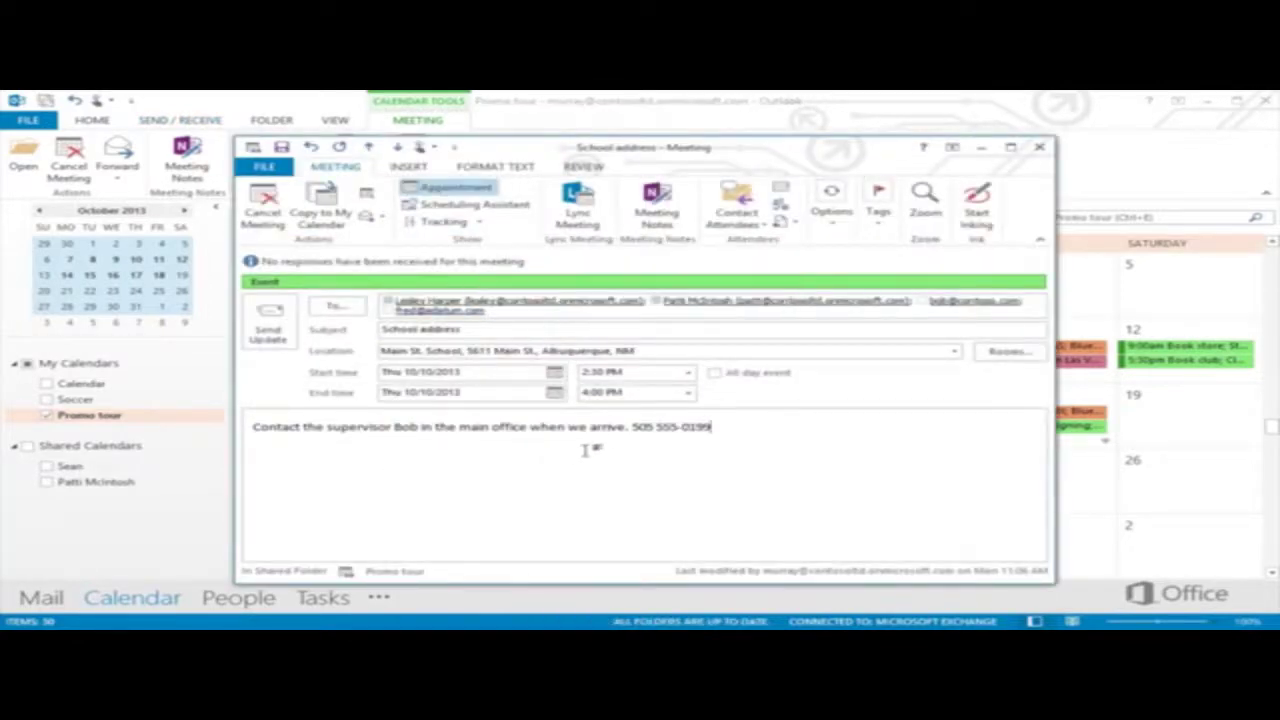
left_click(286, 324)
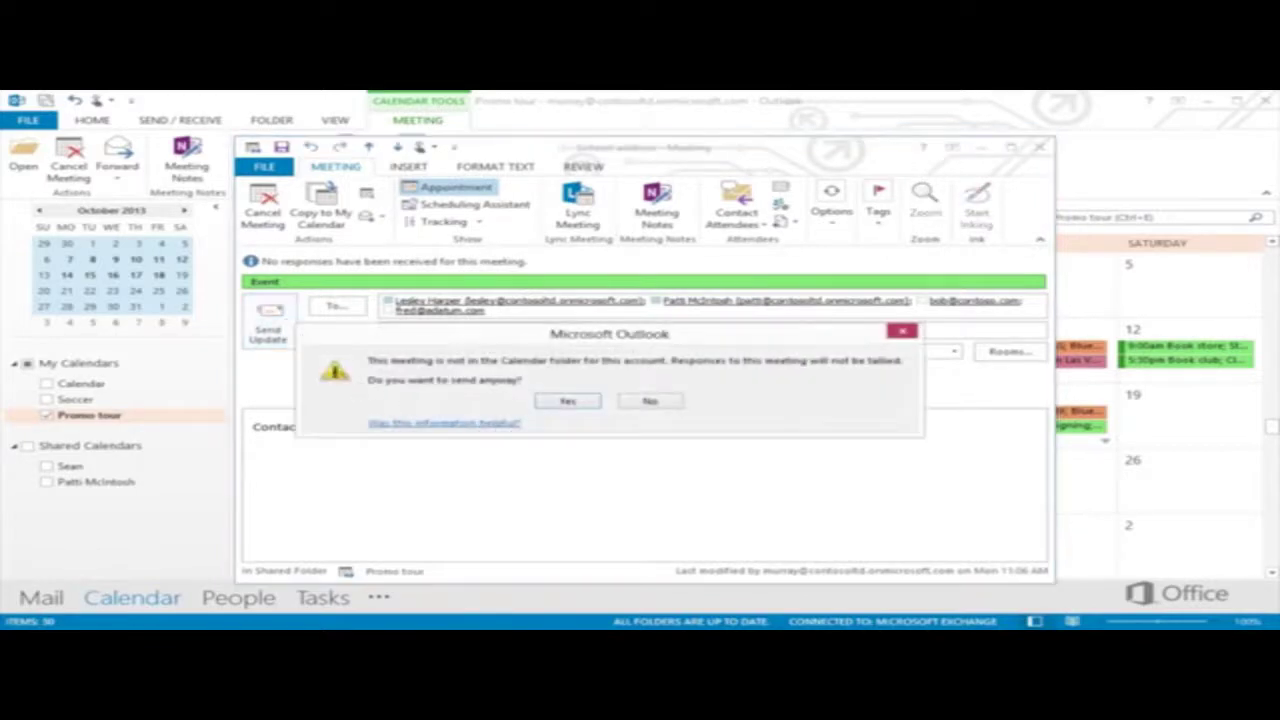
left_click(547, 404)
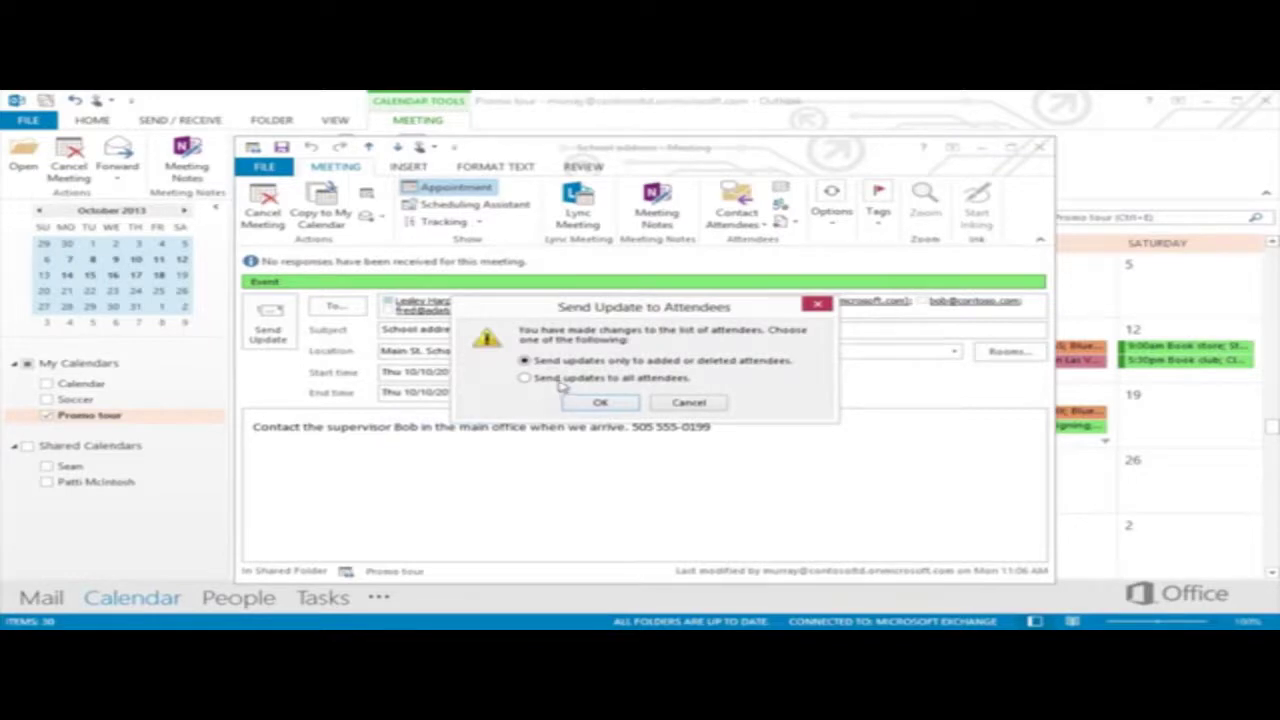
left_click(557, 381)
left_click(600, 403)
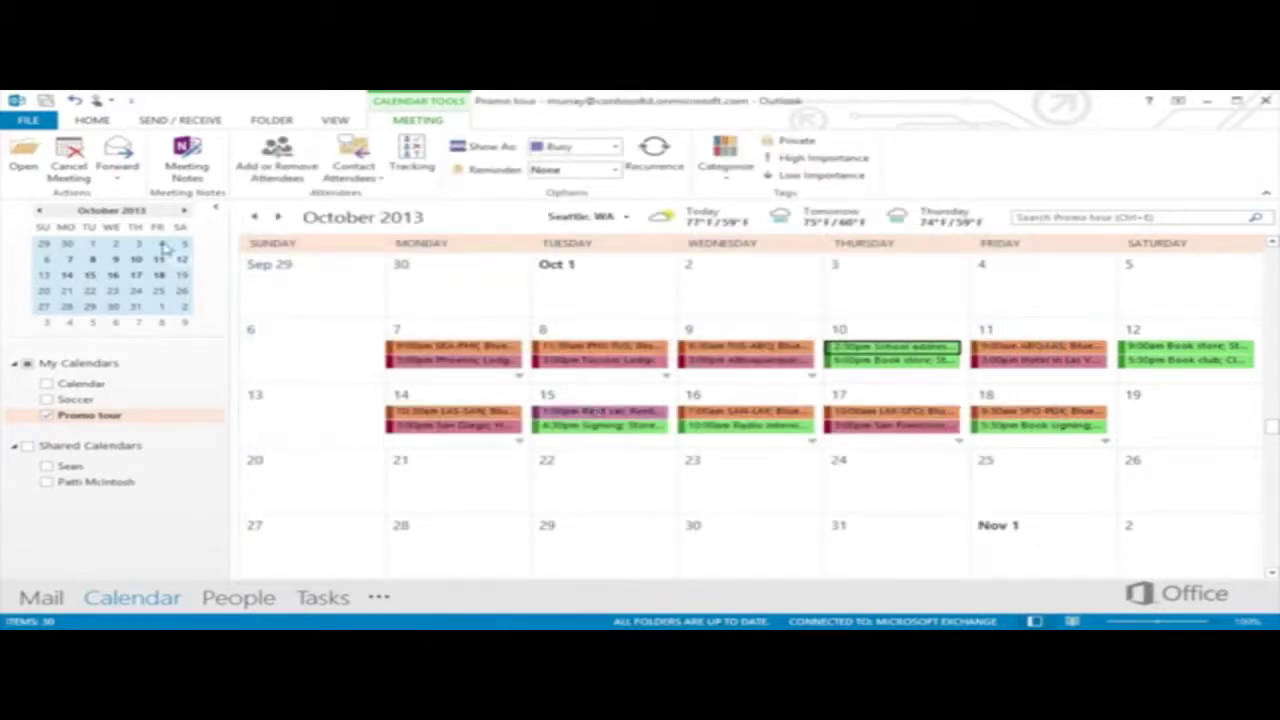
Switch to Week view and display the main Calendar beside Promo tour
left_click(100, 124)
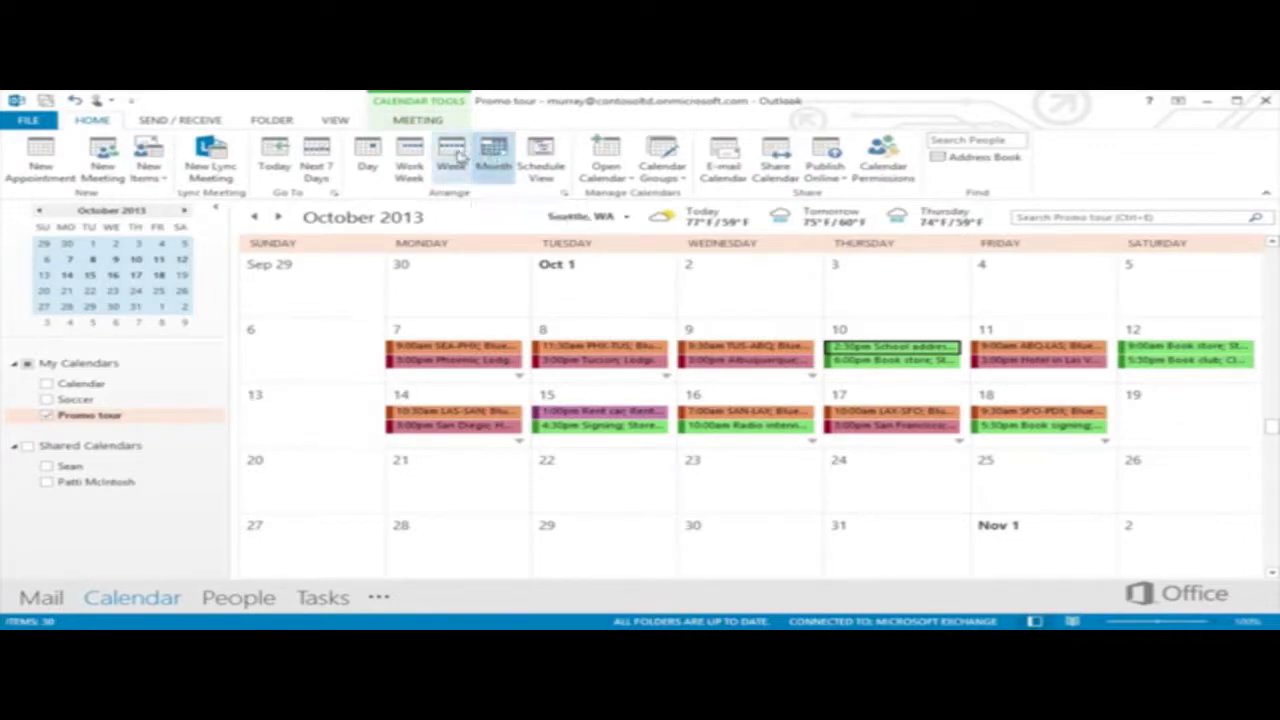
left_click(458, 156)
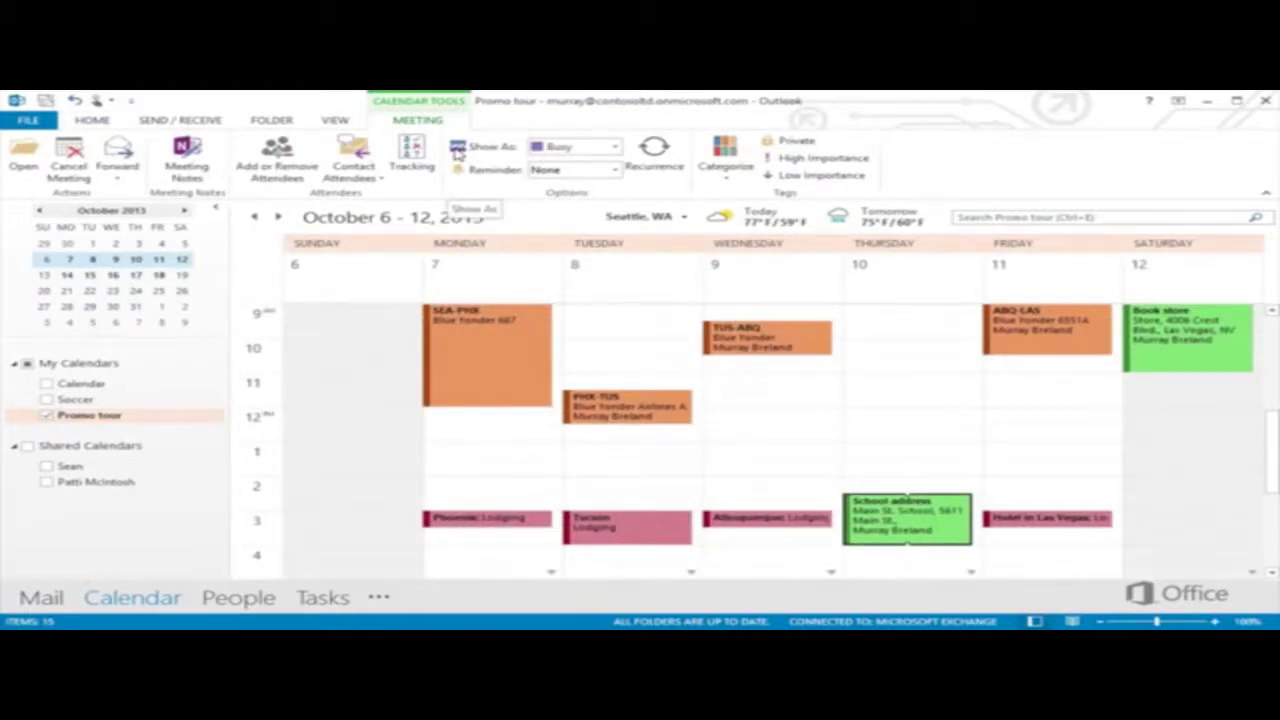
left_click(102, 387)
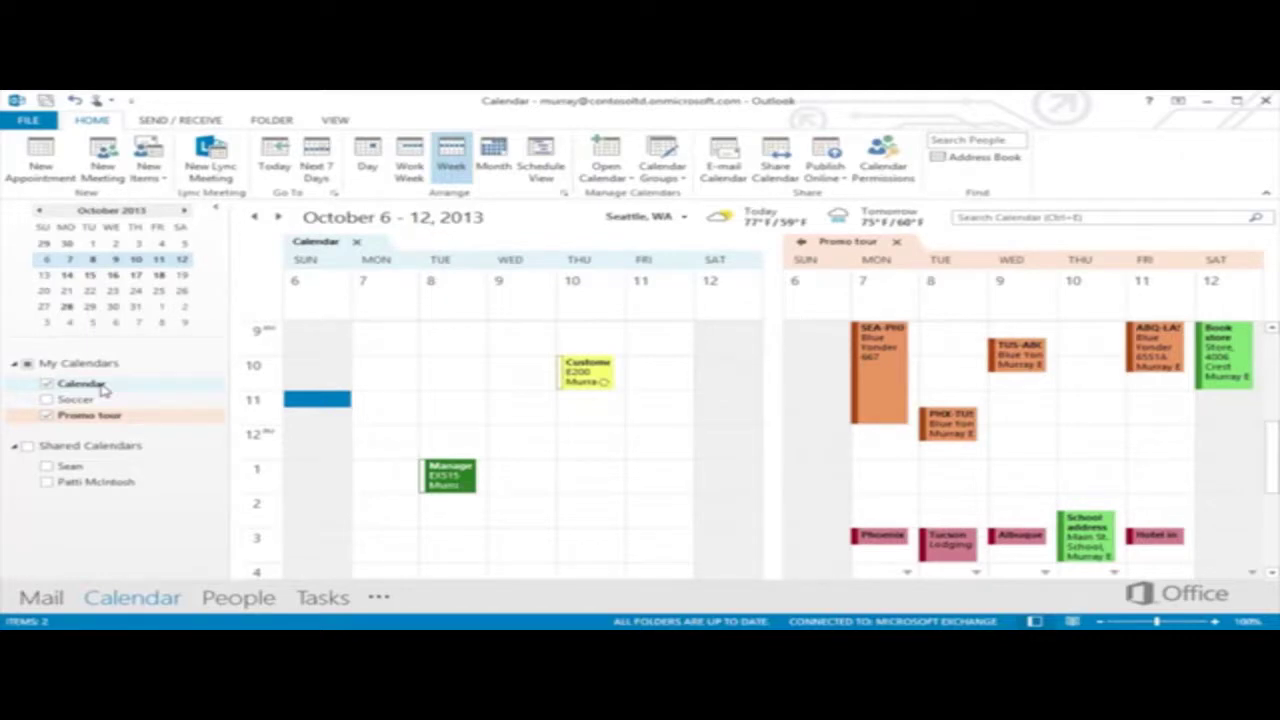
Overlay Calendar and Promo tour, then try the next week, Schedule View and all hours
left_click(338, 121)
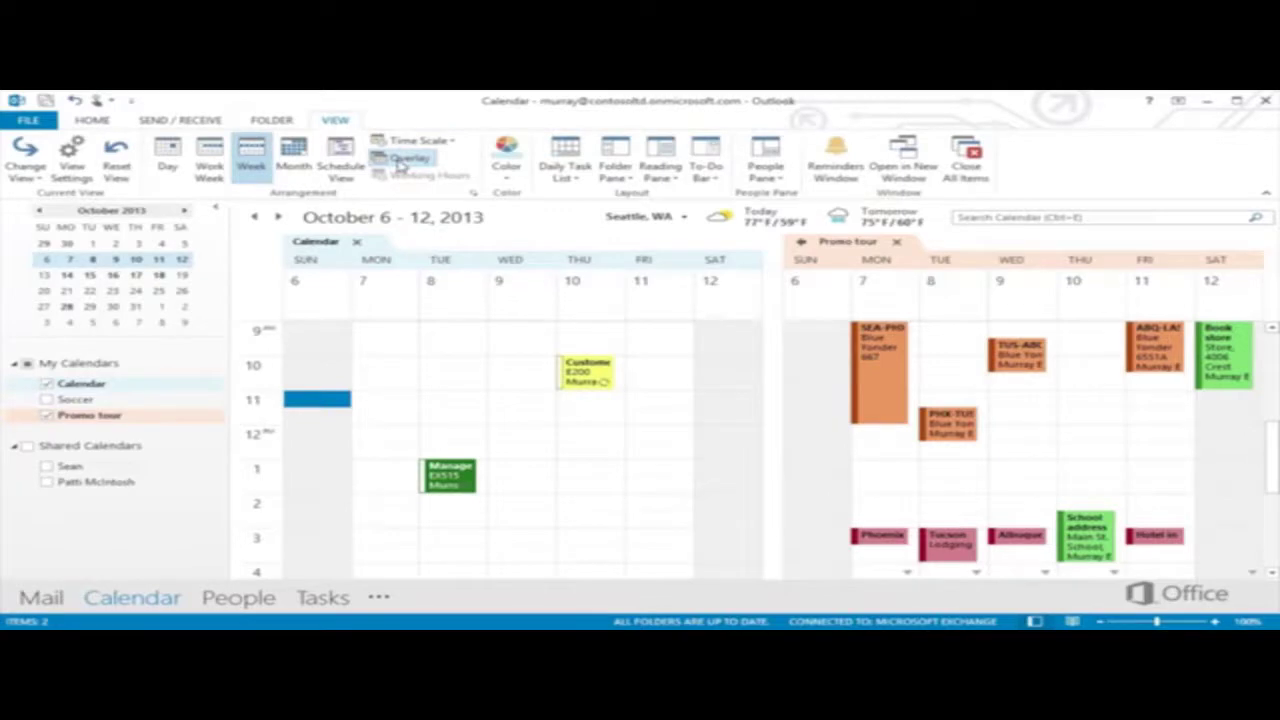
left_click(401, 164)
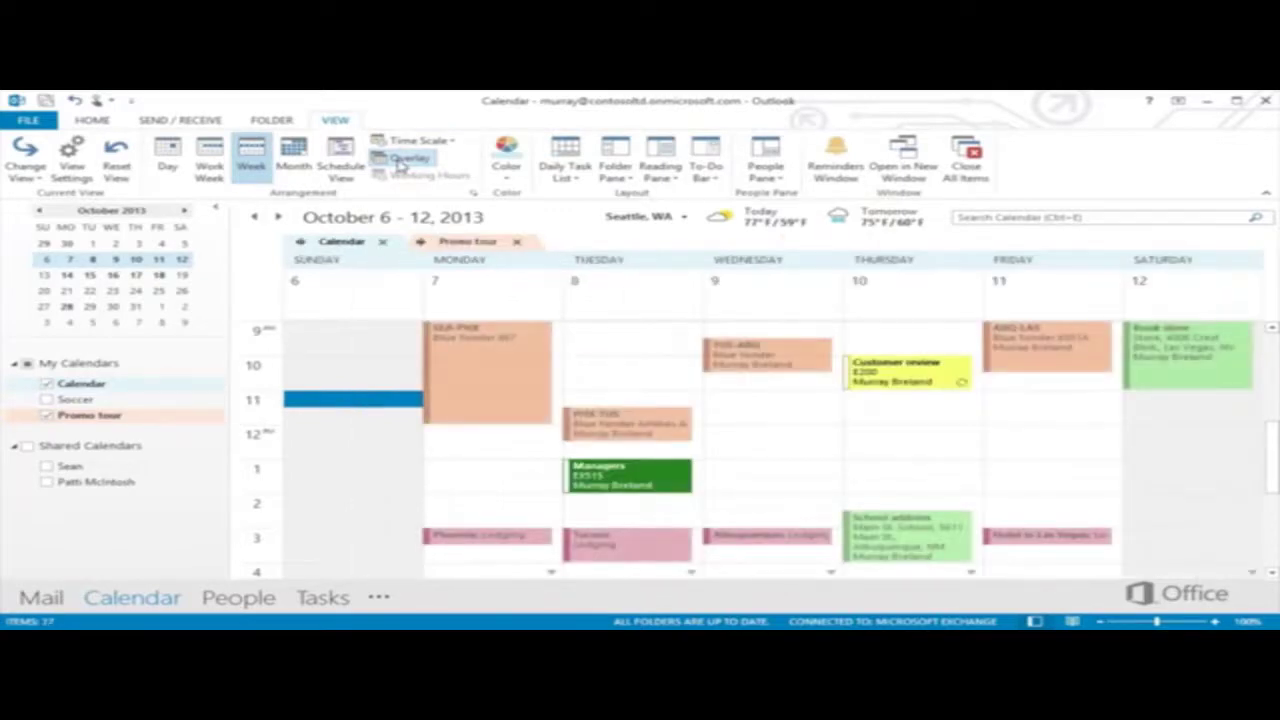
left_click(45, 277)
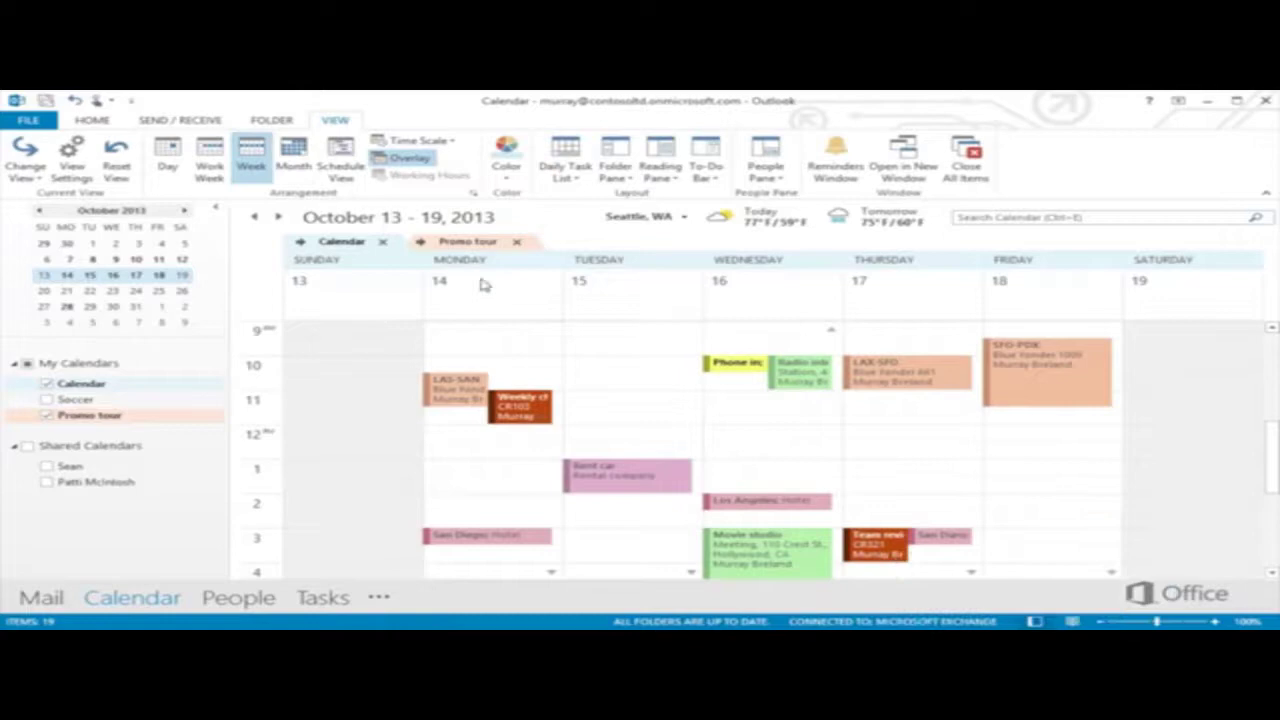
left_click(343, 156)
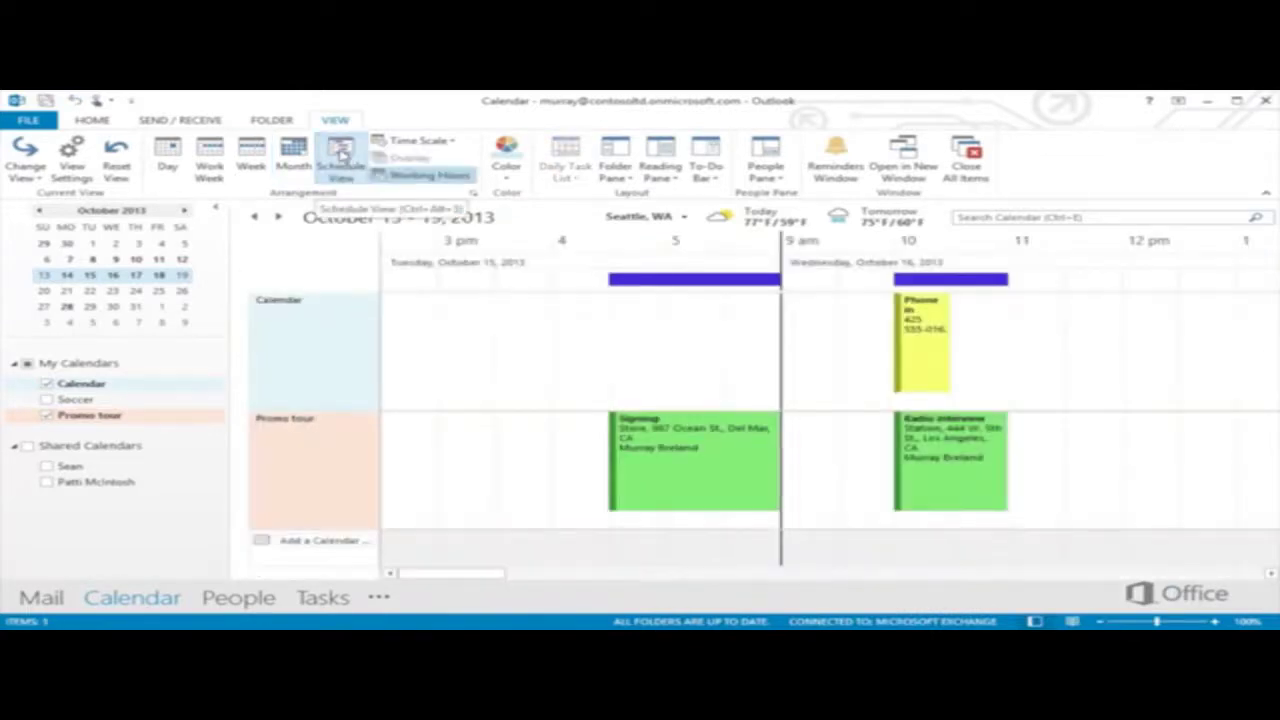
left_click(418, 175)
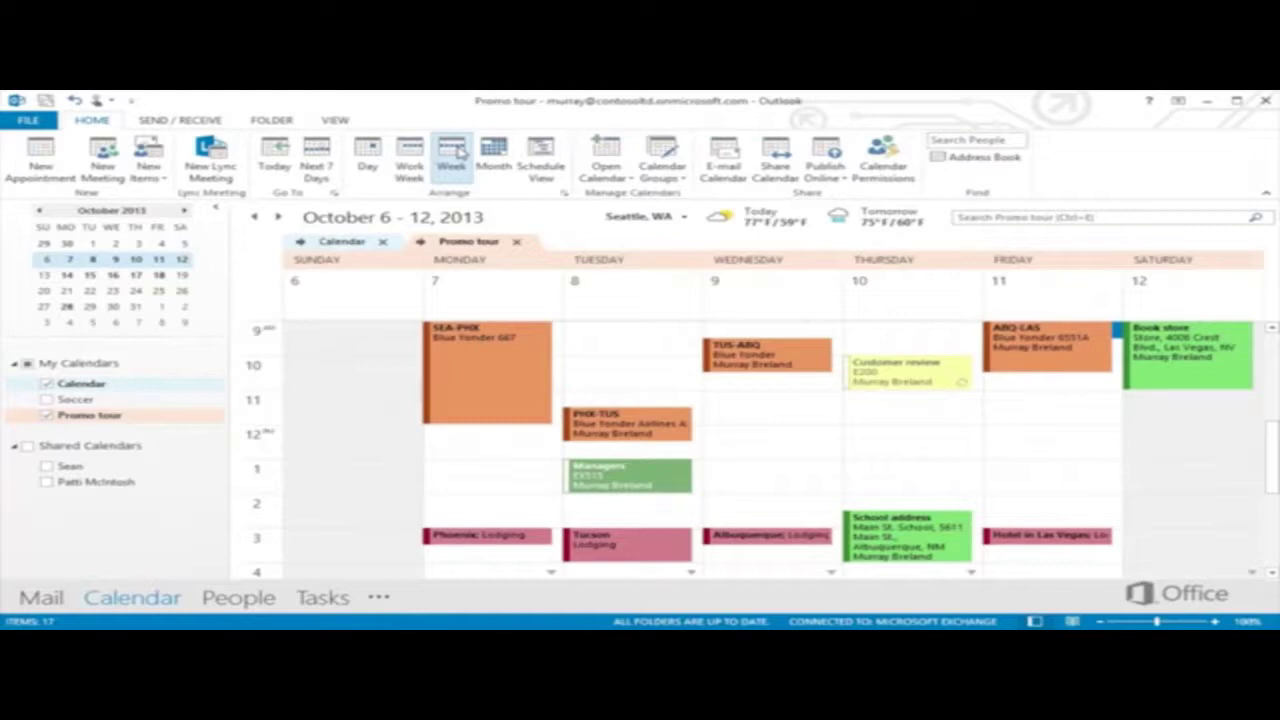
Show the Normal Daily Task List below the week and scroll to the evening hours
left_click(335, 120)
left_click(566, 160)
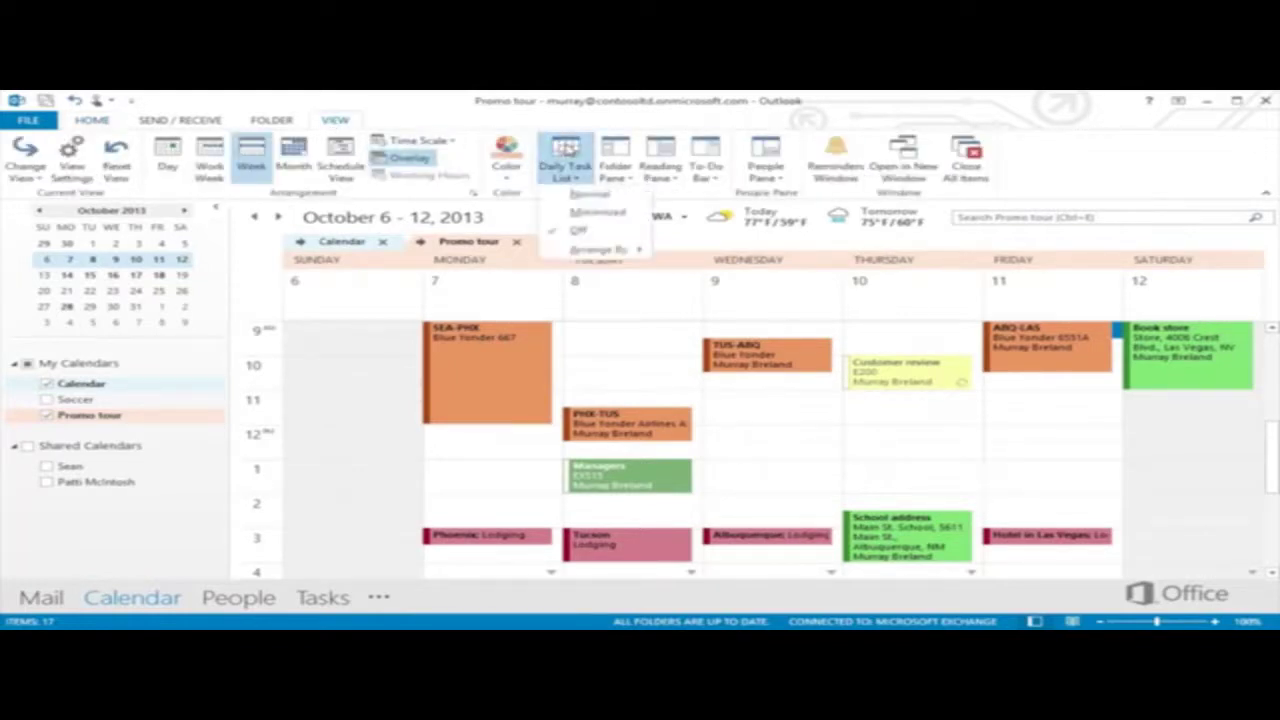
left_click(588, 194)
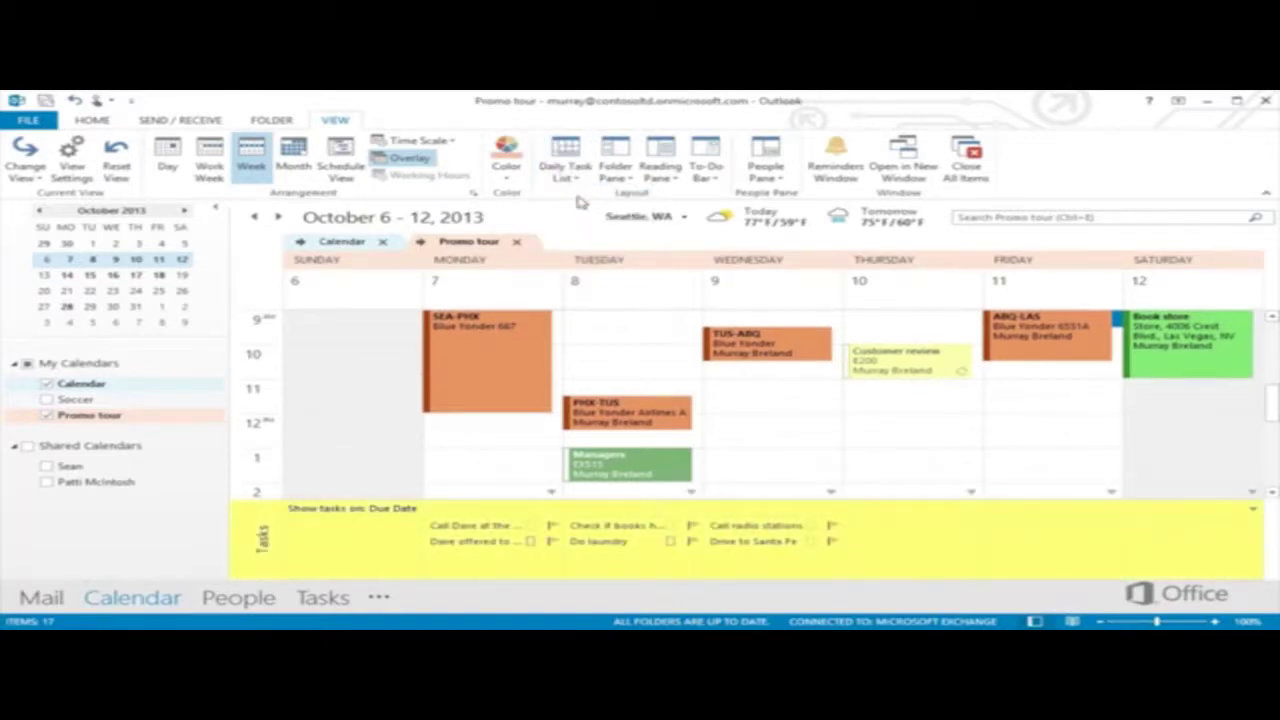
left_click(1272, 428)
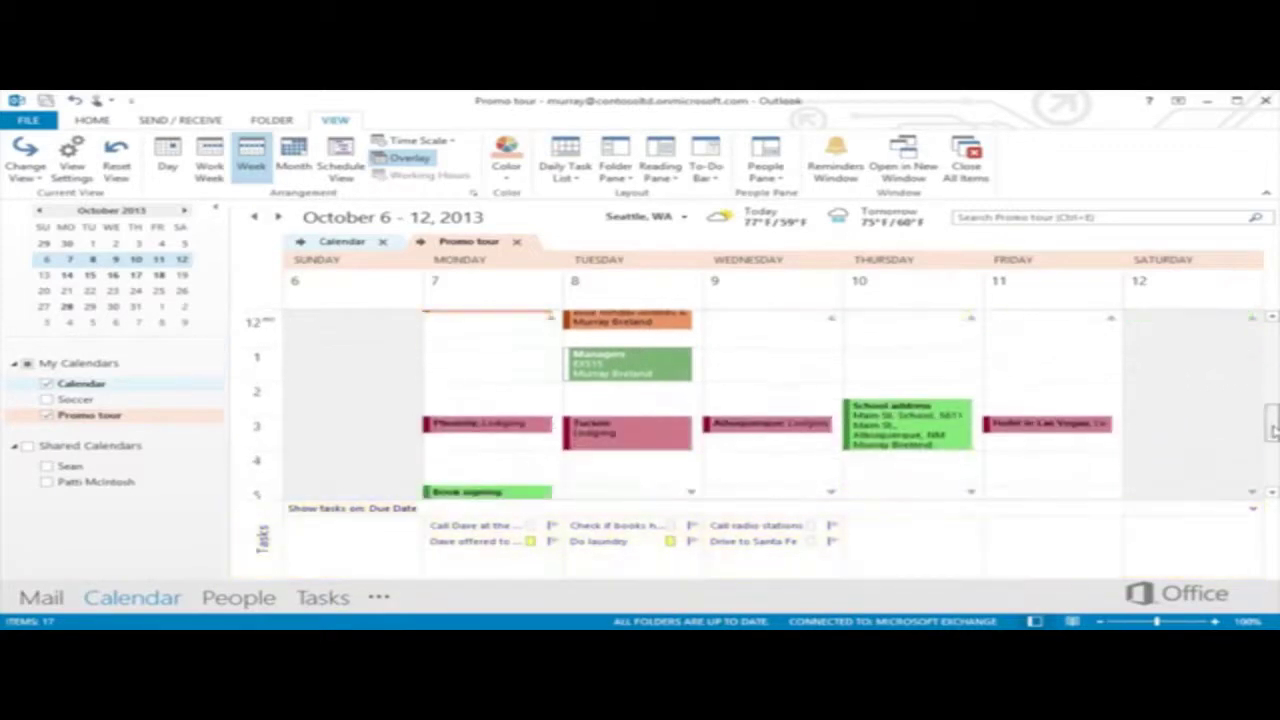
left_click_drag(1272, 428, 1272, 455)
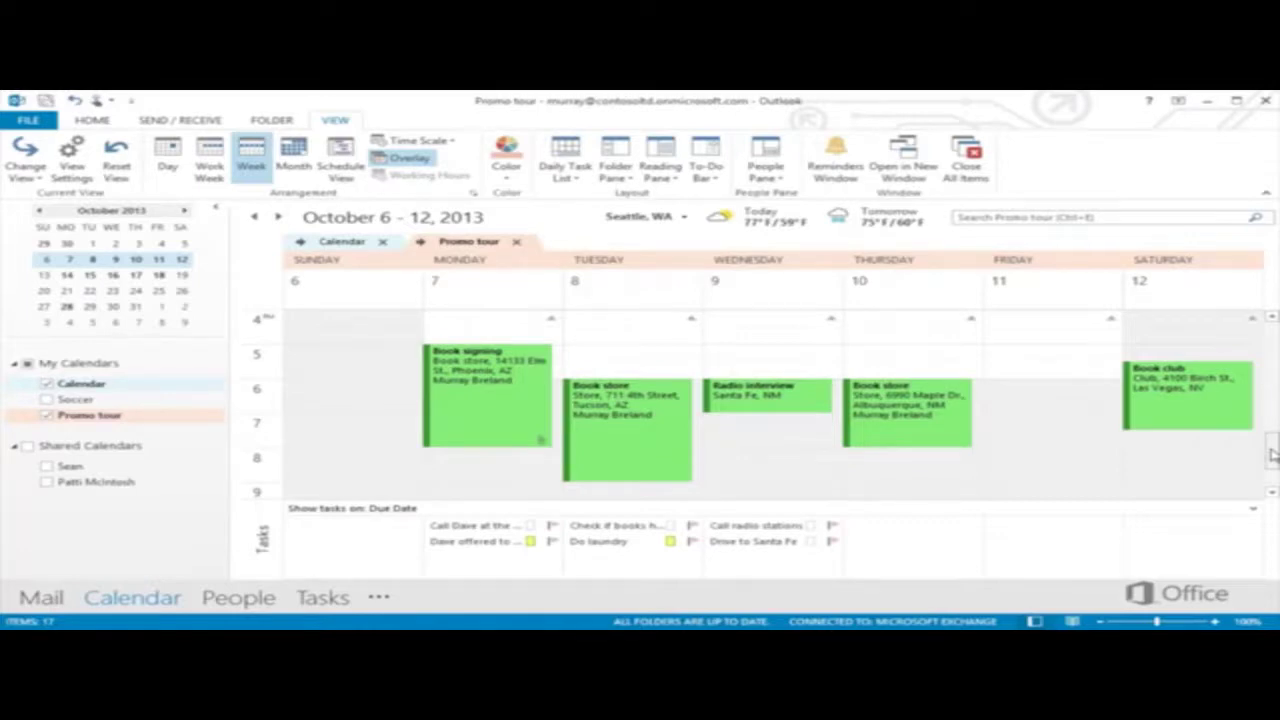
Add a Thursday task 'Call bookstore when arriving'
left_click(903, 529)
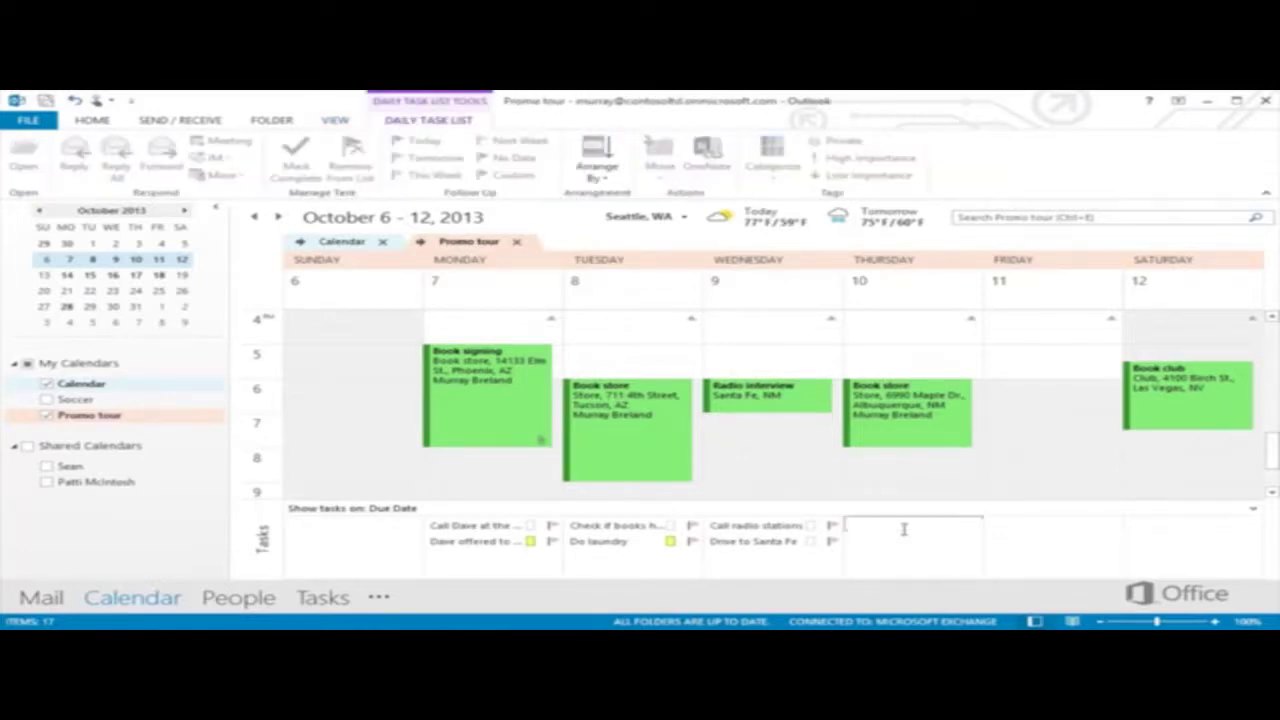
type("Call bookstore when arriving")
key("Return")
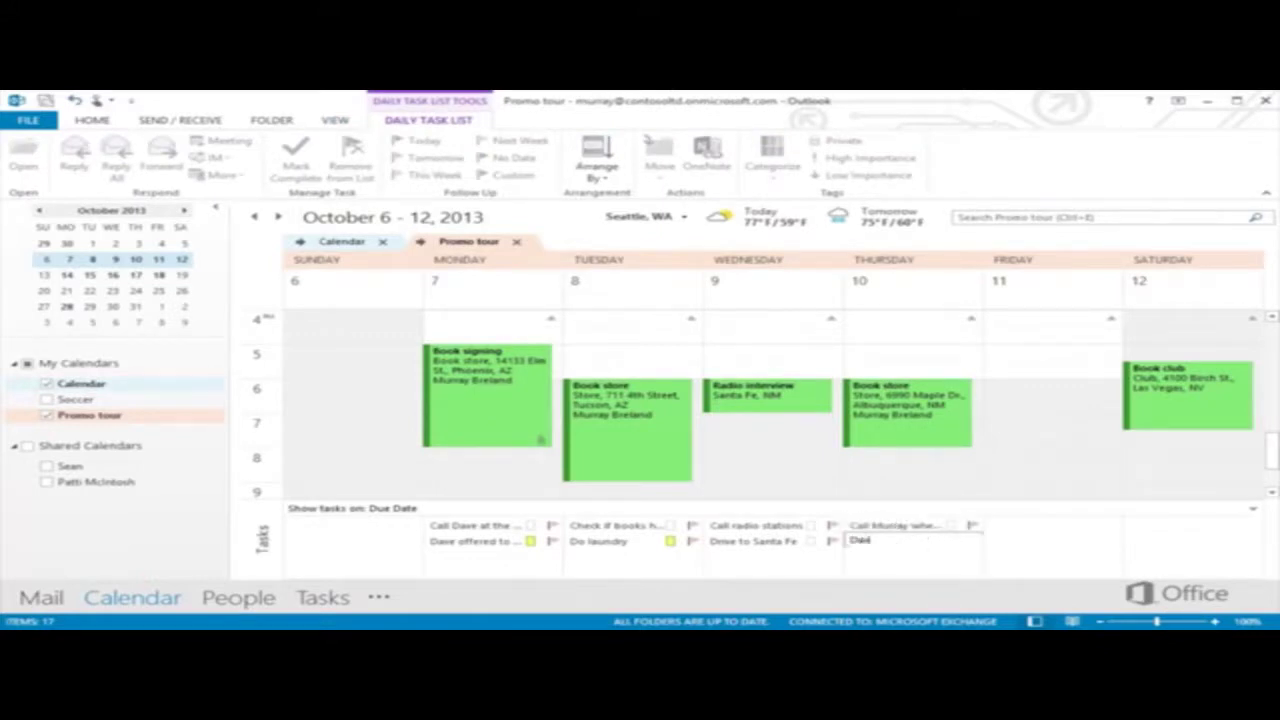
key("Escape")
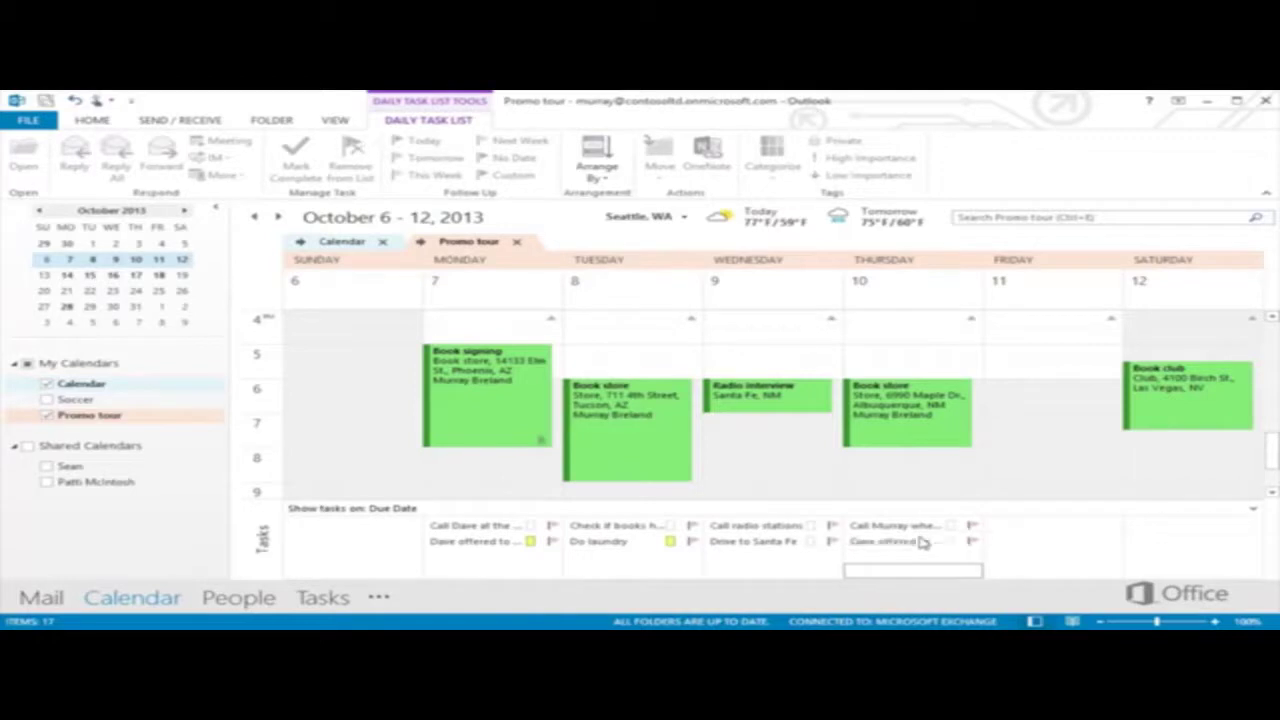
Drag Drive to Santa Fe onto Wednesday afternoon and extend it to about 5 PM
left_click(785, 550)
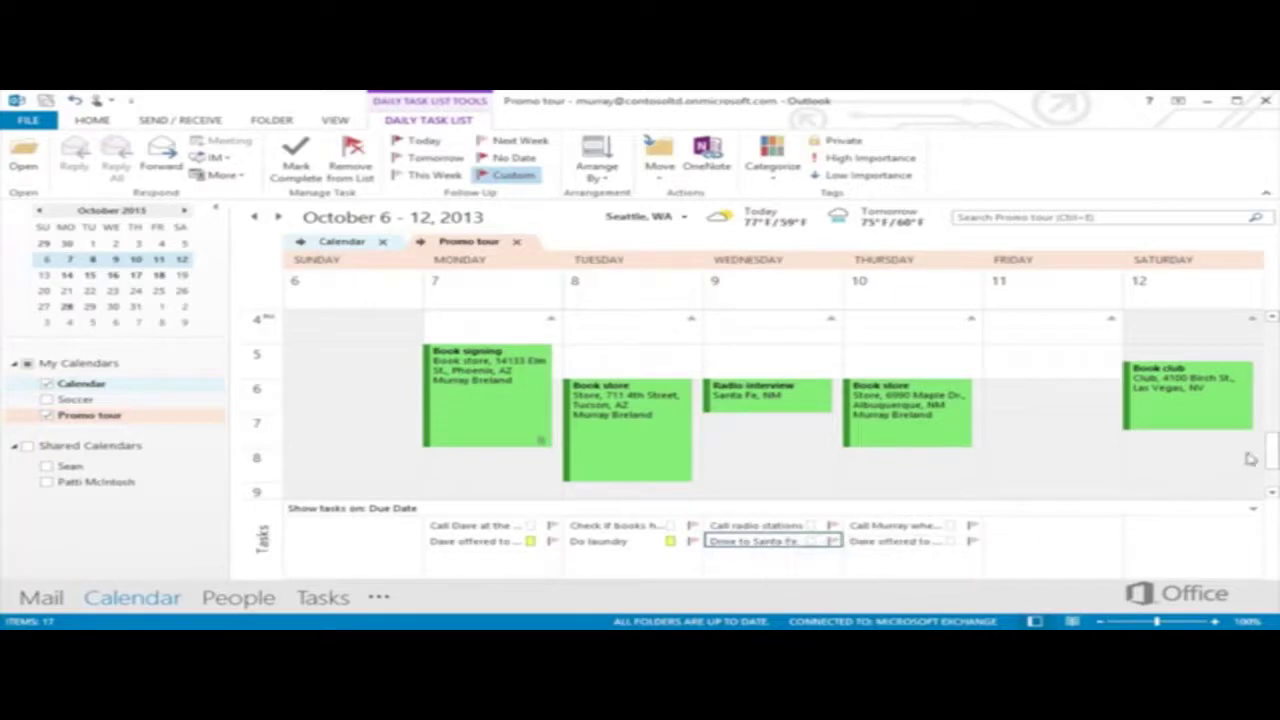
scroll(1272, 432, "up", 3)
scroll(1272, 432, "up", 3)
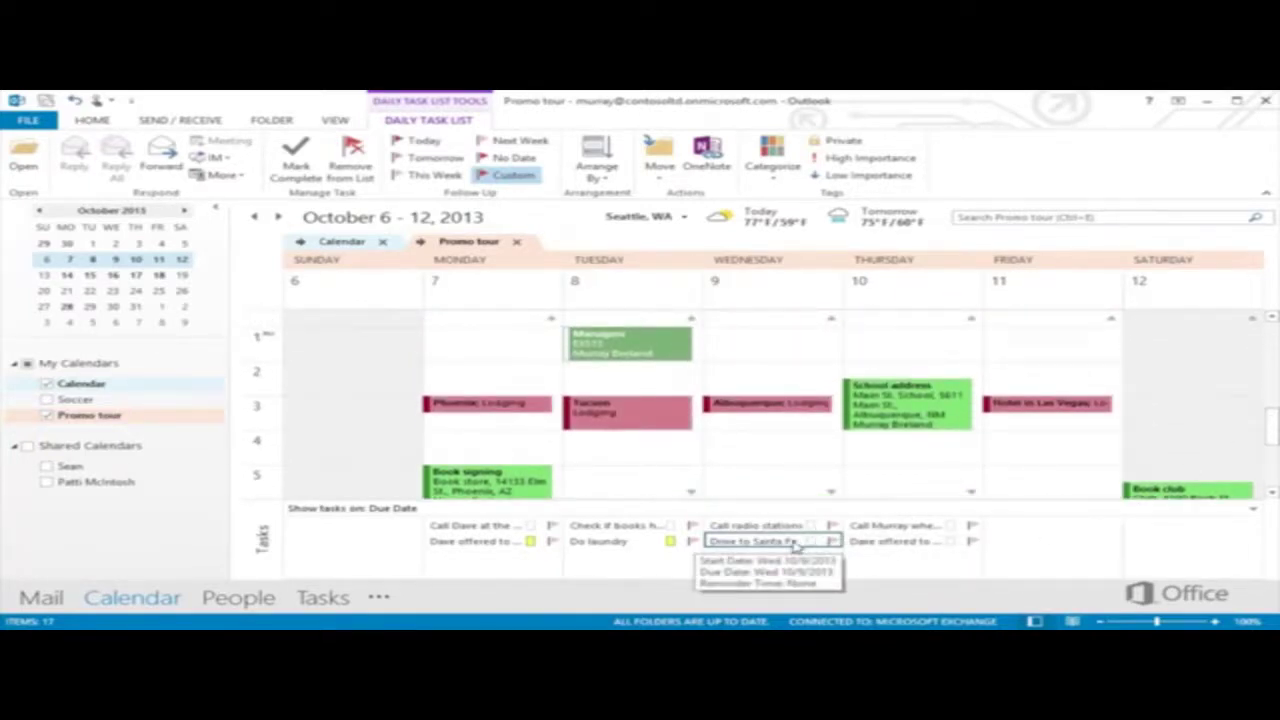
left_click_drag(795, 543, 779, 436)
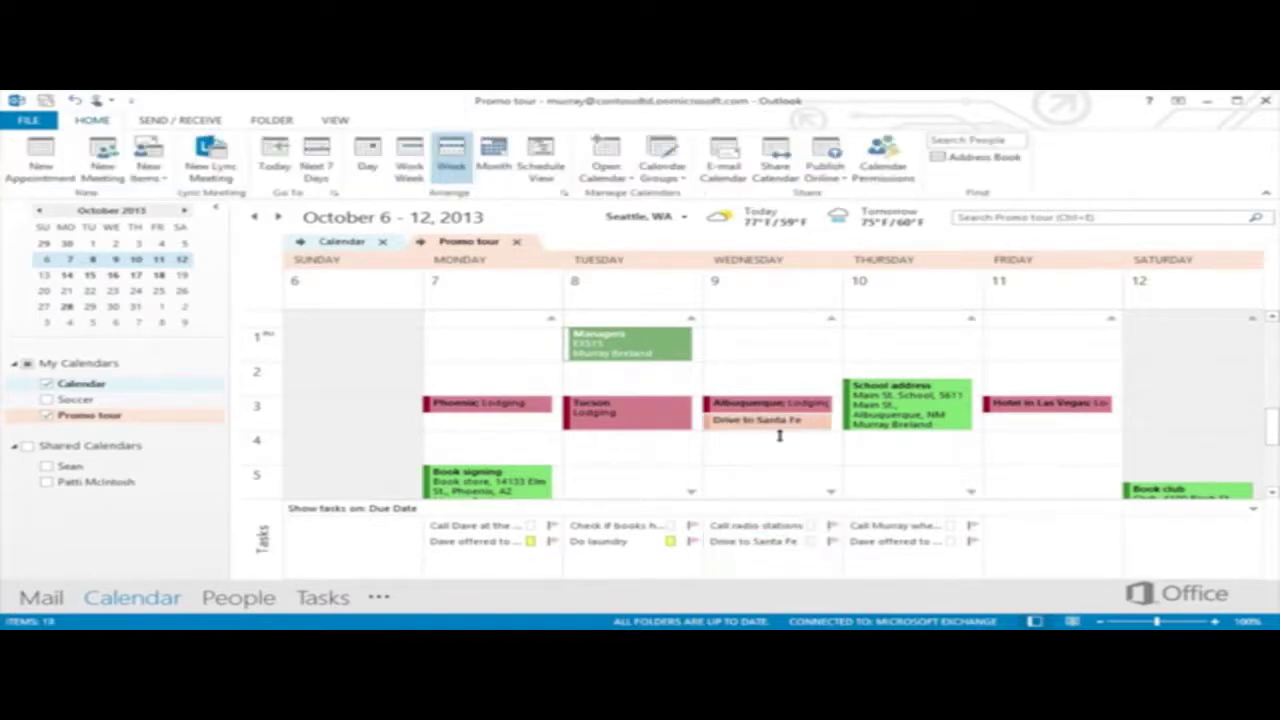
left_click_drag(779, 432, 770, 465)
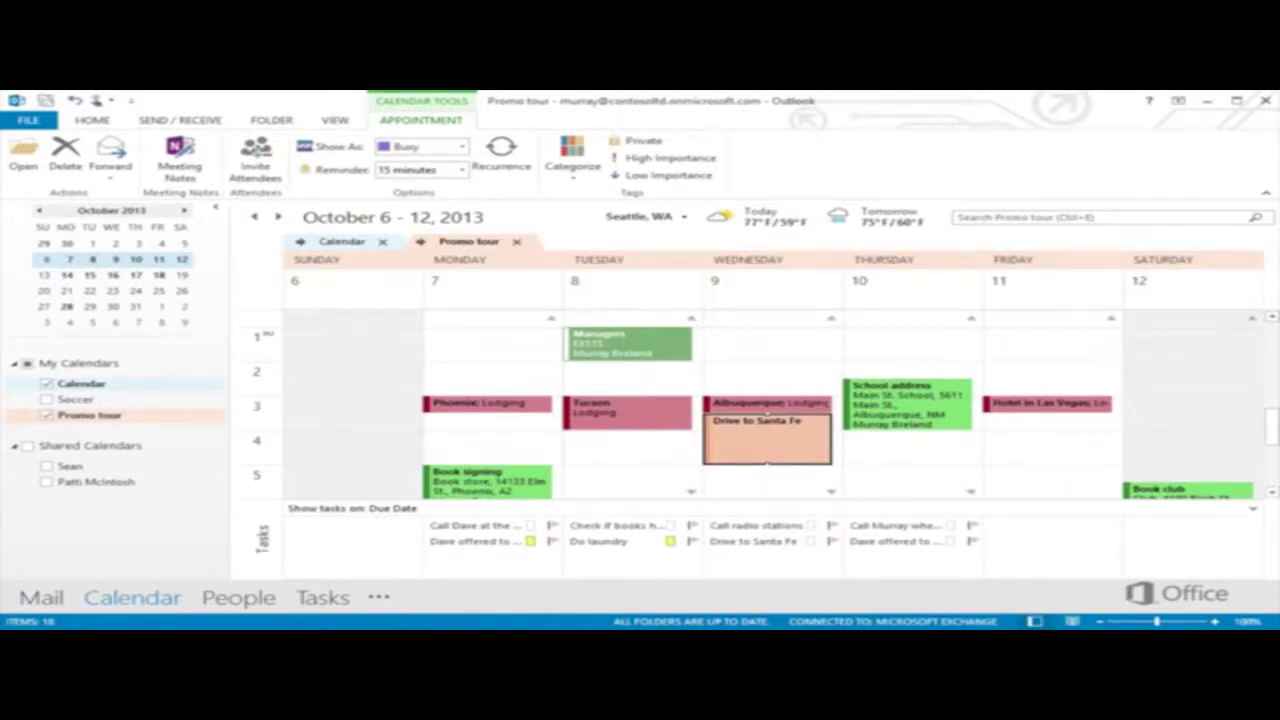
Open the Check if books have arrived task and set it to 50% complete
double_click(645, 526)
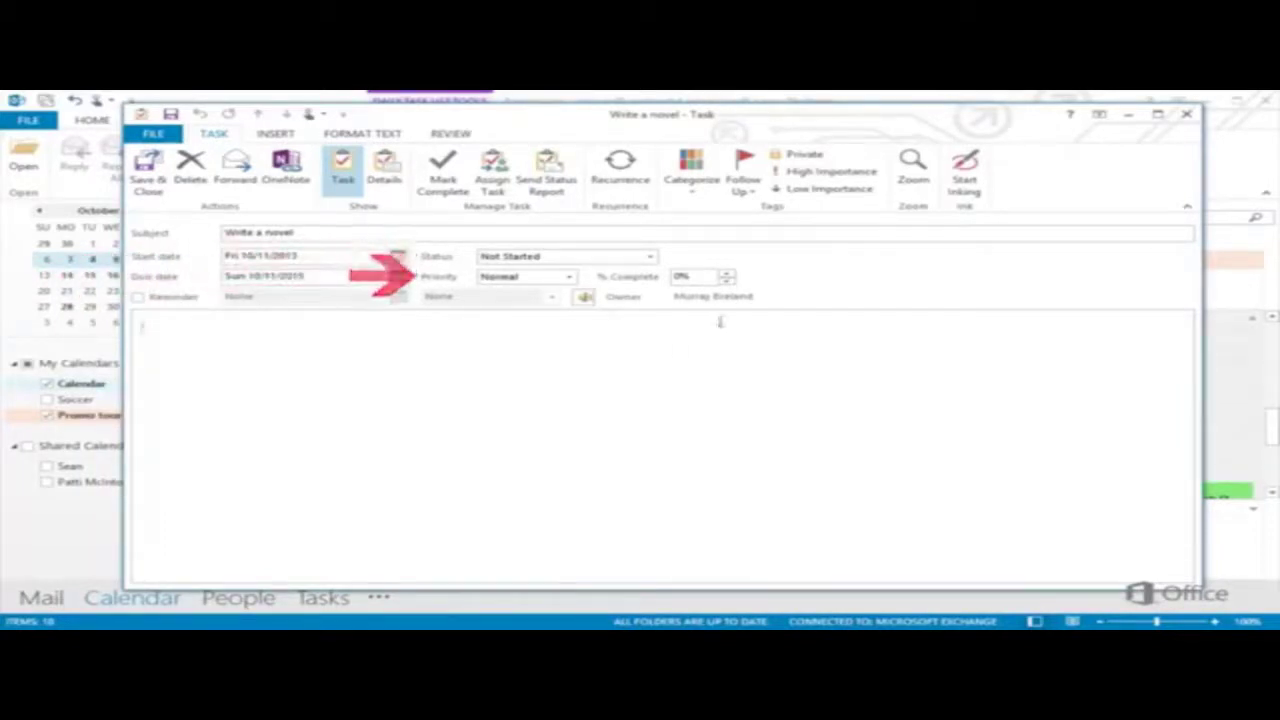
left_click(727, 272)
left_click(728, 273)
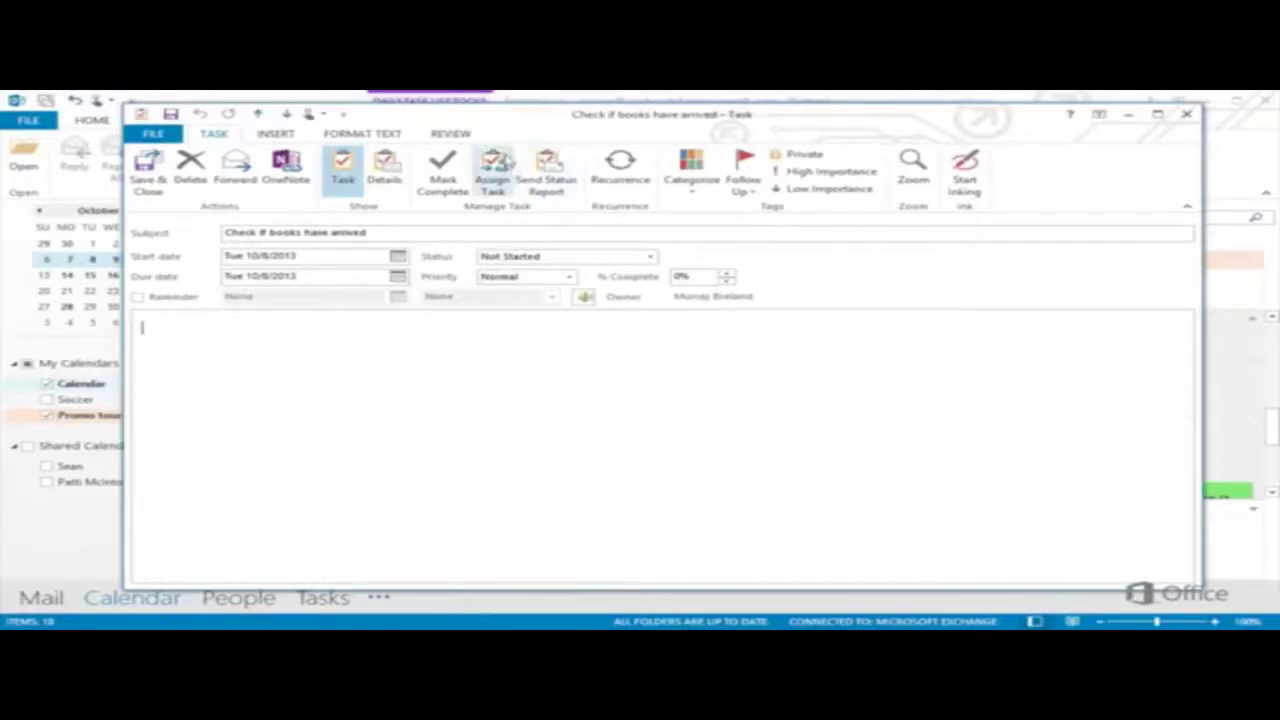
Assign the task to a colleague with a note to do it on arrival, and send it
left_click(500, 163)
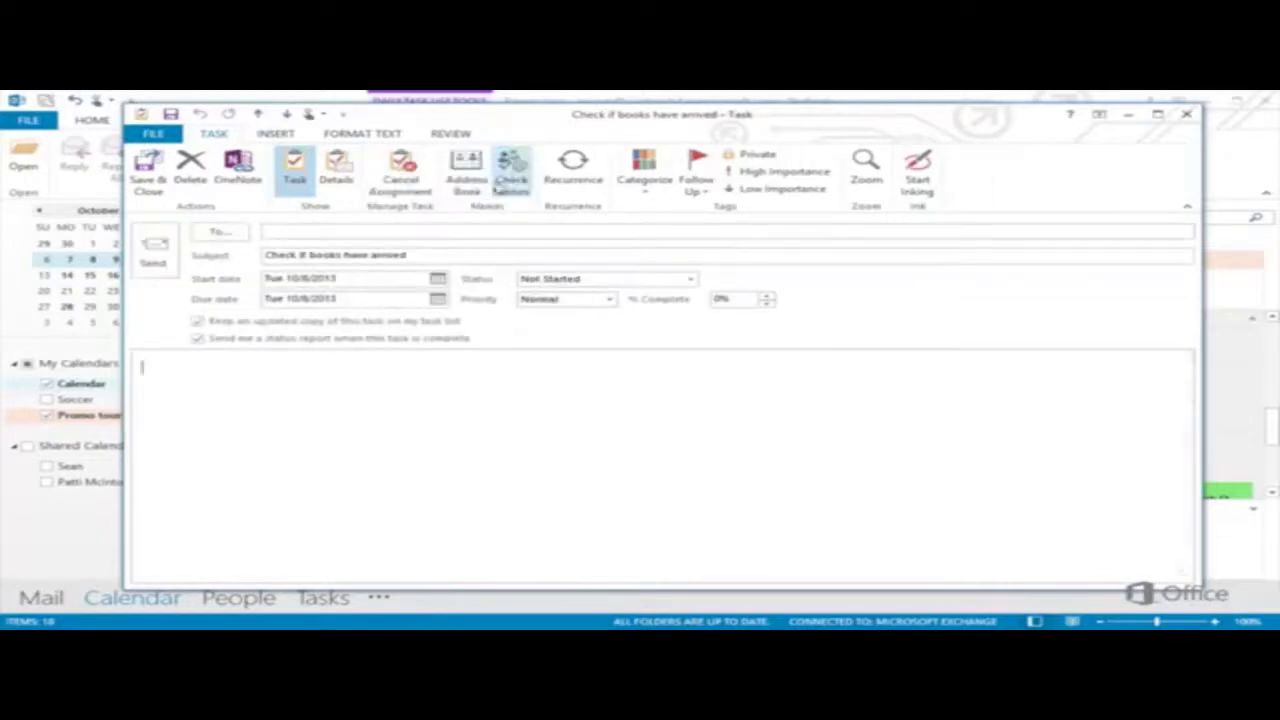
type("les")
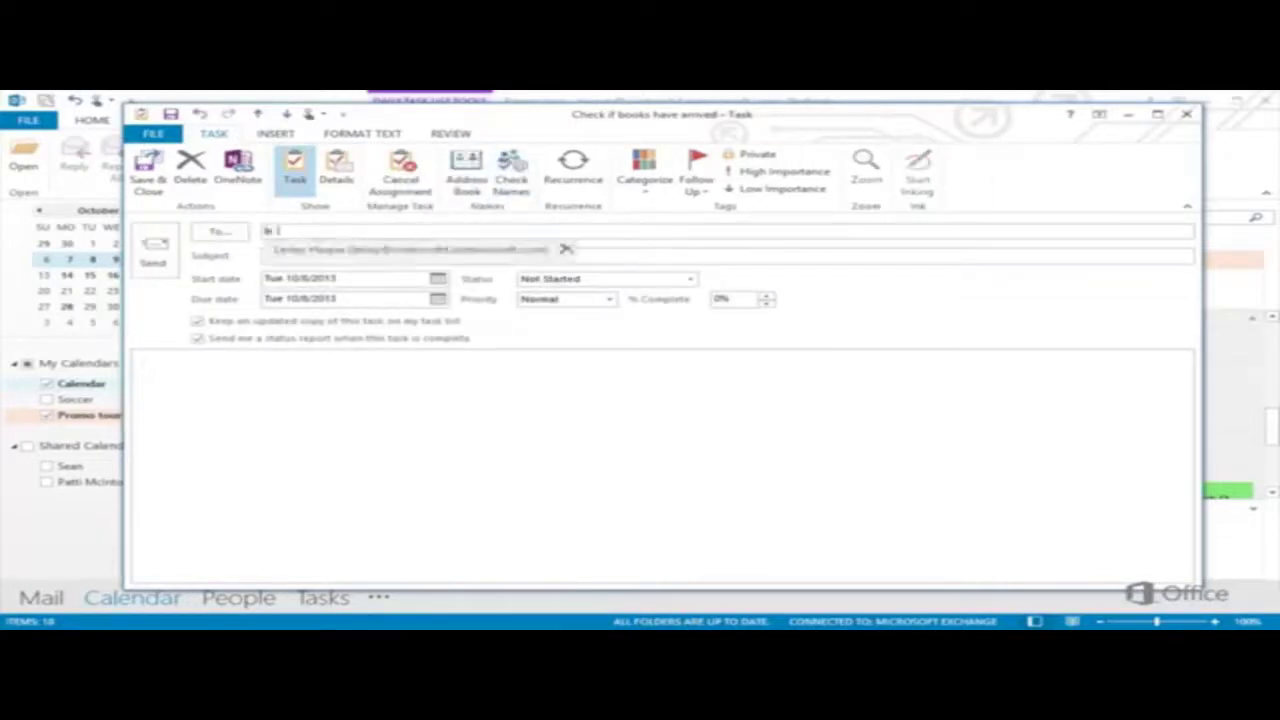
key("Return")
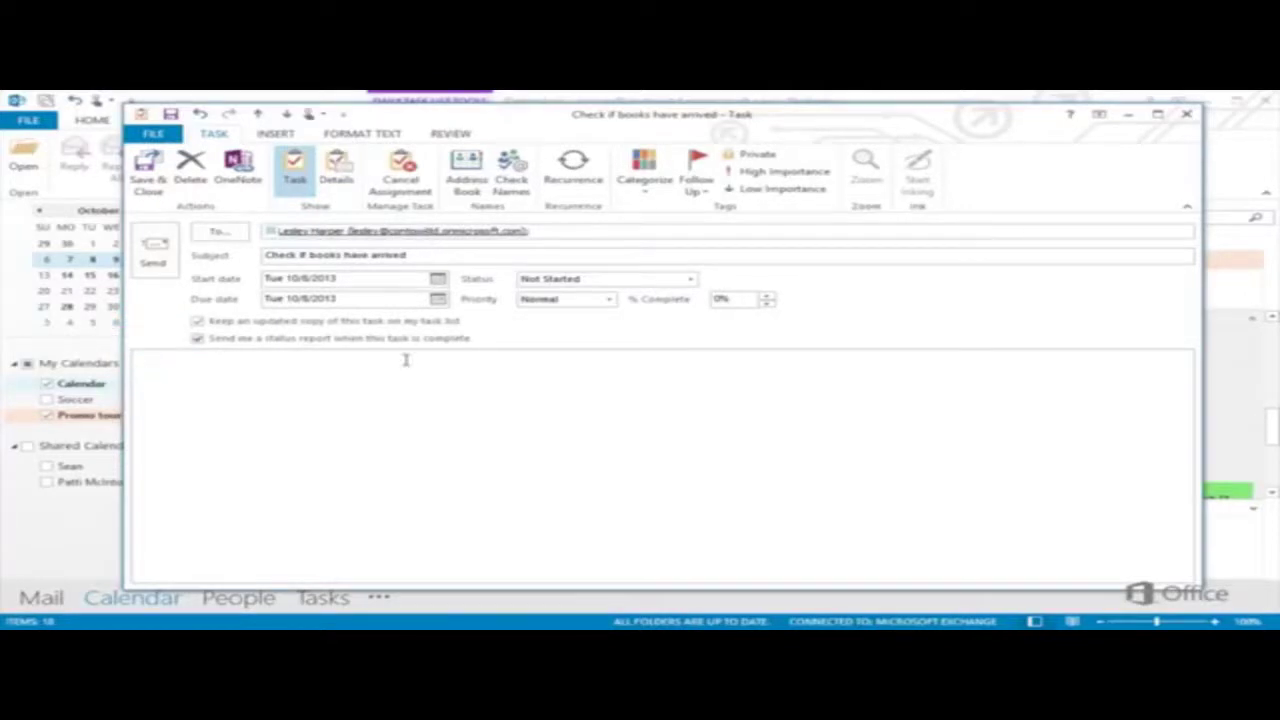
left_click(274, 376)
type("Lesley, please do this when we arrive. Thanks, Murray")
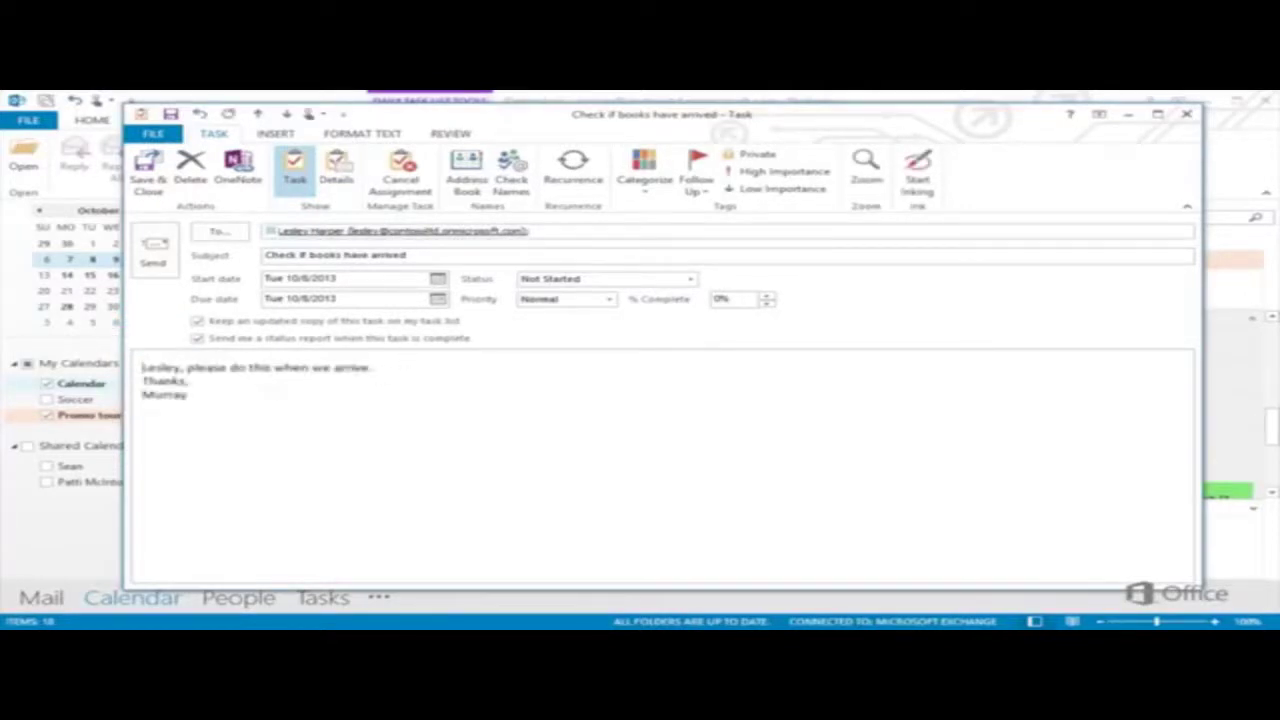
left_click(155, 250)
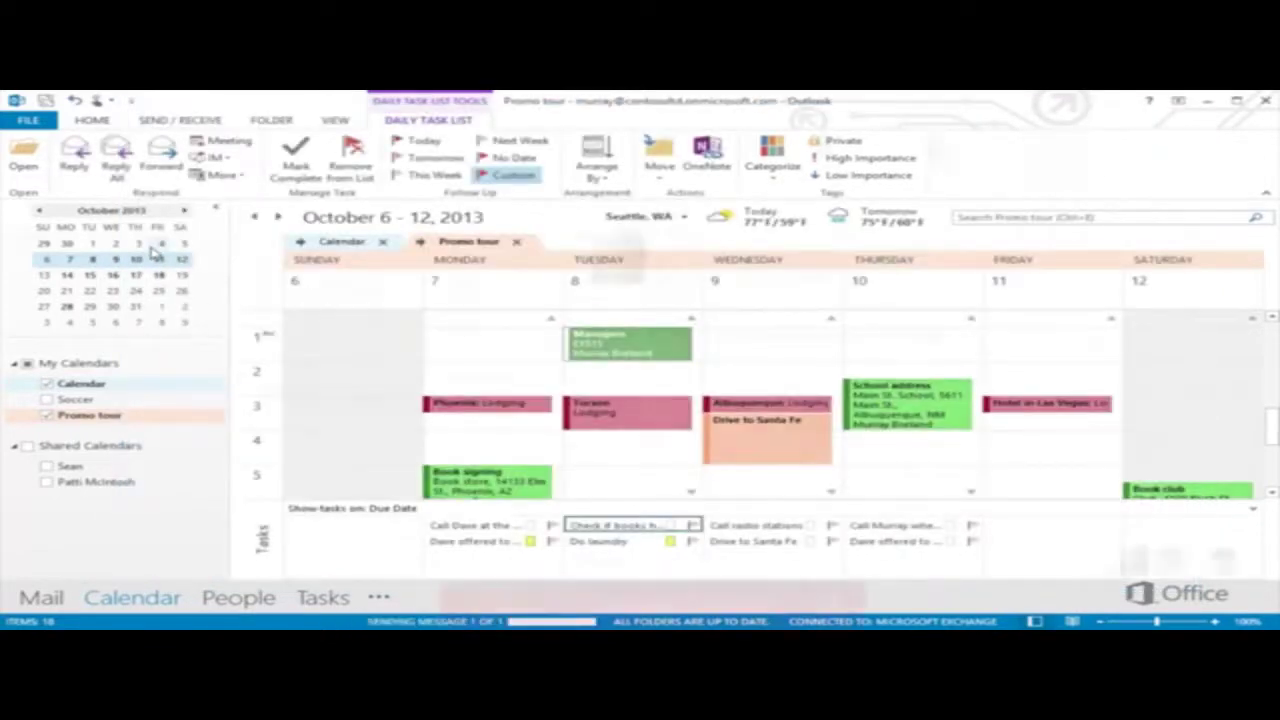
Accept the Check if books have arrived task request and send the response now
left_click(378, 295)
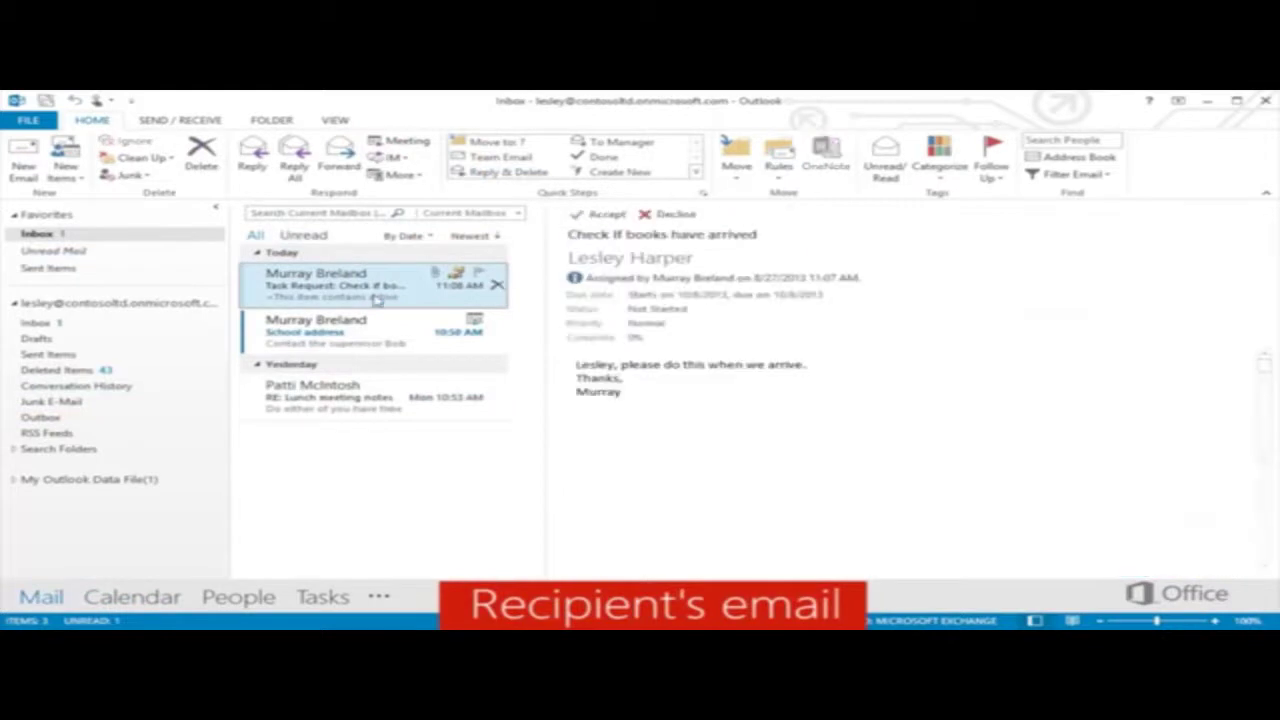
left_click(604, 215)
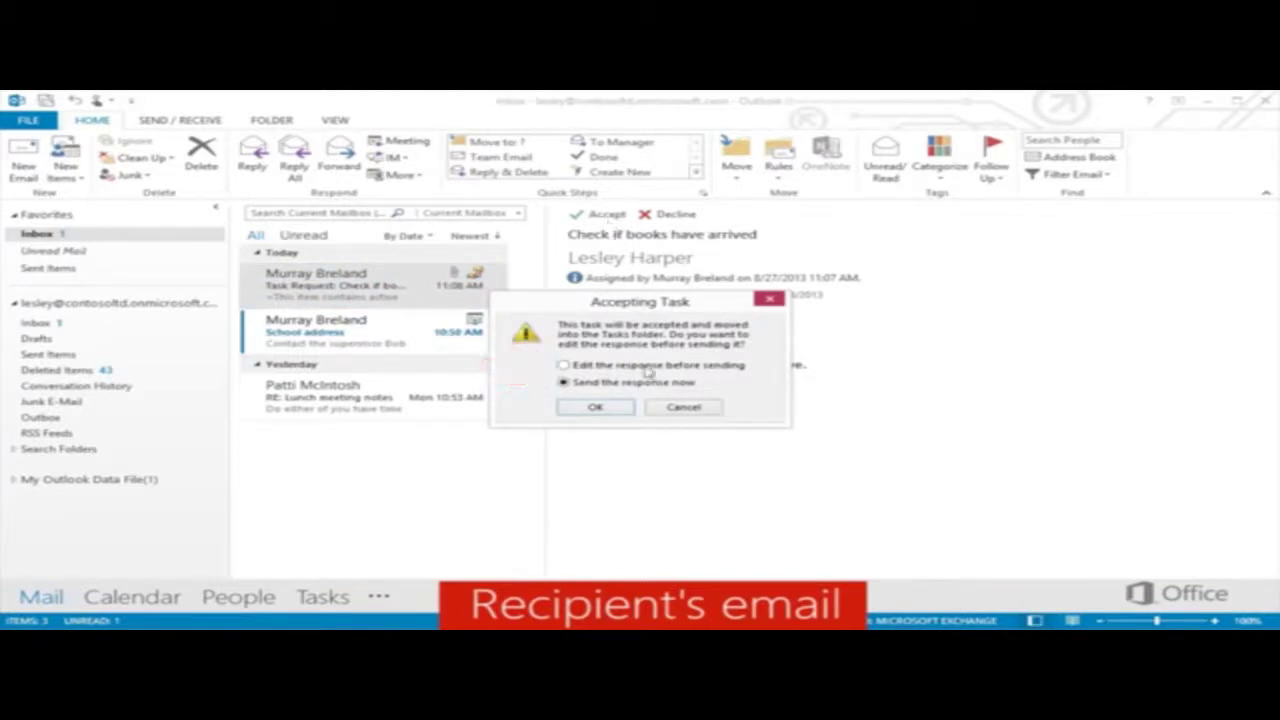
left_click(609, 408)
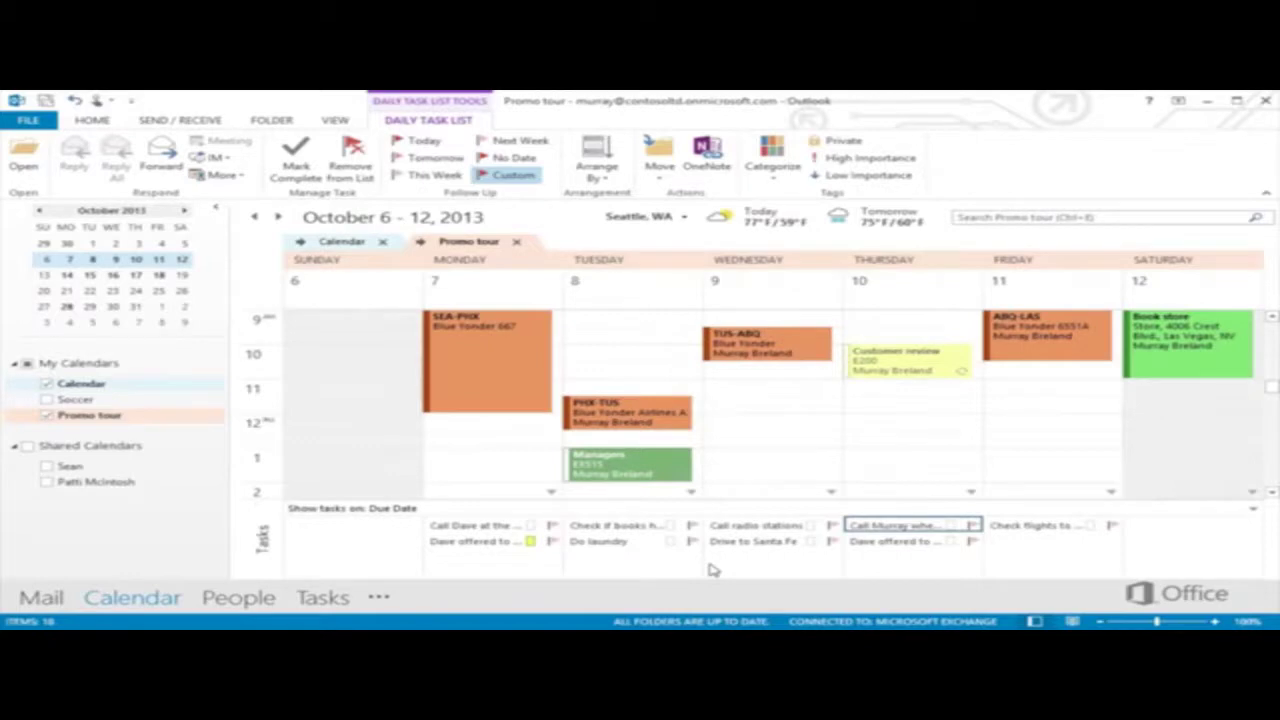
Mark Friday's Check flights task complete and open the full To-Do List
left_click(1115, 527)
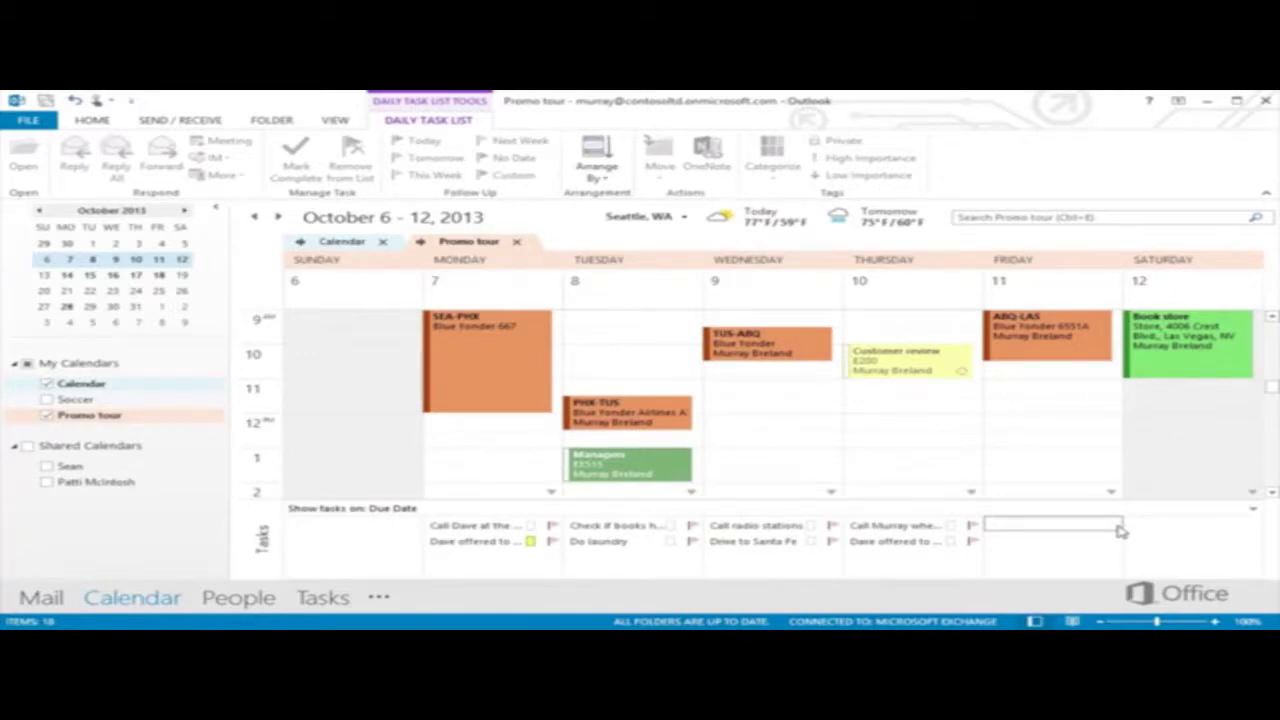
left_click(318, 597)
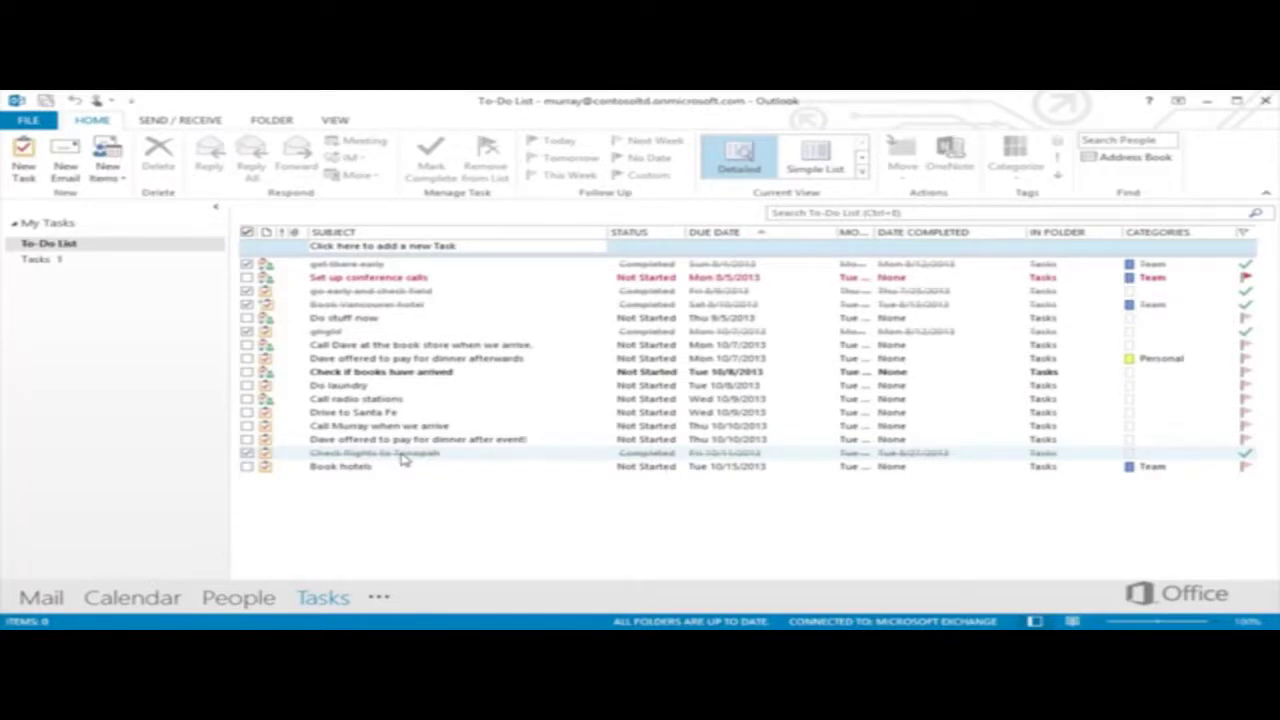
Start a new To-Do List folder named 'Promo tour tasks', then cancel without creating it
right_click(91, 247)
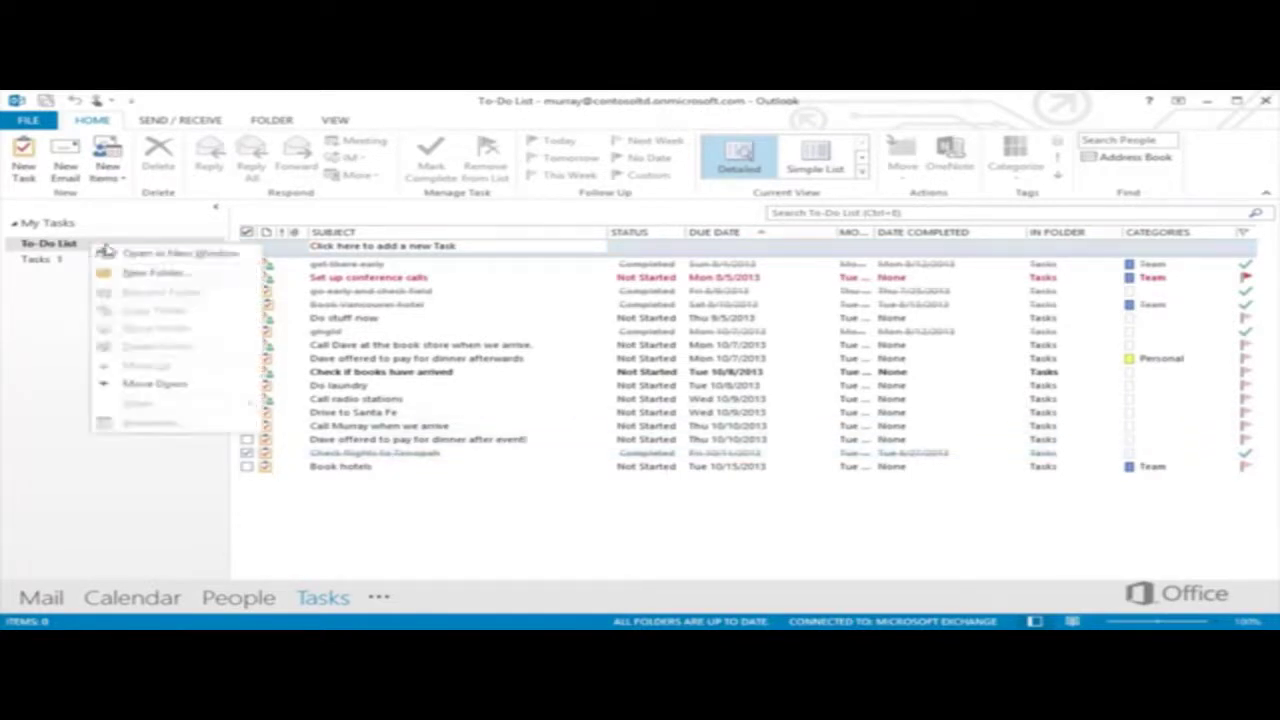
left_click(133, 274)
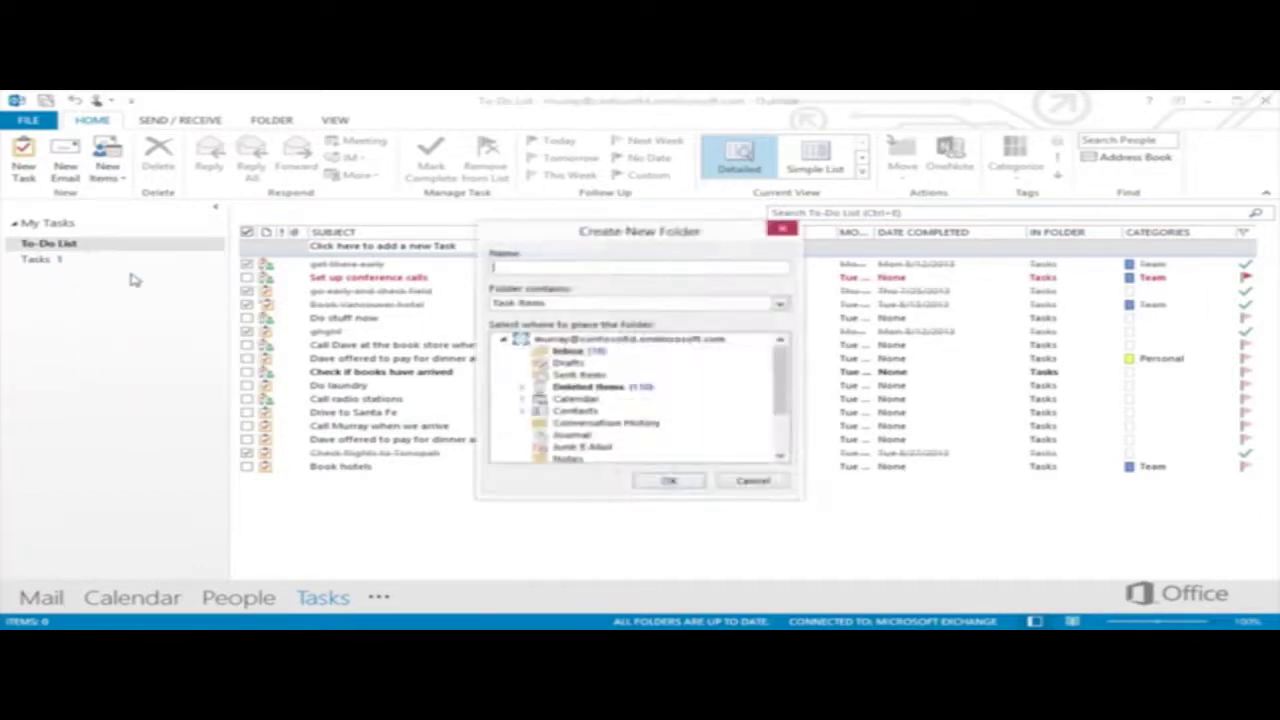
type("Promo tour tasks")
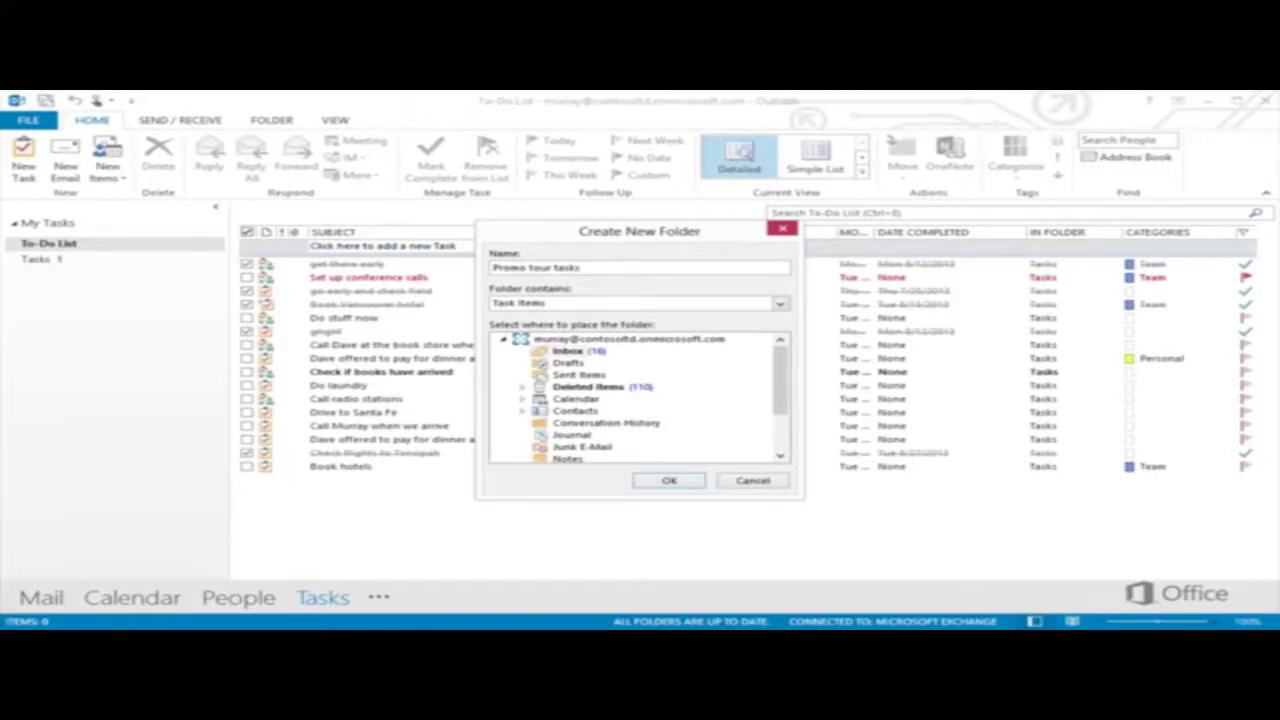
left_click(748, 483)
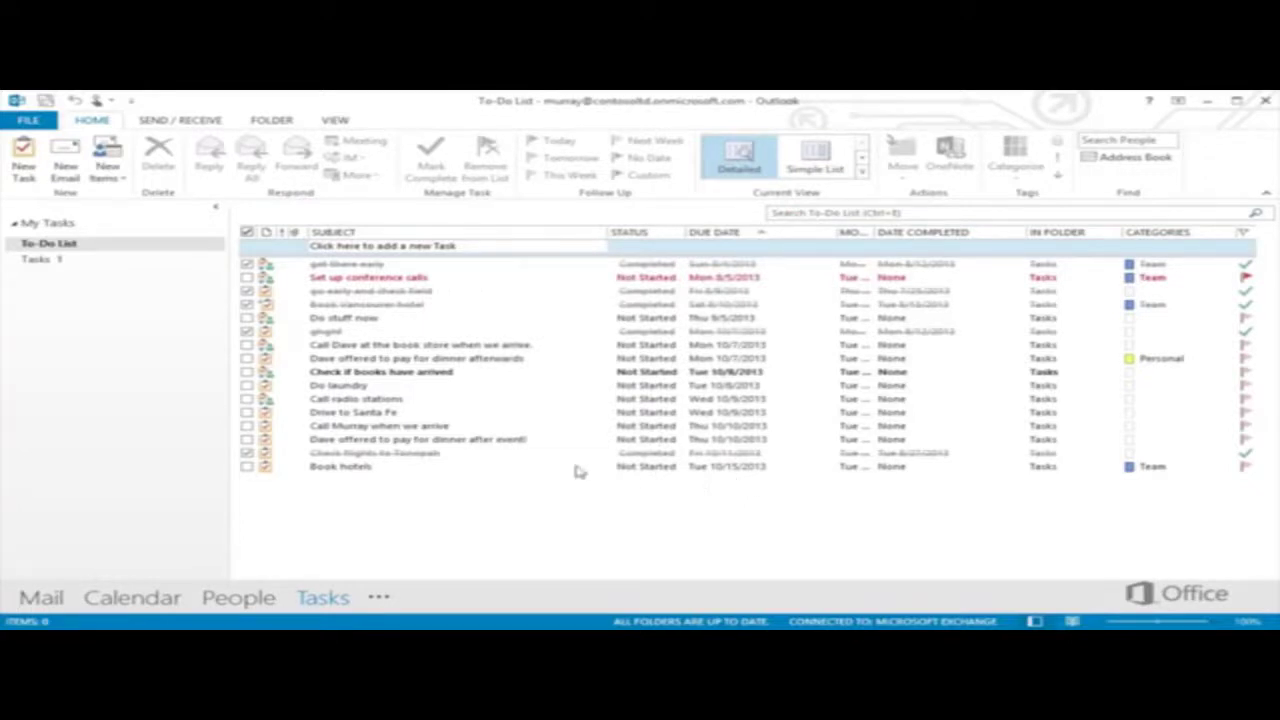
Give the Do laundry task the yellow Personal category
left_click(364, 387)
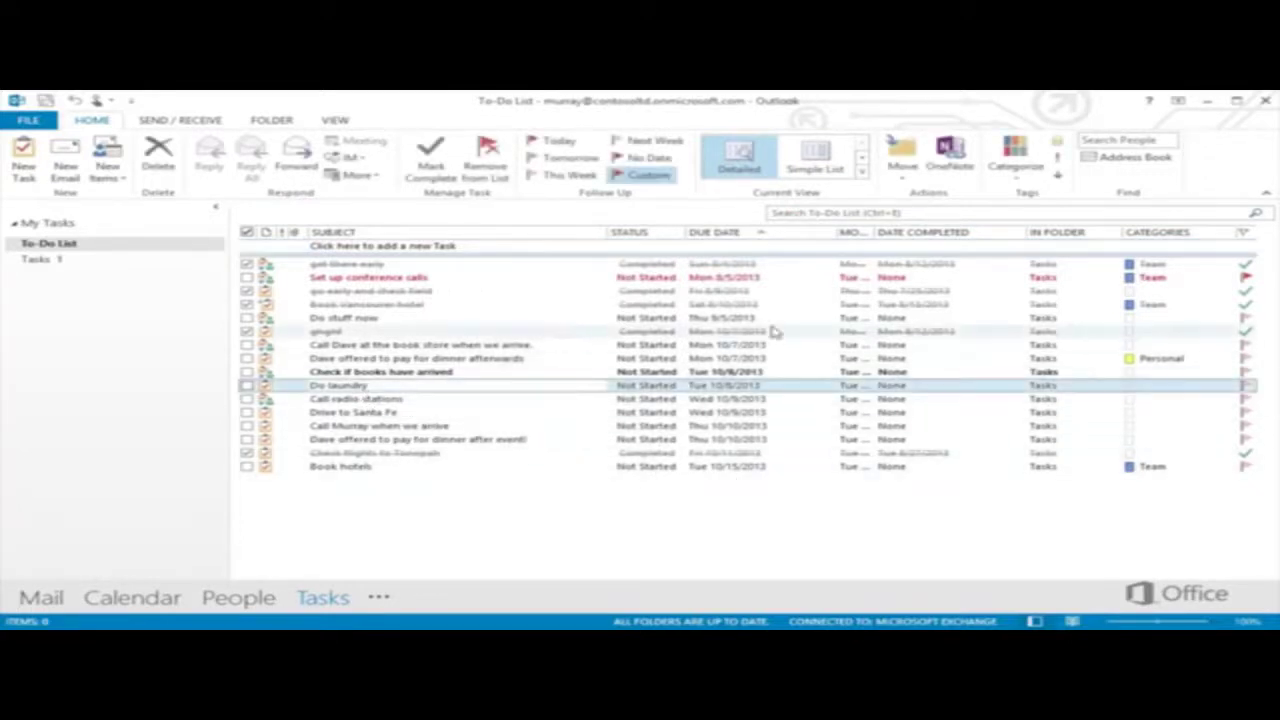
left_click(1015, 160)
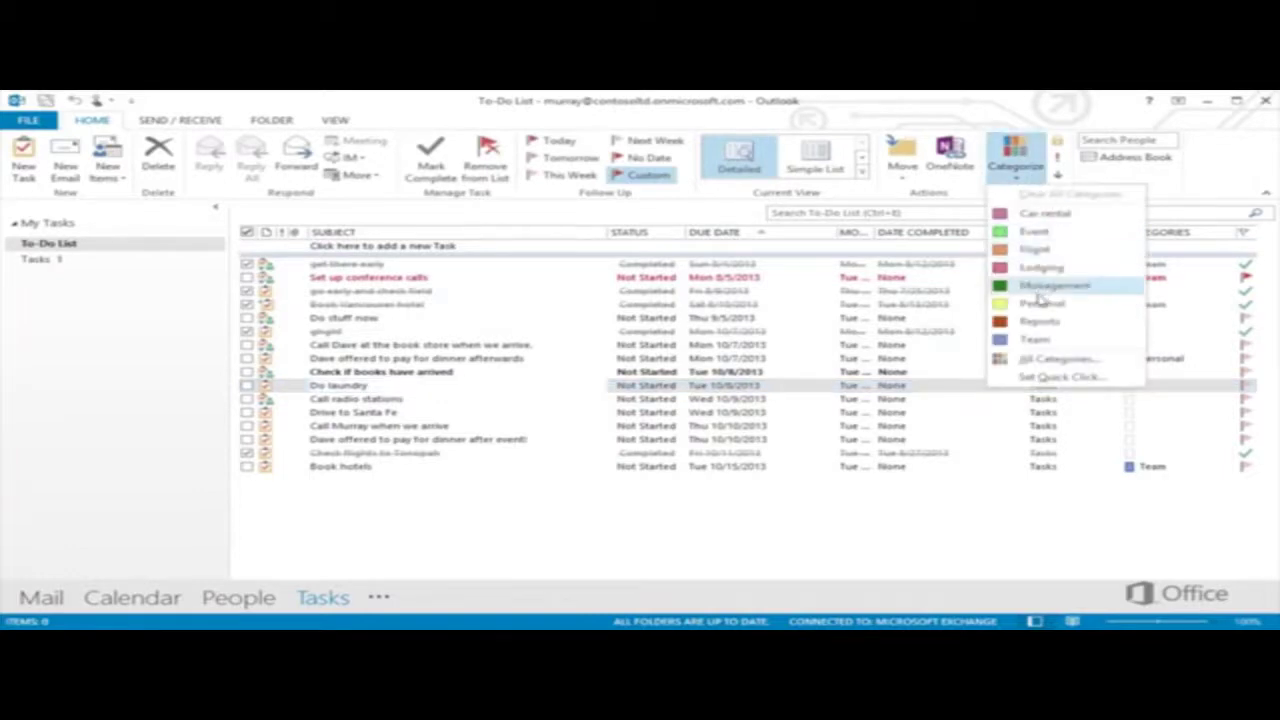
left_click(1042, 303)
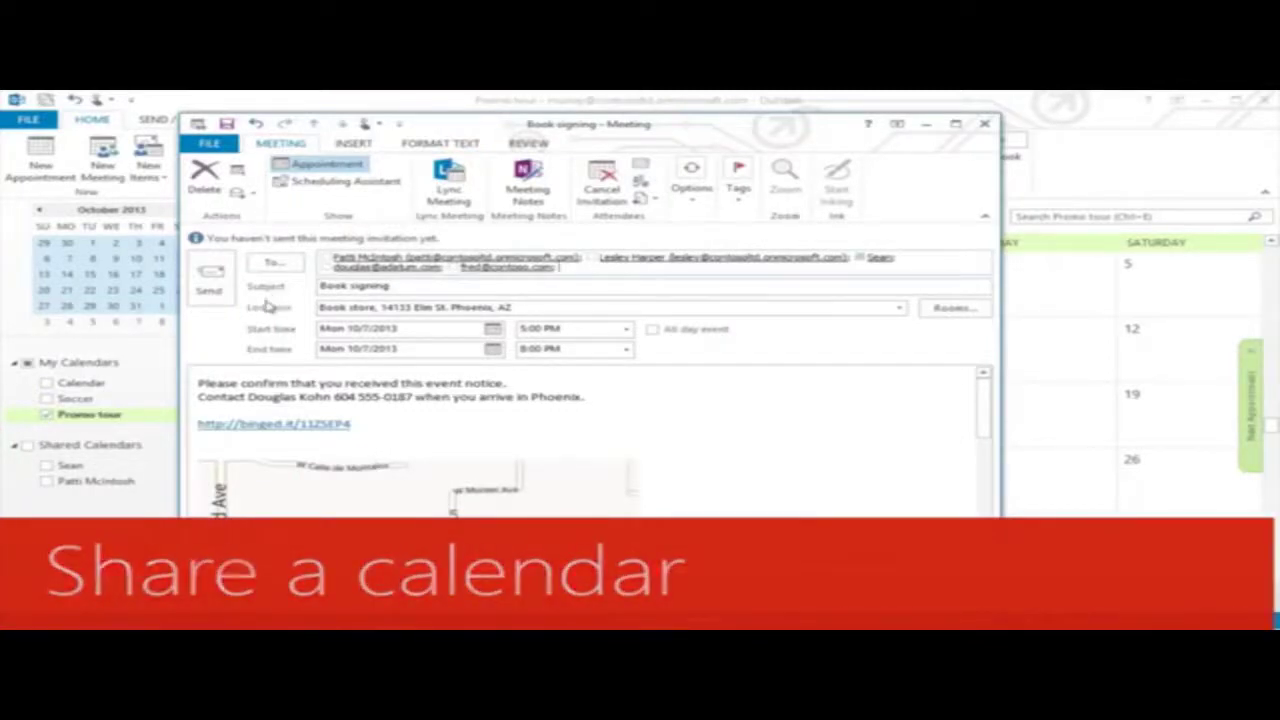
Send the Book signing invitation and set up a whole-calendar, full-details Promo tour email
left_click(212, 282)
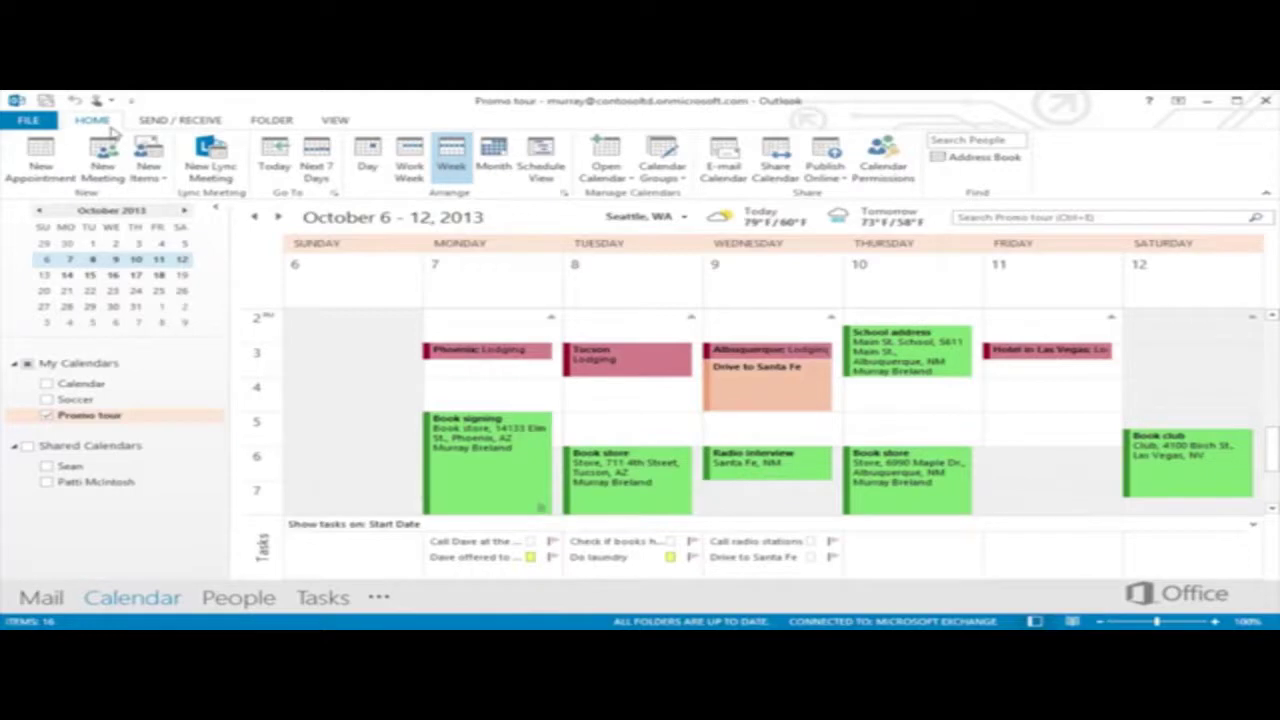
left_click(727, 153)
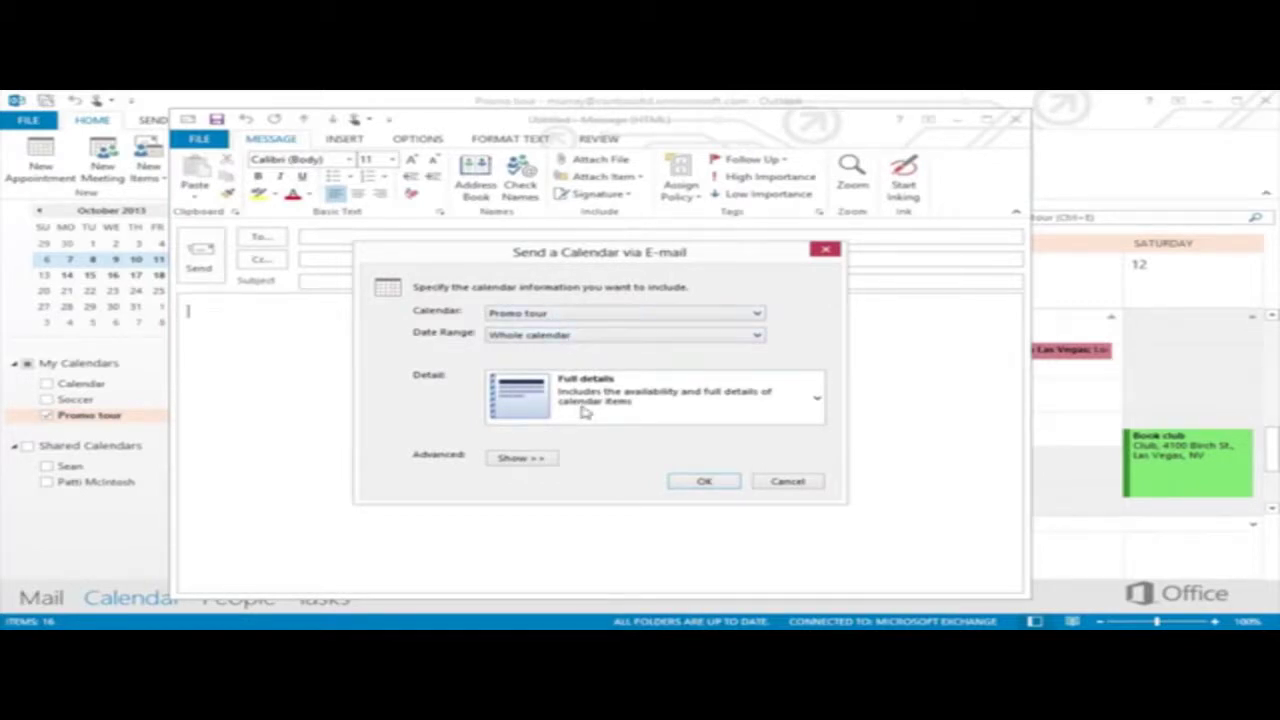
left_click(690, 482)
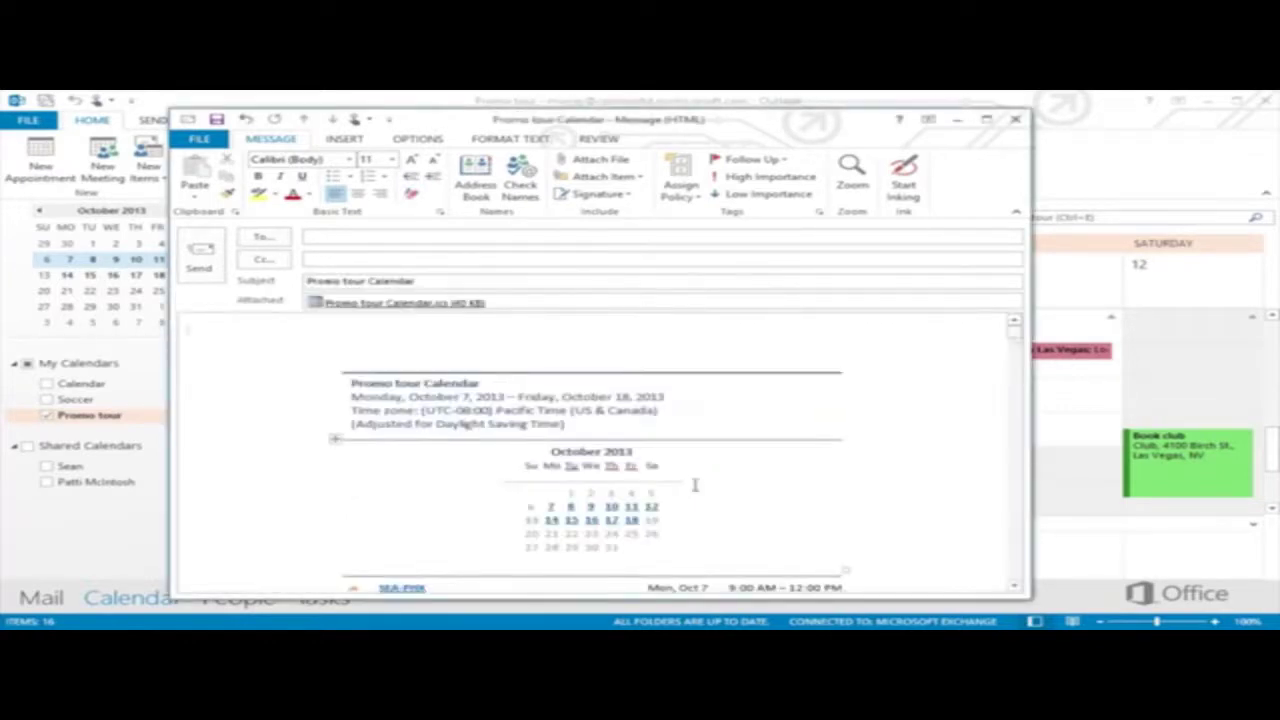
Paste the colleagues' addresses into To and send the calendar email
scroll(1011, 334, "down", 3)
scroll(1011, 334, "down", 2)
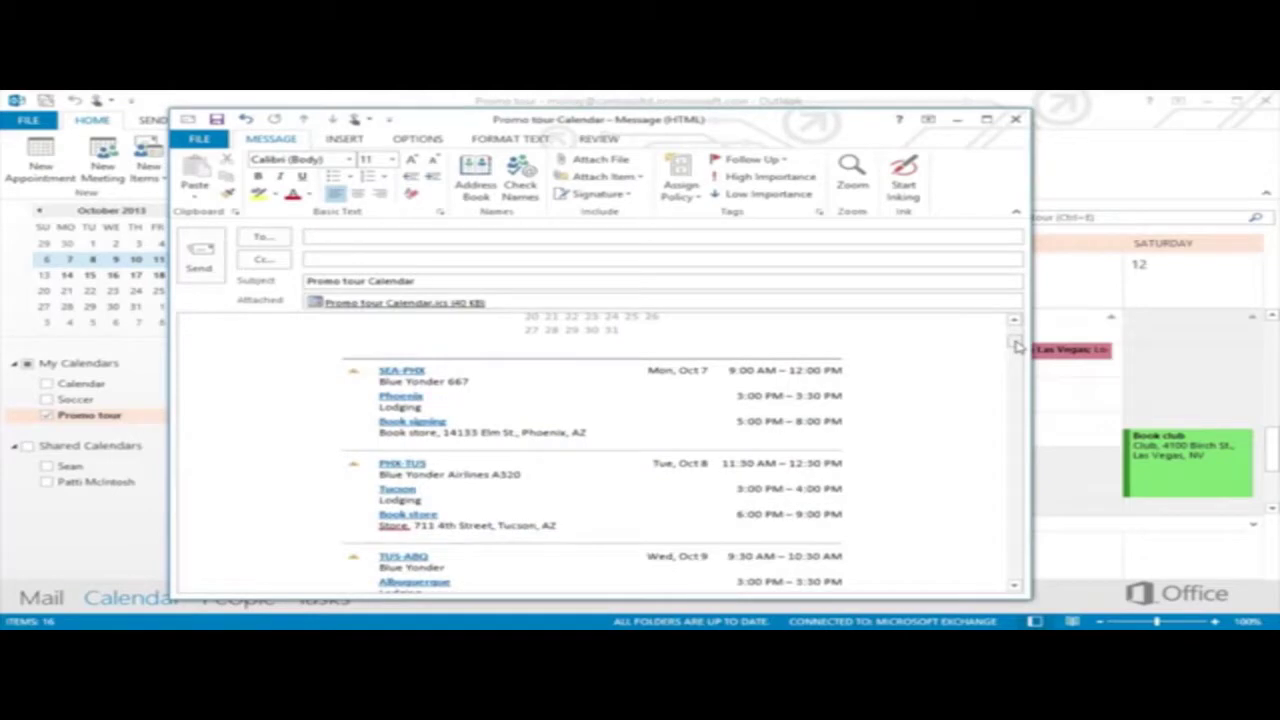
left_click(394, 240)
key("ctrl+v")
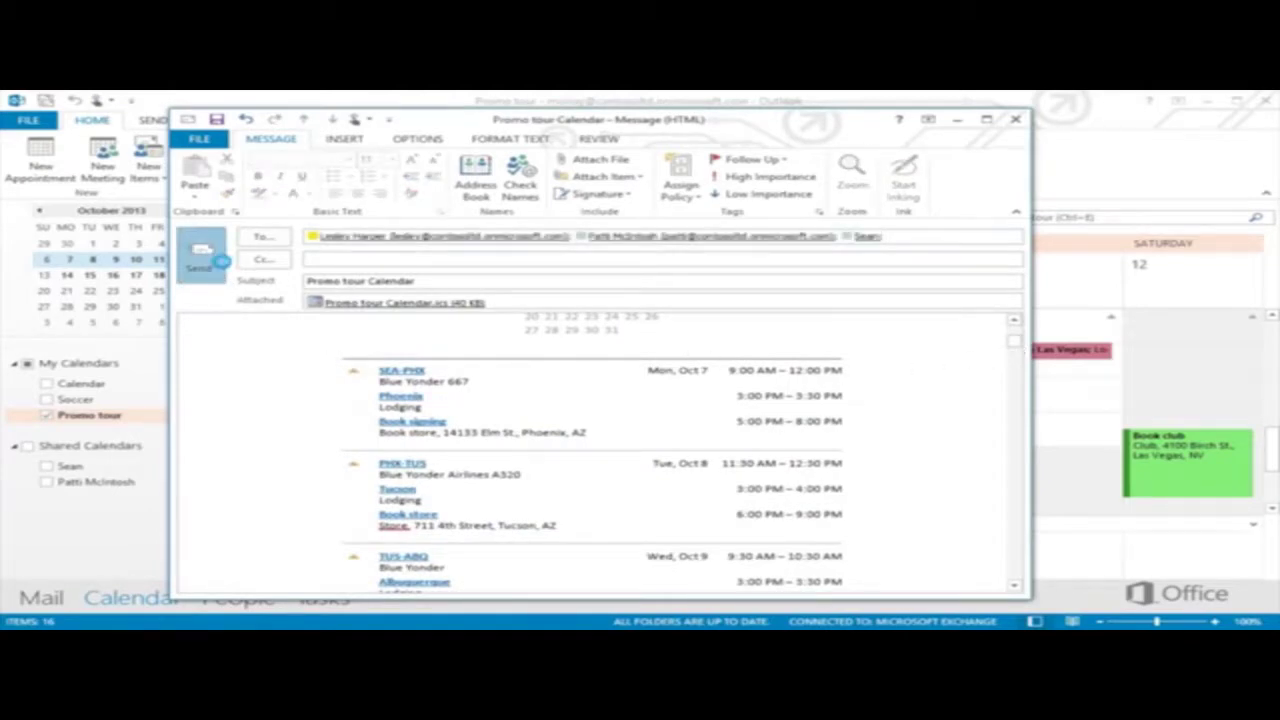
left_click(219, 260)
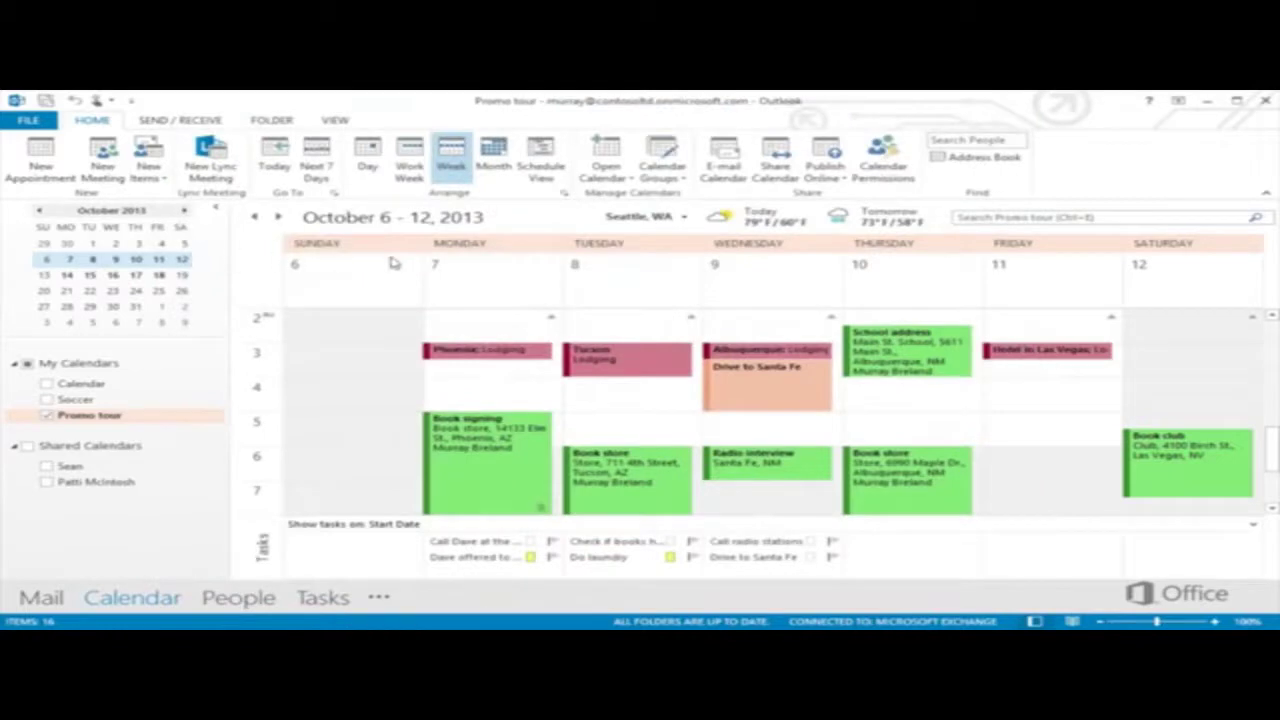
left_click(822, 155)
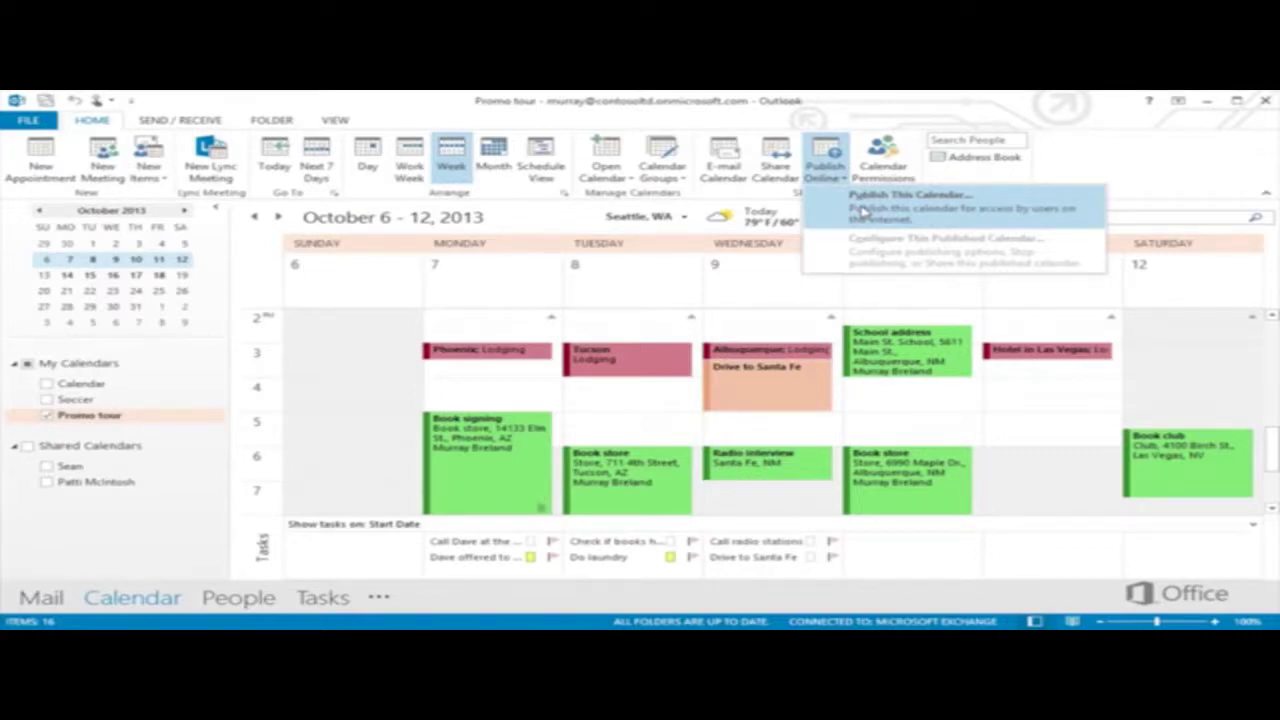
left_click(863, 212)
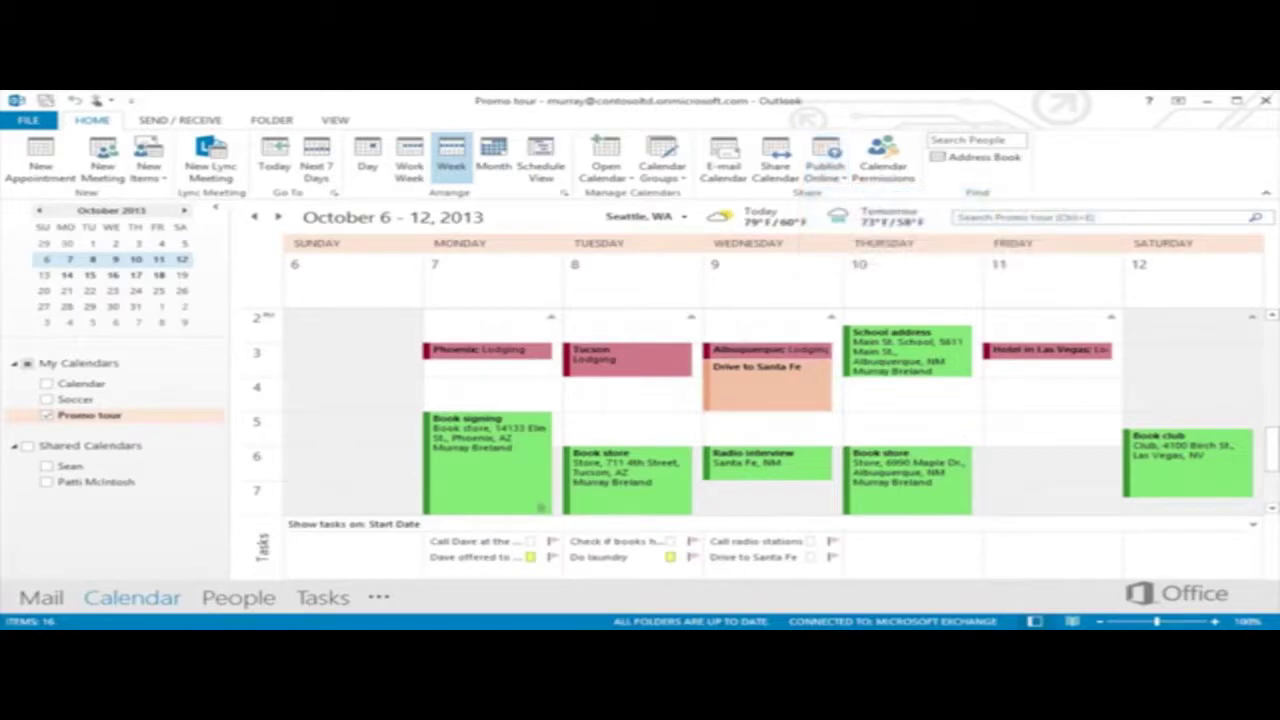
left_click(628, 160)
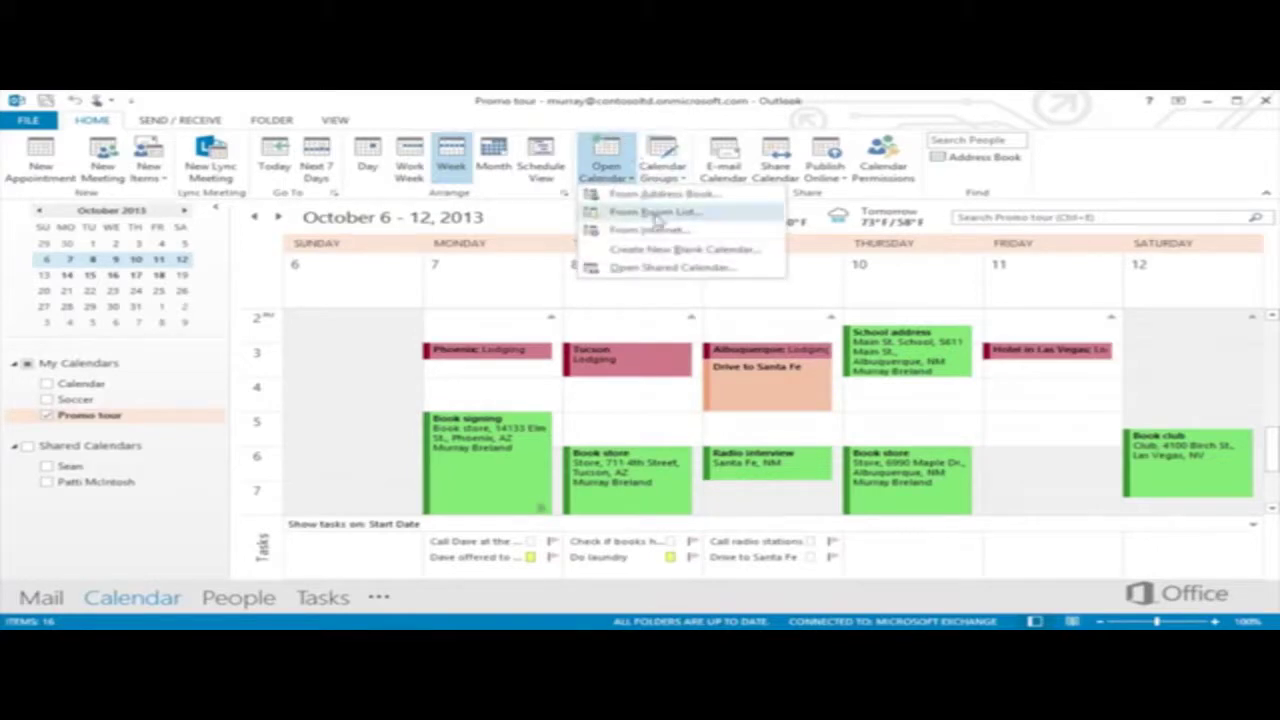
left_click(645, 249)
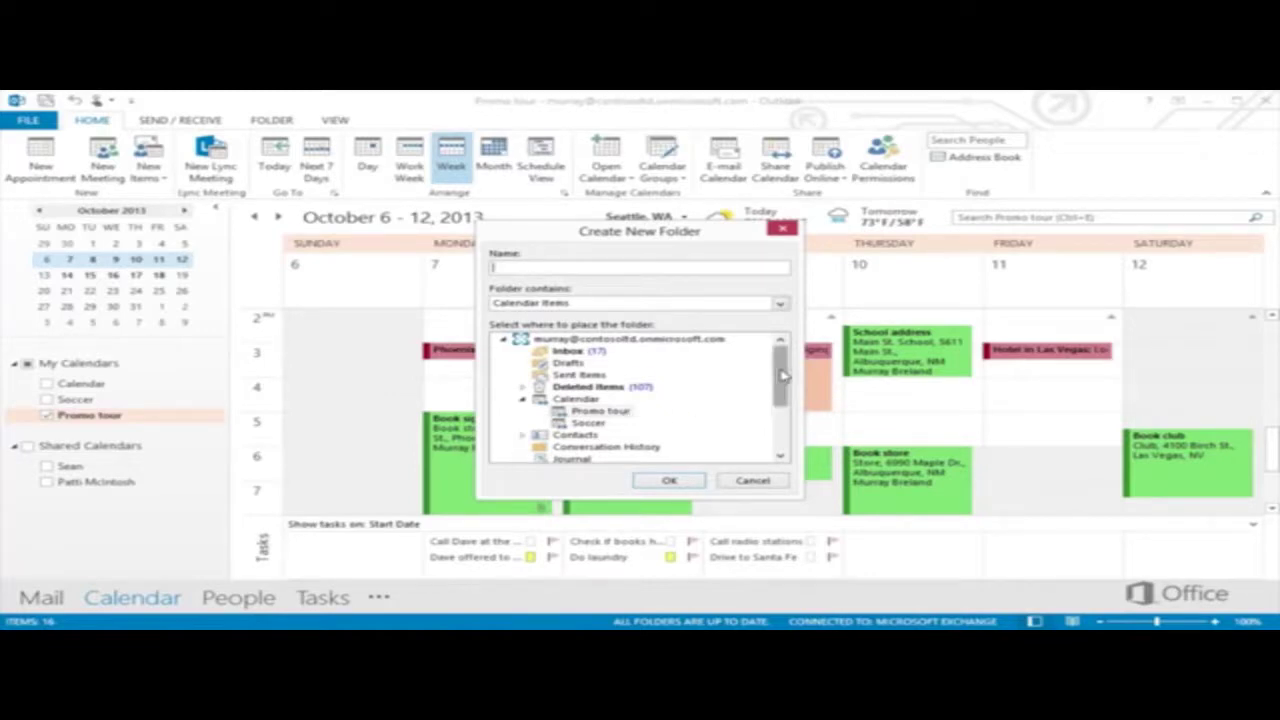
left_click_drag(779, 378, 783, 418)
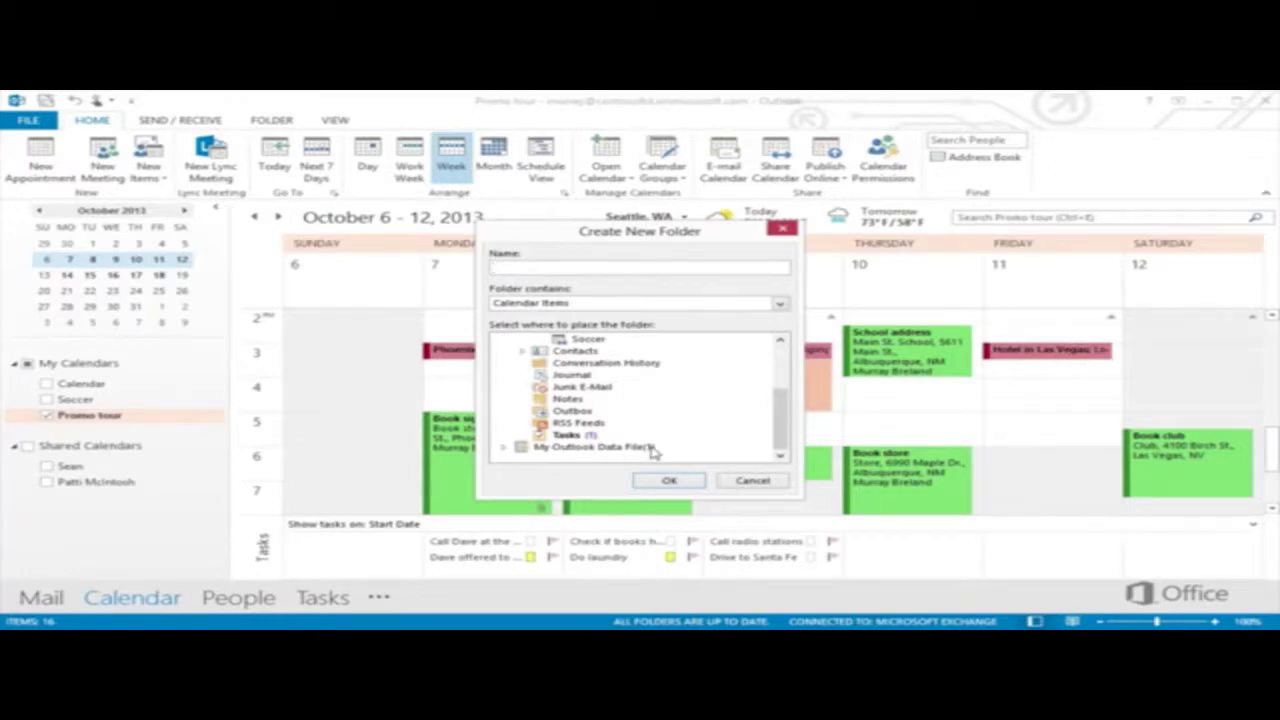
left_click(735, 482)
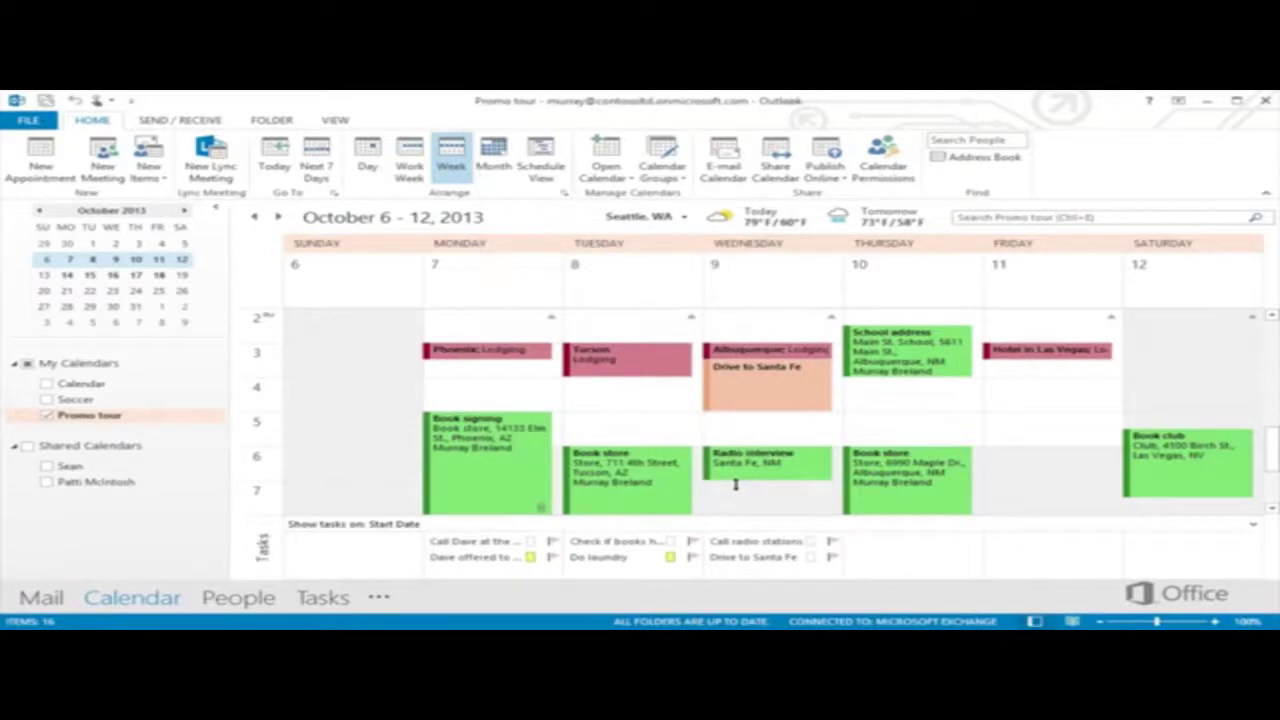
left_click(56, 125)
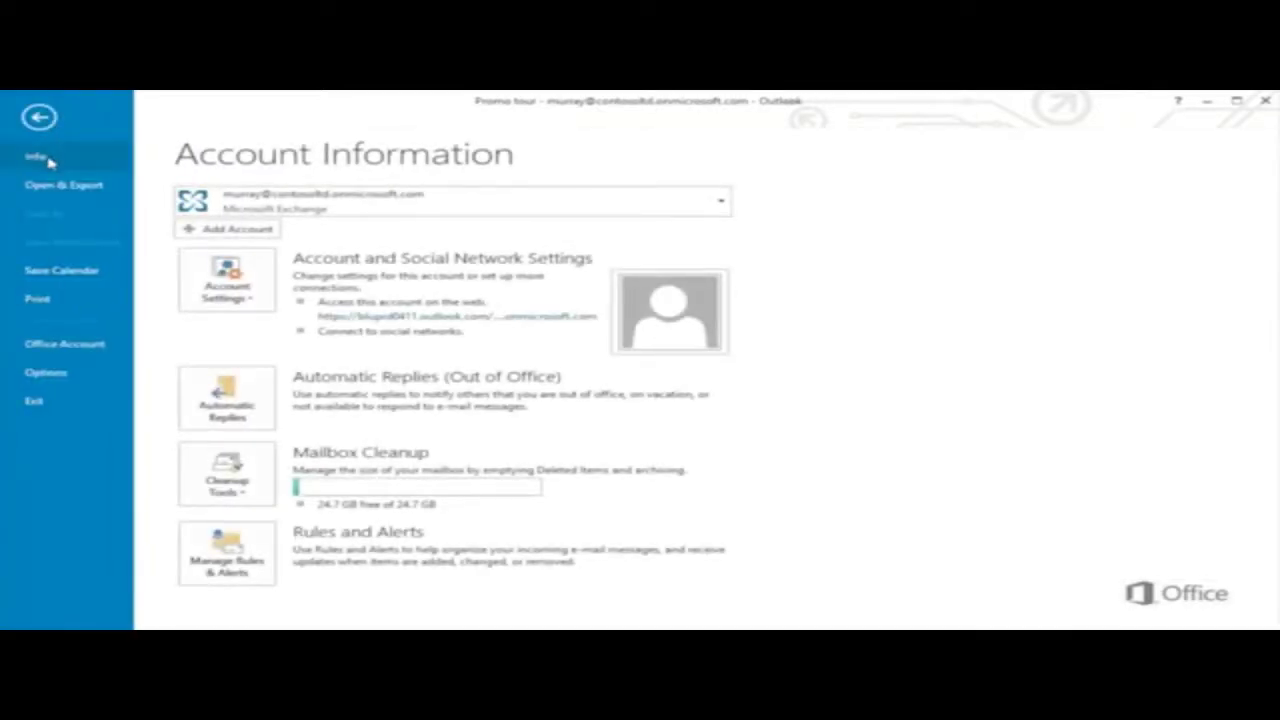
left_click(453, 207)
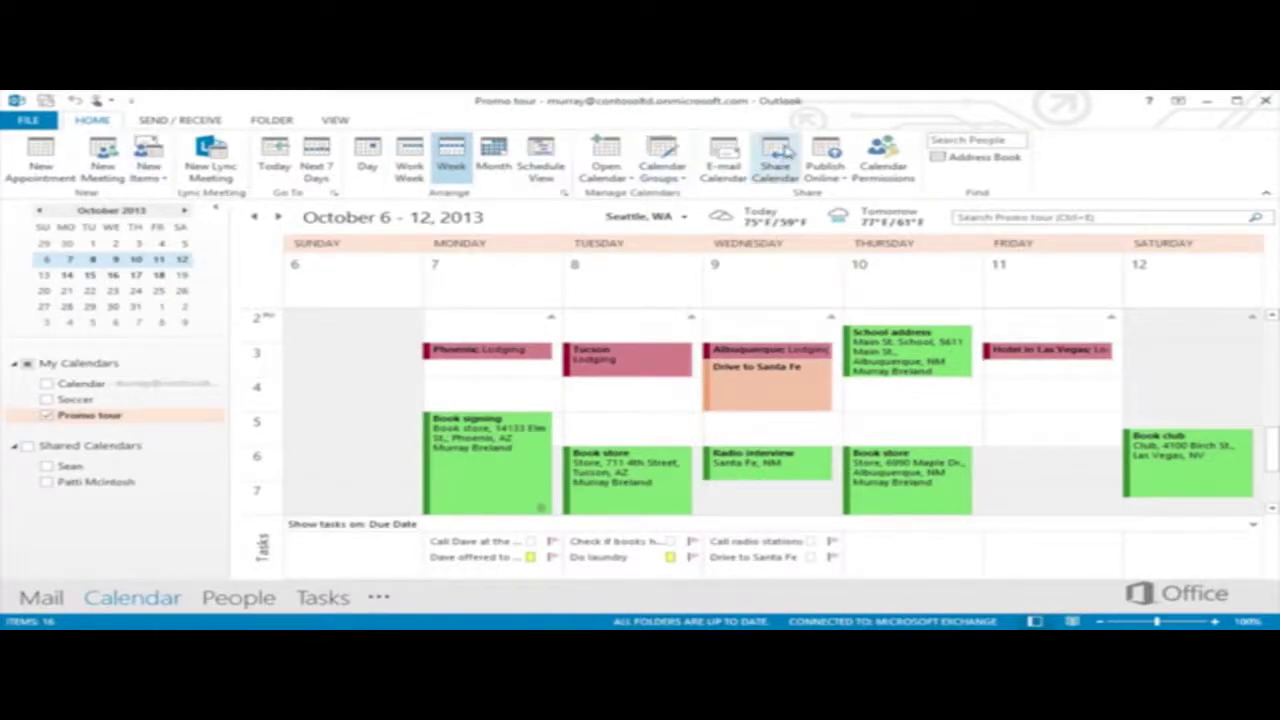
Send a Promo tour sharing invitation letting recipients add, edit and delete items
left_click(788, 150)
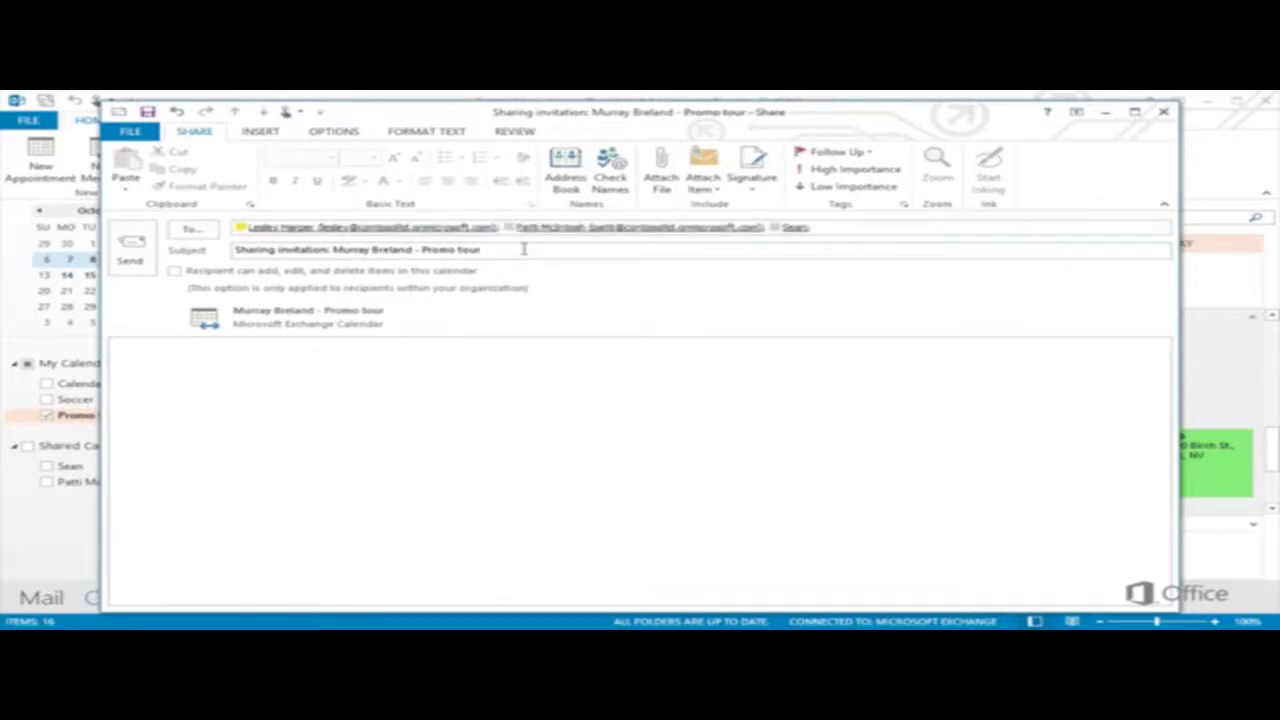
left_click(174, 271)
left_click(130, 245)
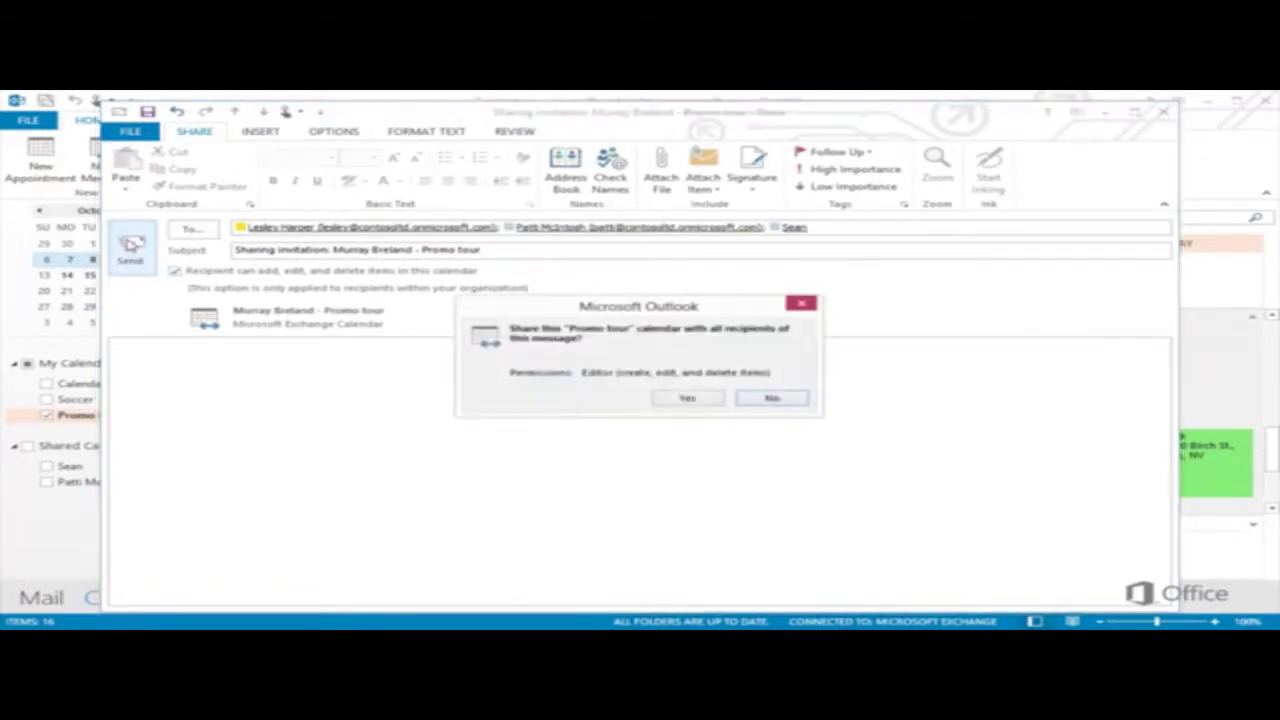
left_click(685, 399)
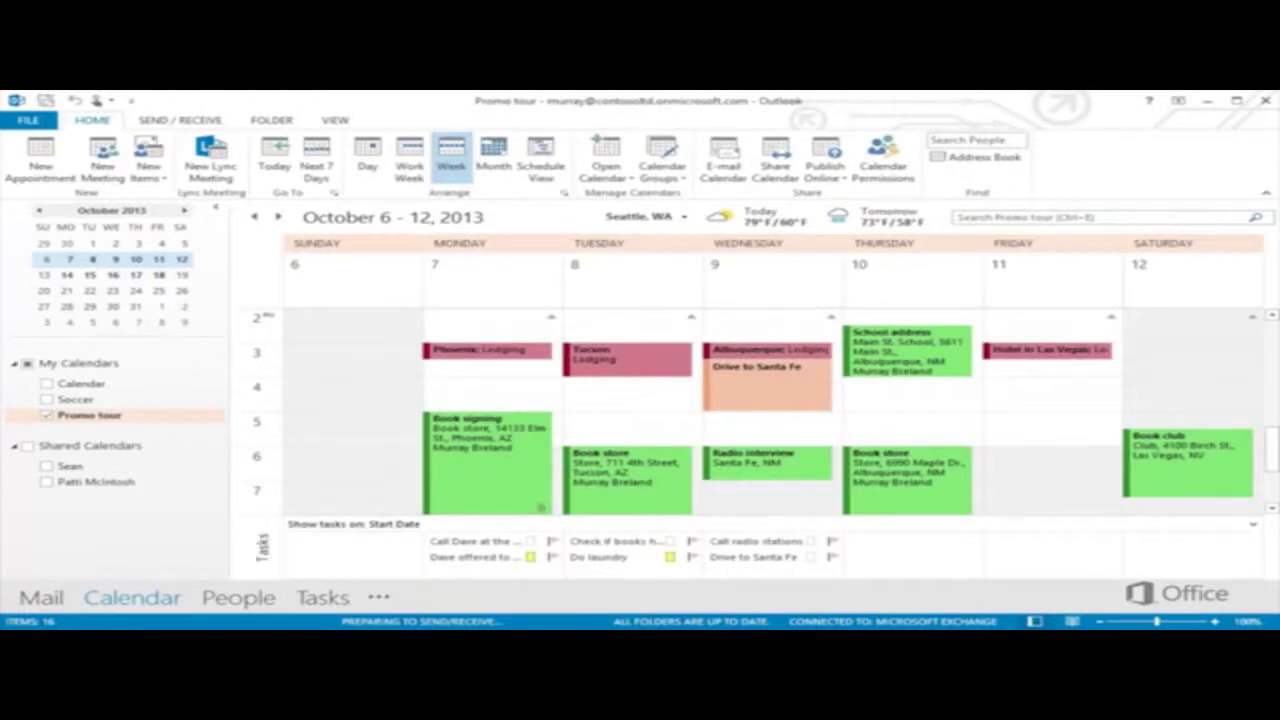
In Calendar Permissions, change the selected recipient's Promo tour permission level to Owner
left_click(883, 158)
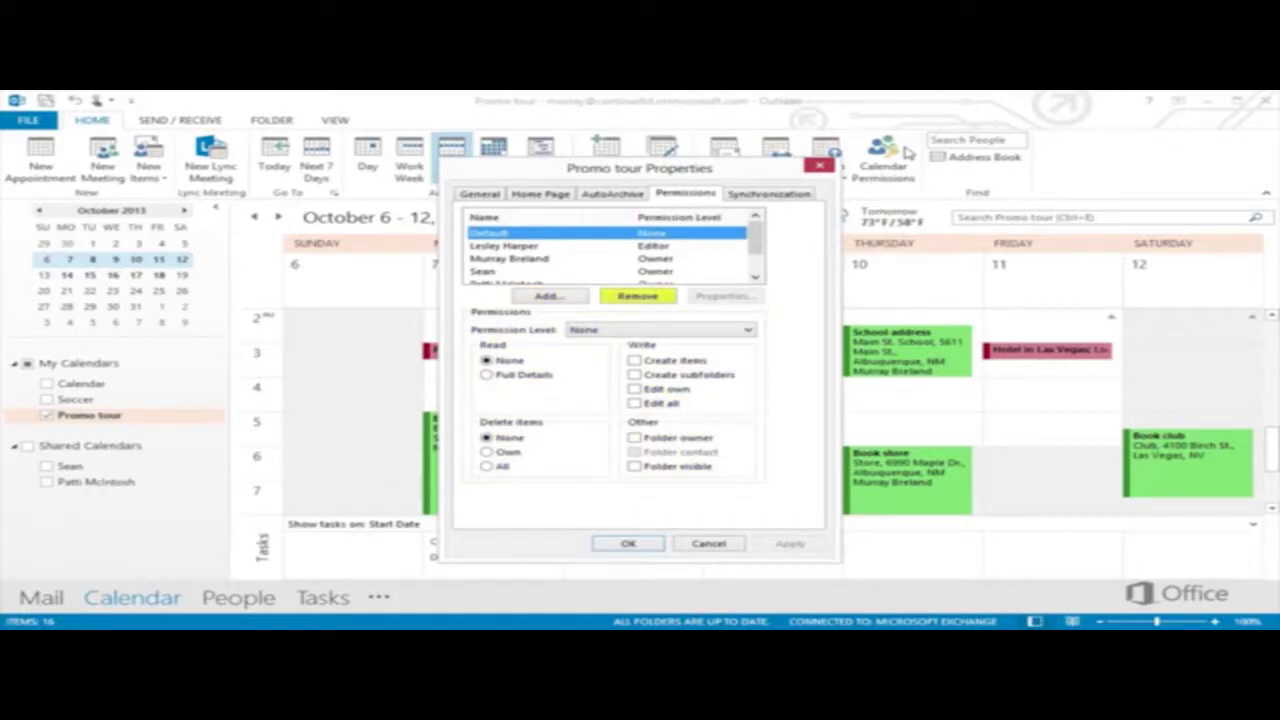
left_click(530, 246)
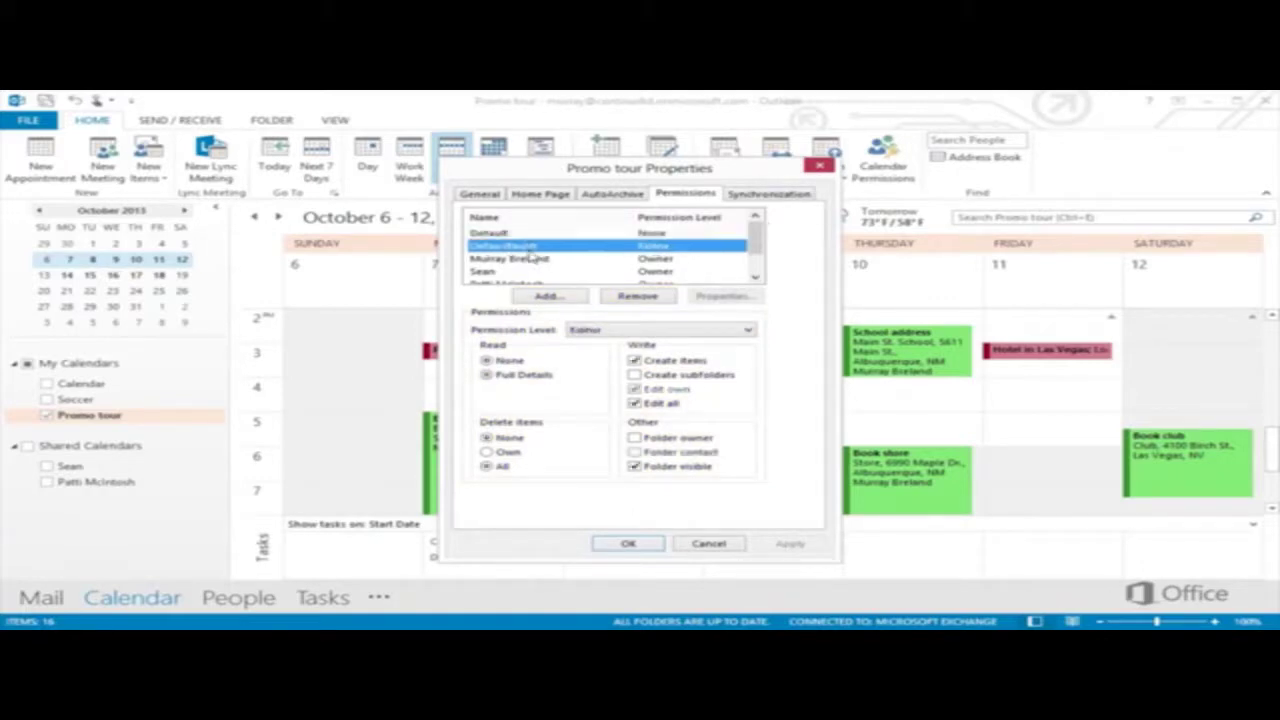
left_click(596, 333)
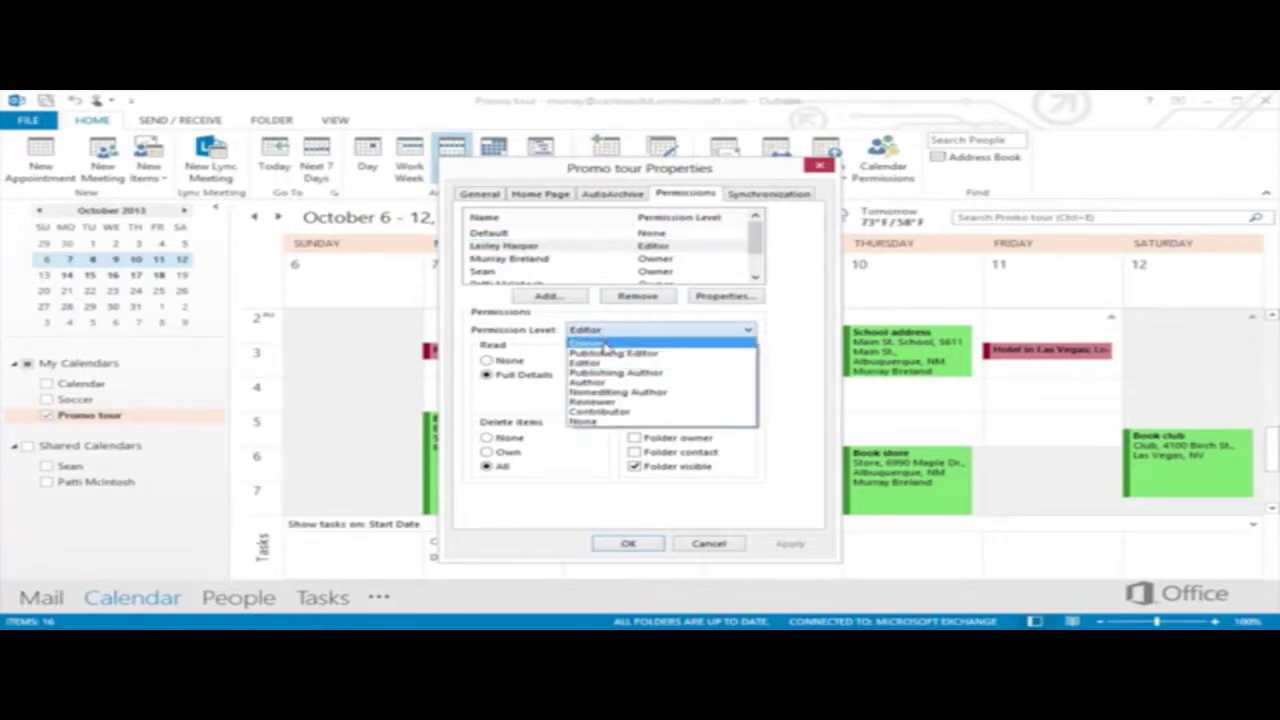
left_click(604, 344)
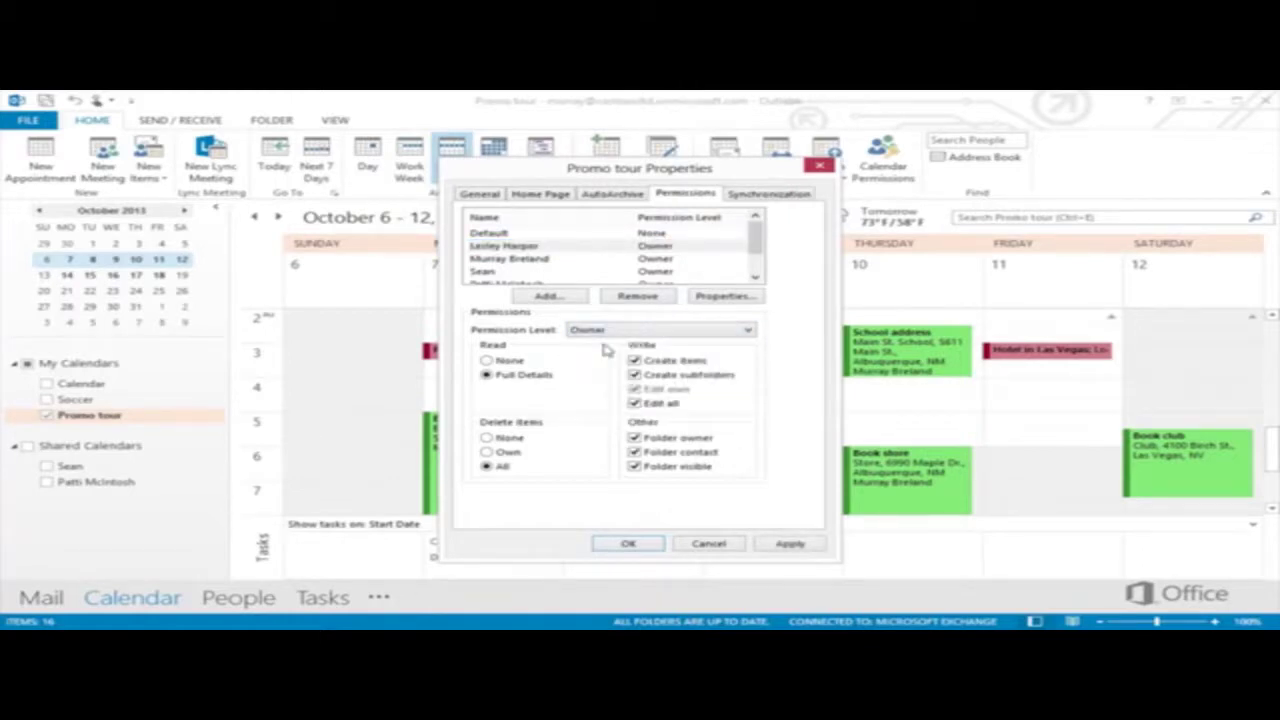
left_click(624, 545)
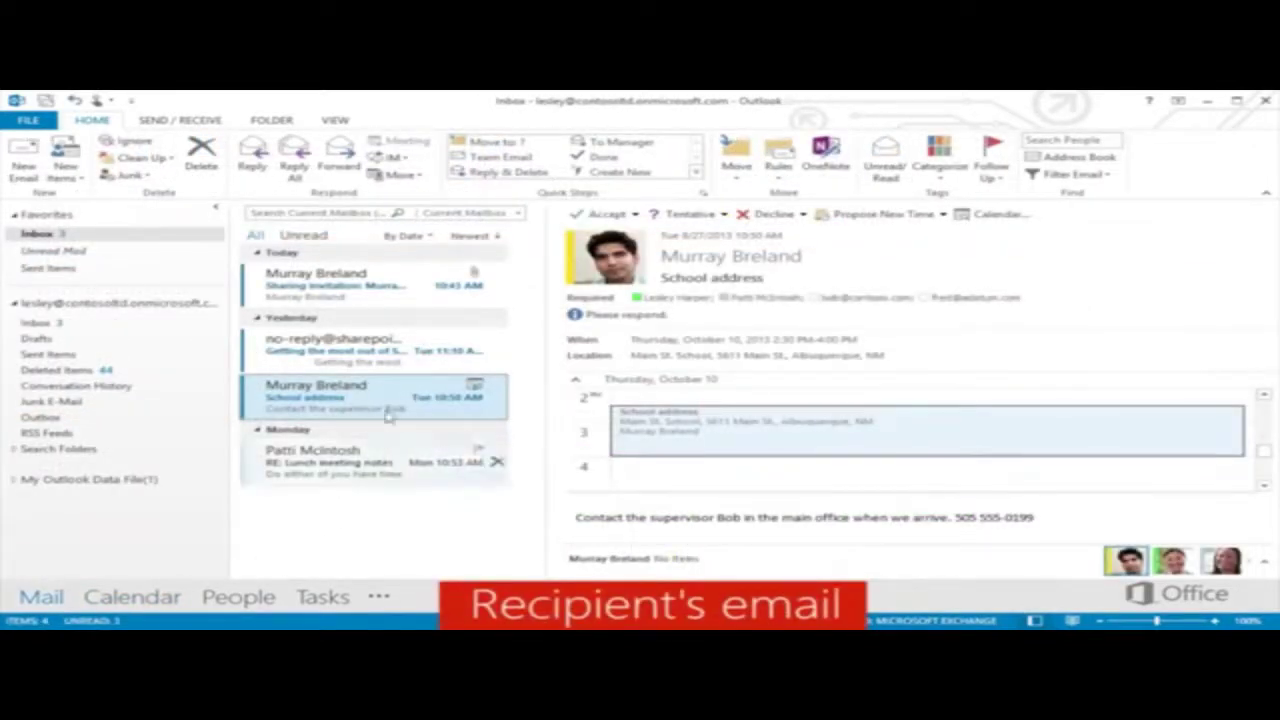
Open the shared Promo tour calendar from the Sharing Invitation message in the Inbox
left_click(388, 304)
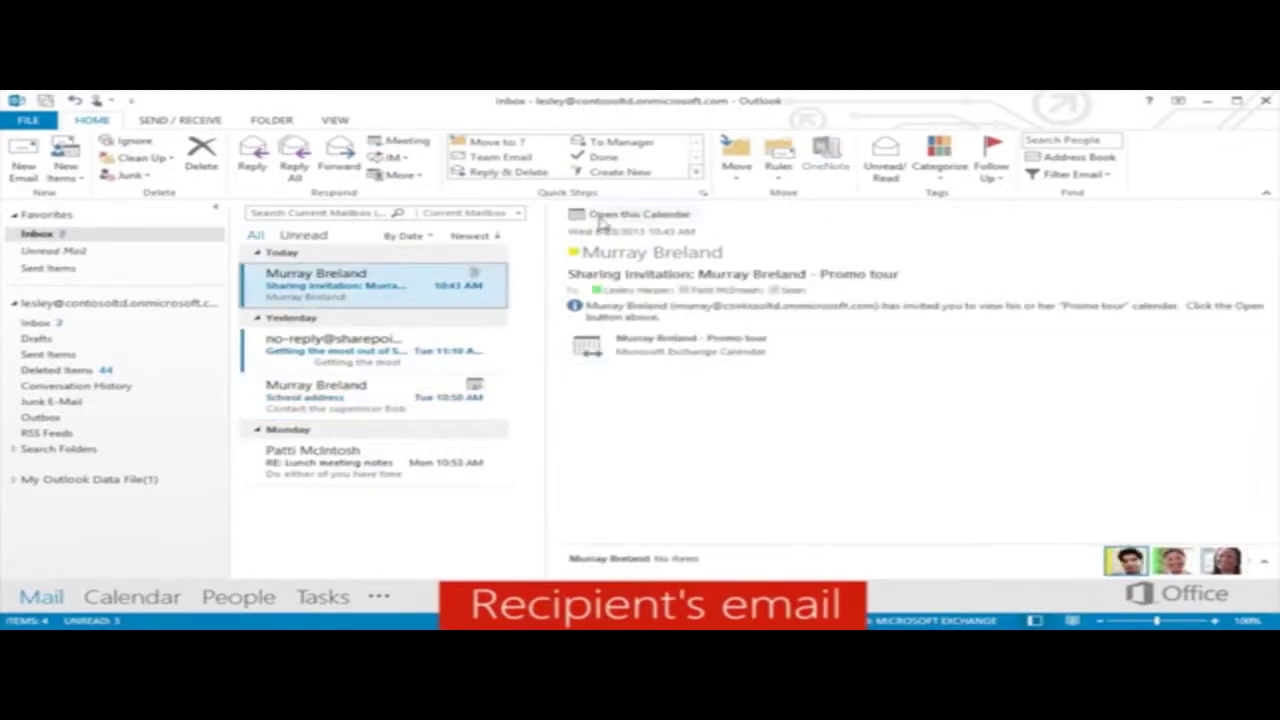
left_click(603, 218)
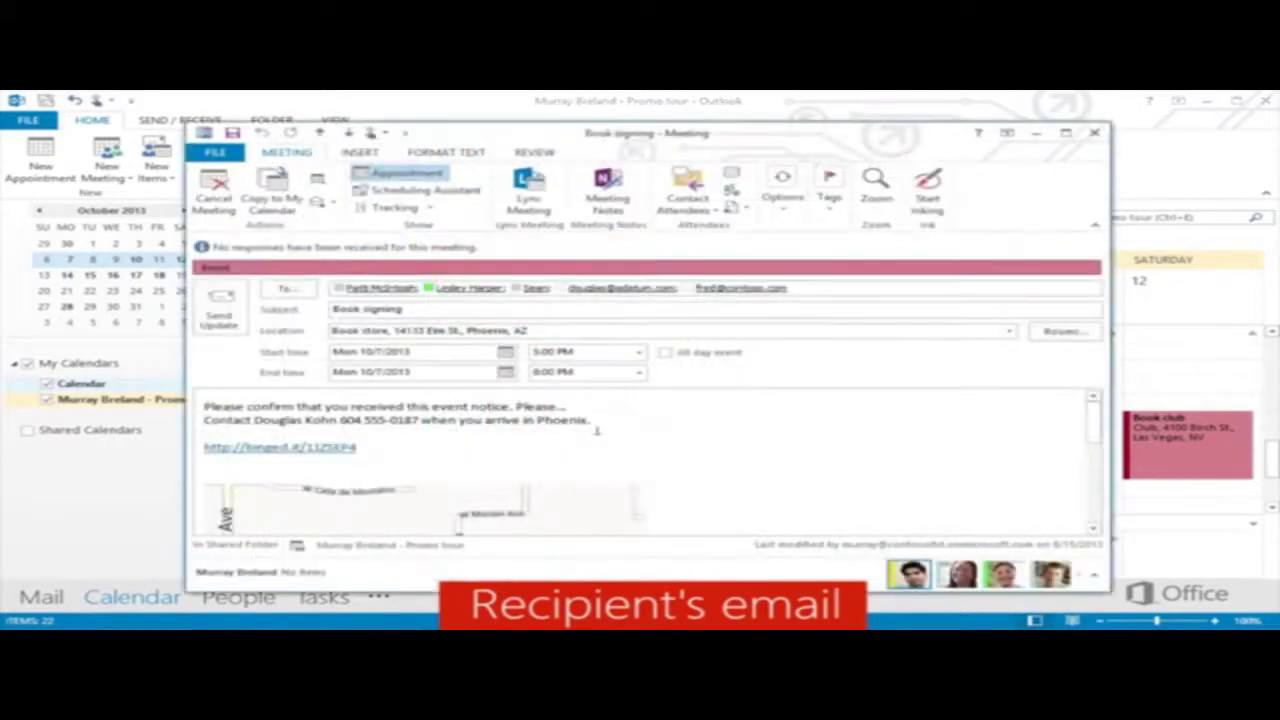
Add an extra name line after the Phoenix line in the Book signing notes and save
key("Return")
type("And S")
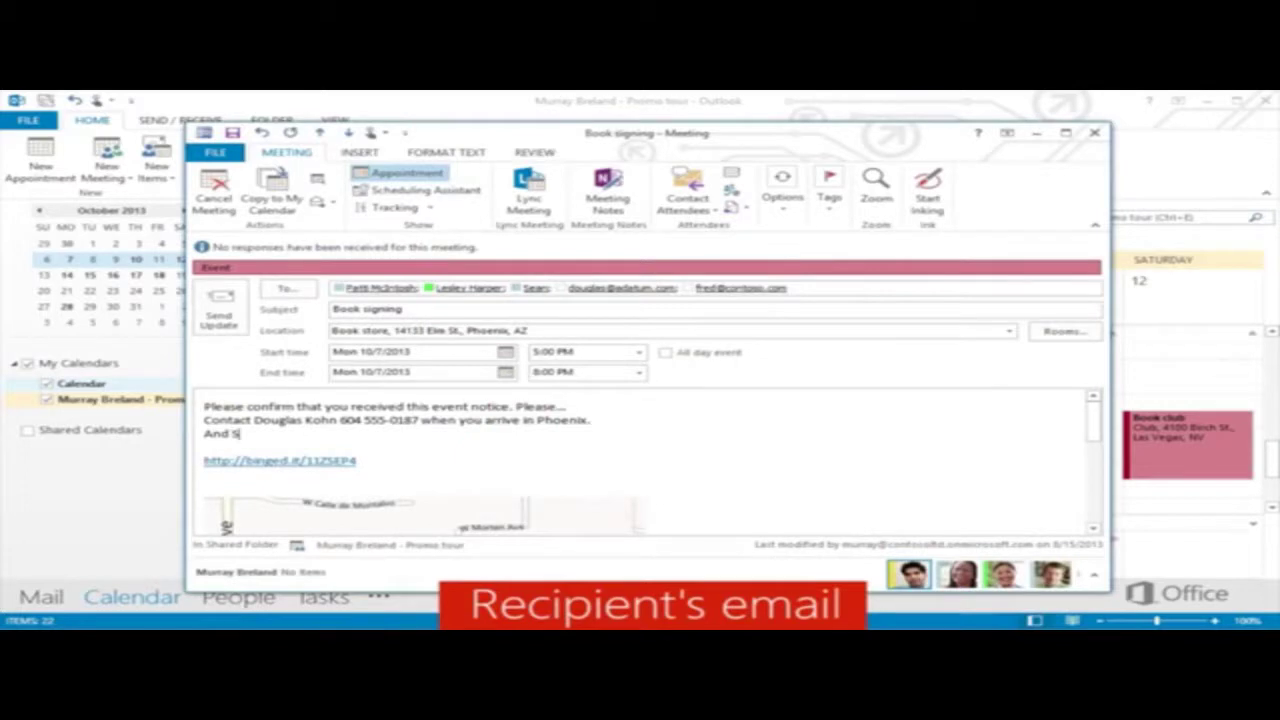
type("harri!")
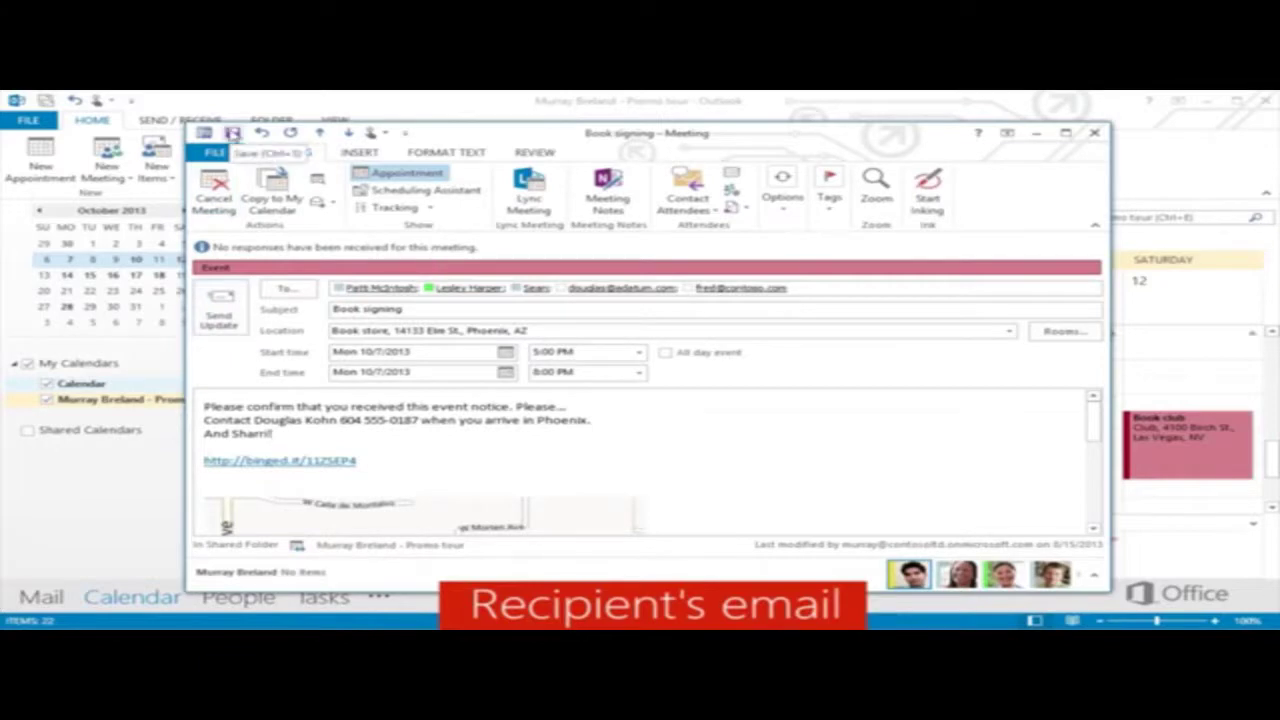
left_click(232, 133)
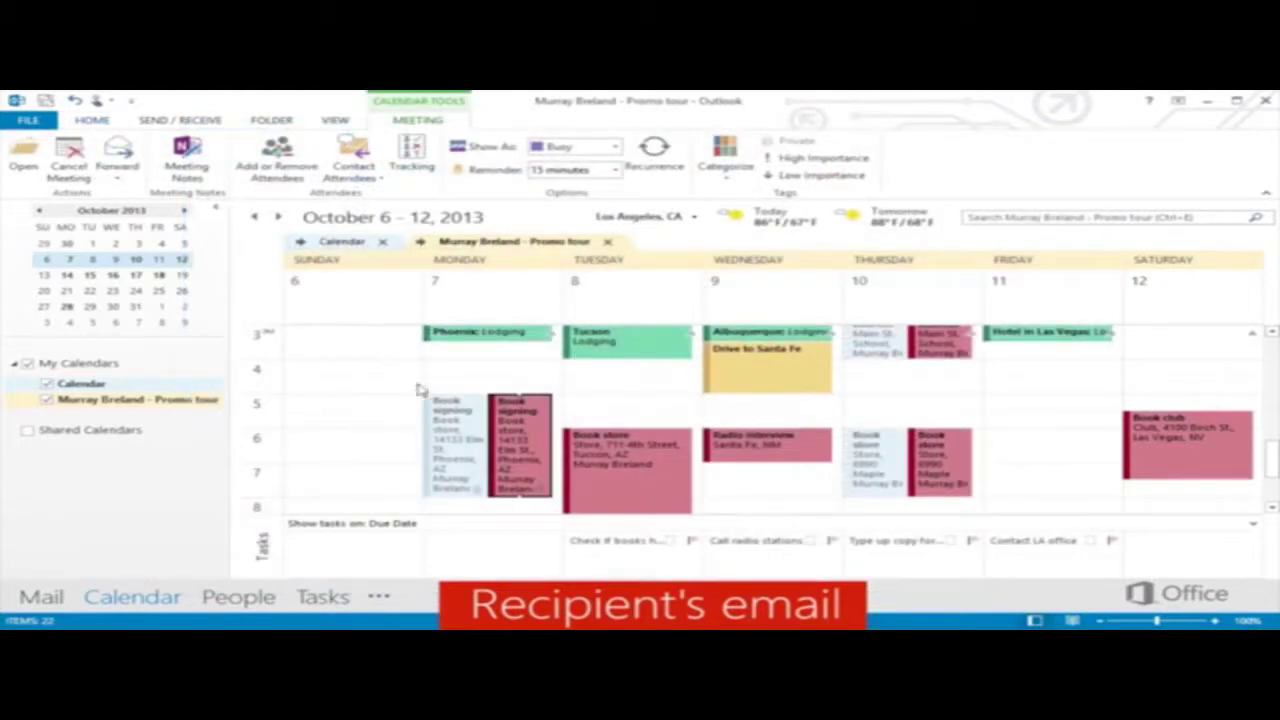
Delete the Monday Book signing meeting choosing 'Don't send a response'
left_click(452, 430)
key("Delete")
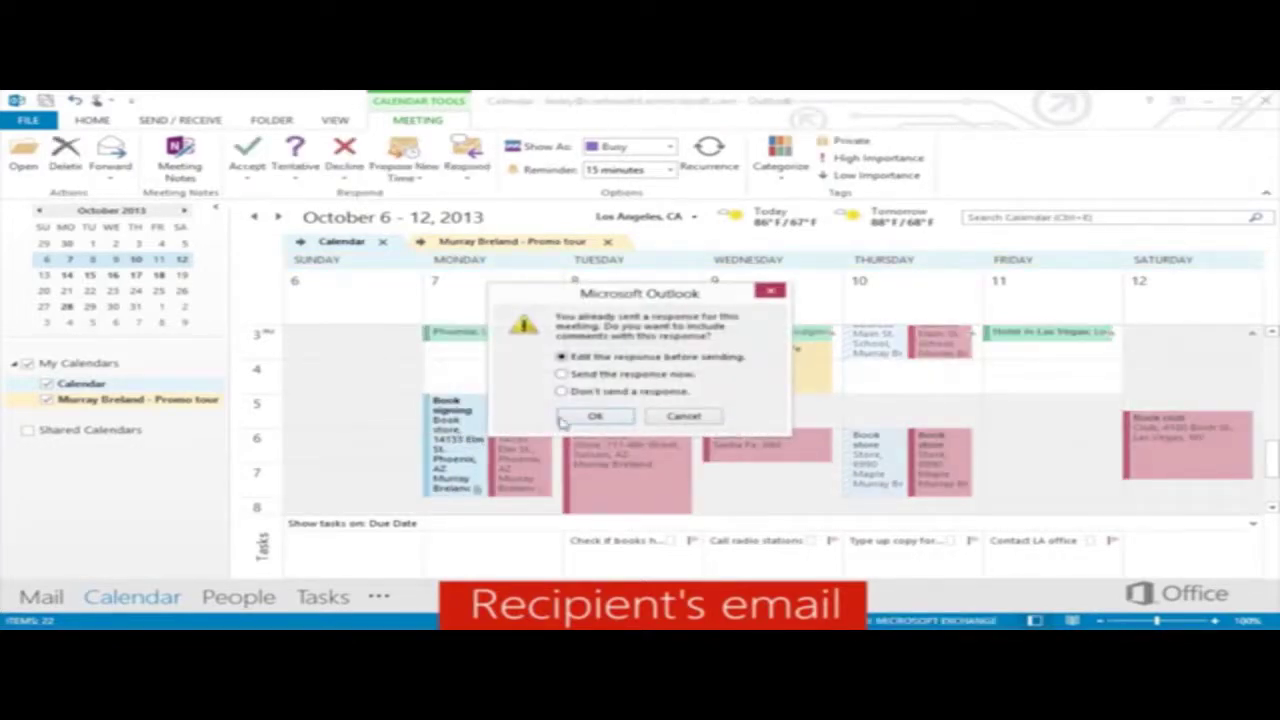
left_click(590, 392)
left_click(594, 417)
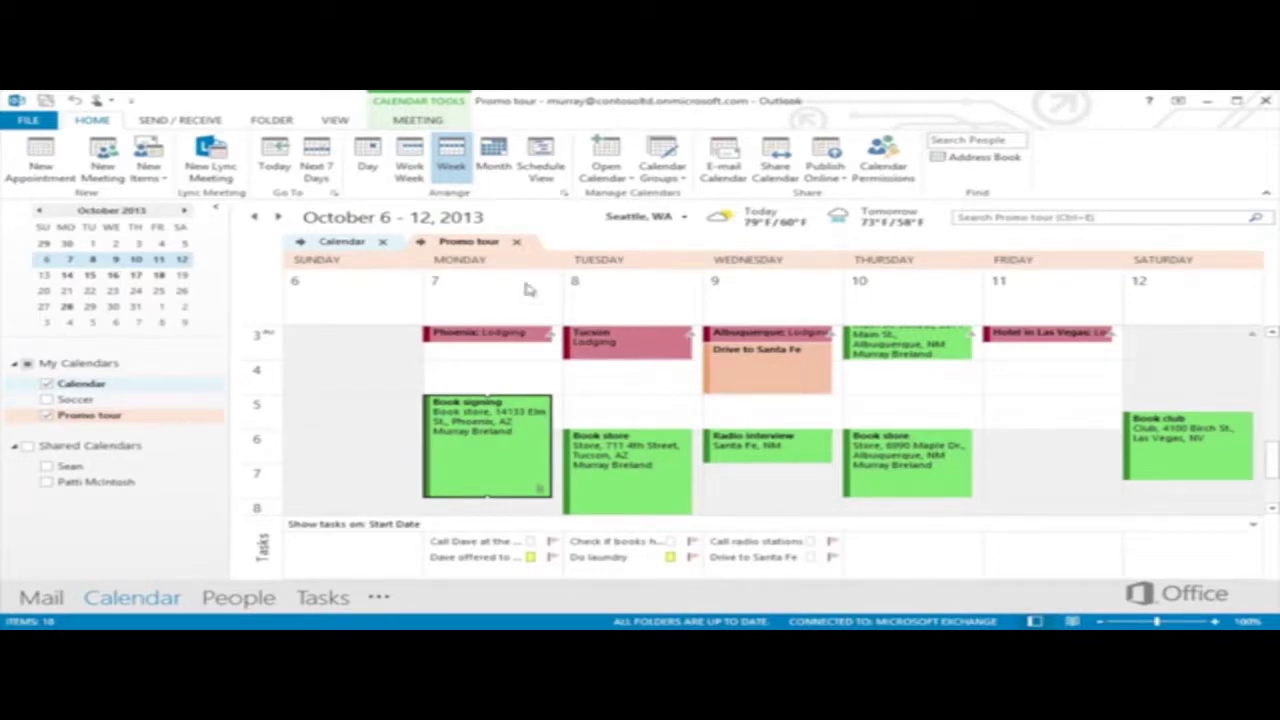
Save the displayed Promo tour and Calendar calendars as a new calendar group named Tour
left_click(662, 160)
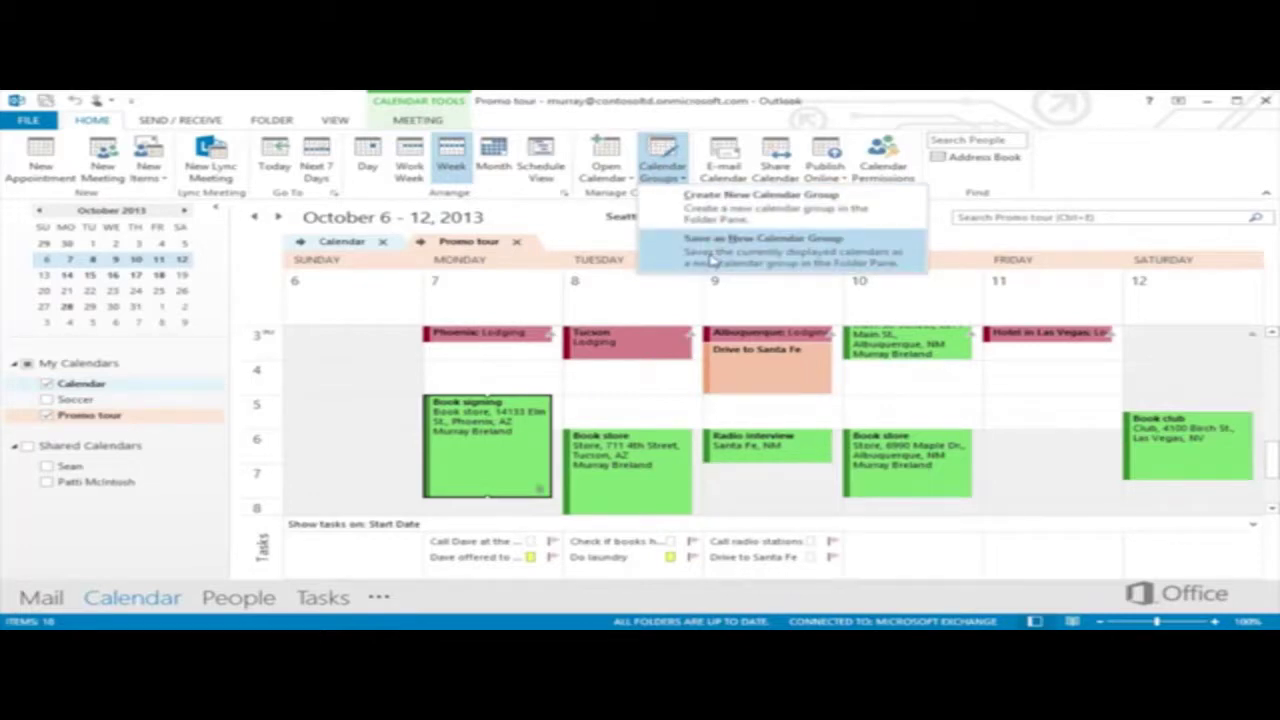
left_click(712, 258)
type("Tour")
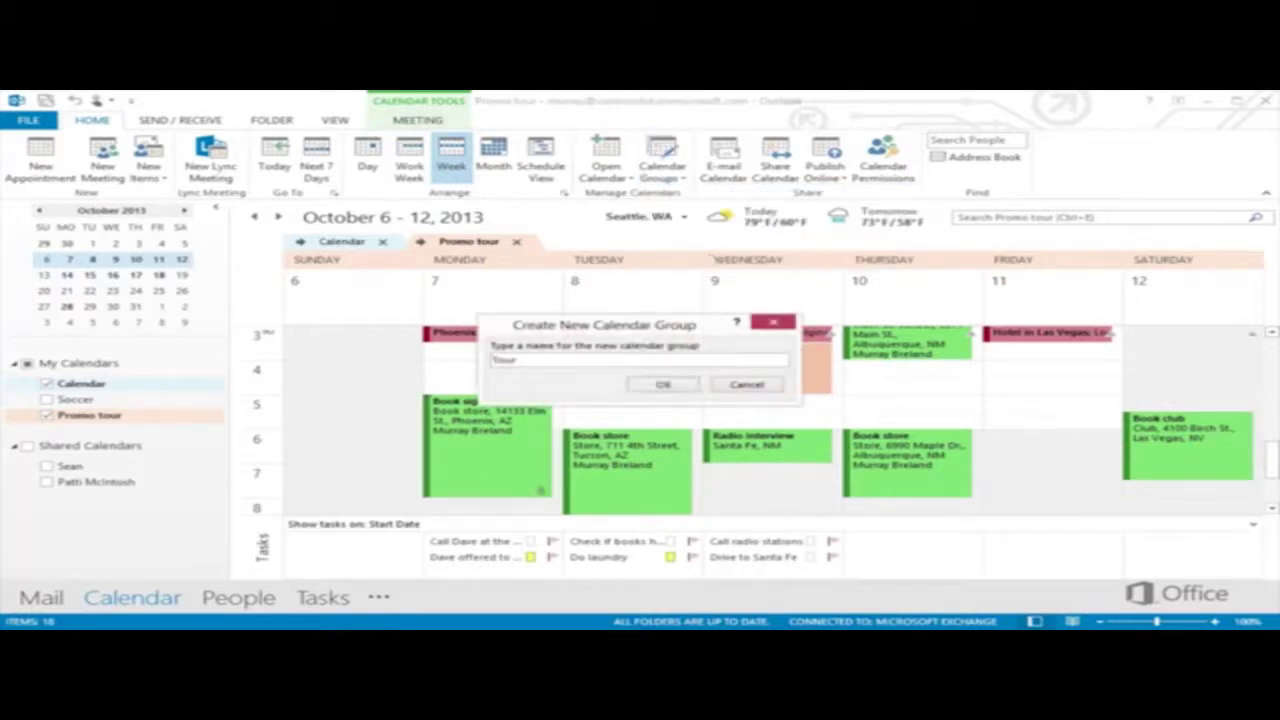
left_click(643, 385)
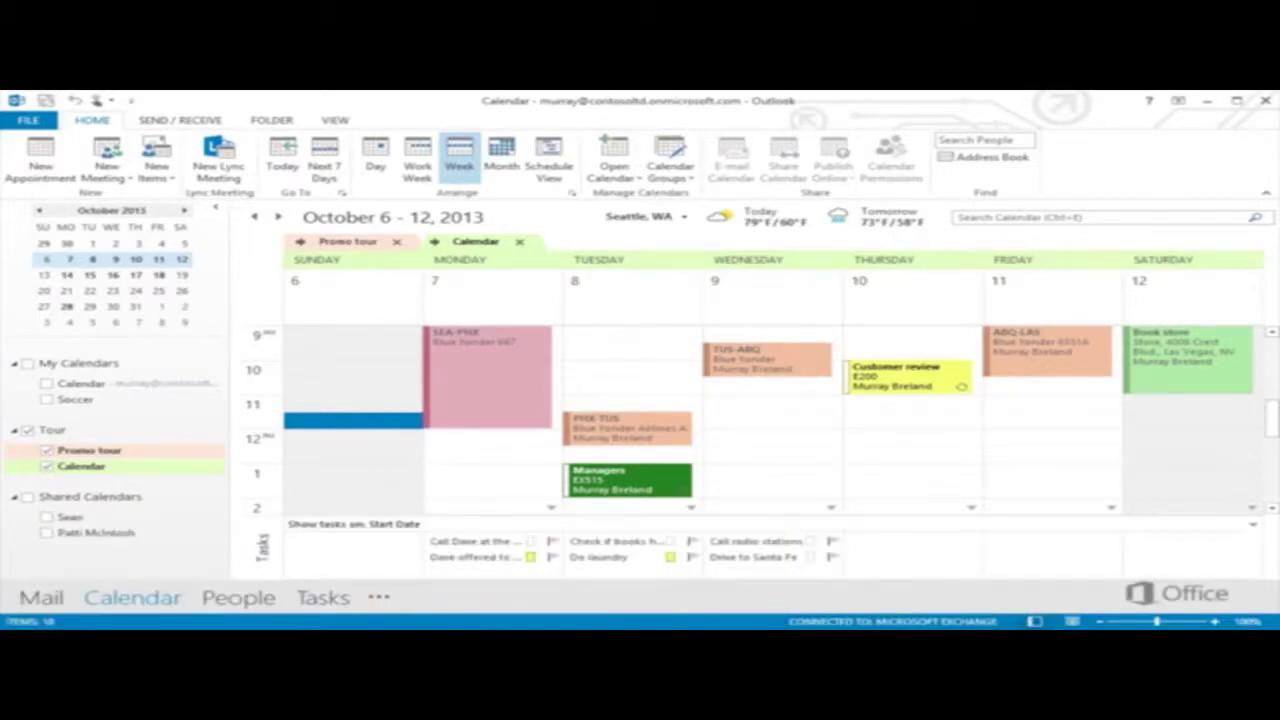
With Promo tour selected, start exporting to an Outlook Data File (.pst)
left_click(366, 244)
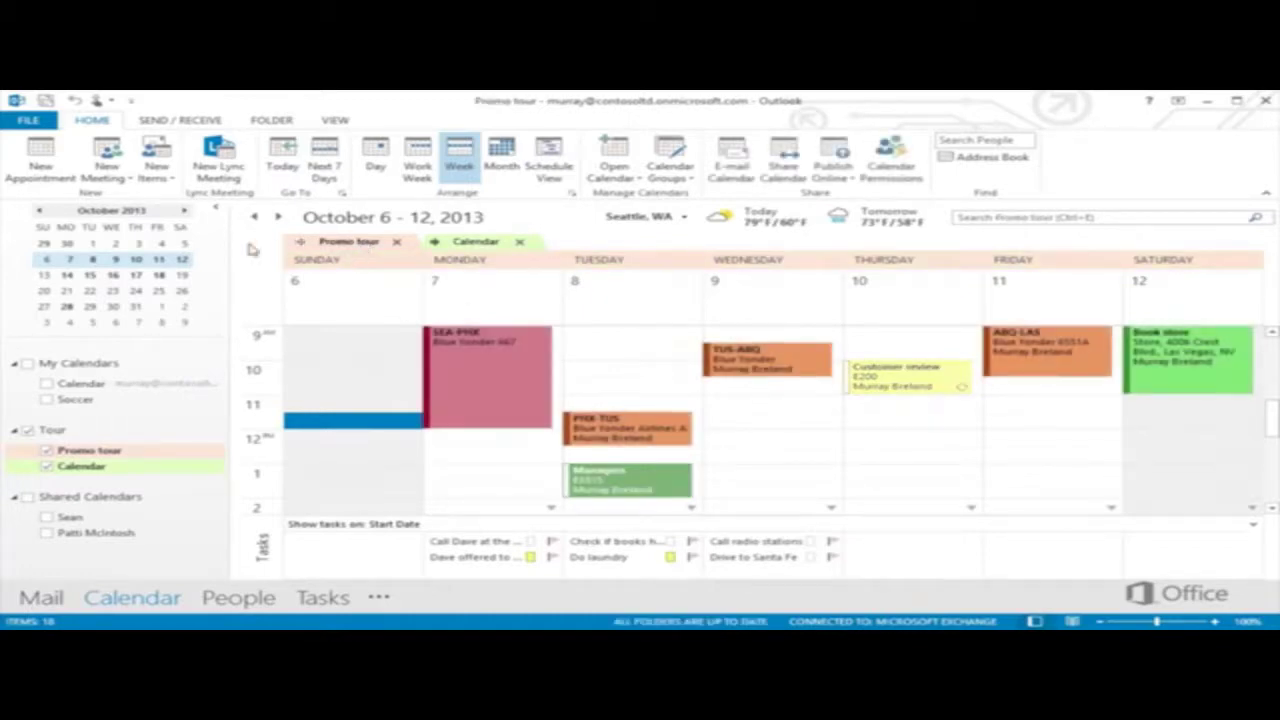
left_click(38, 120)
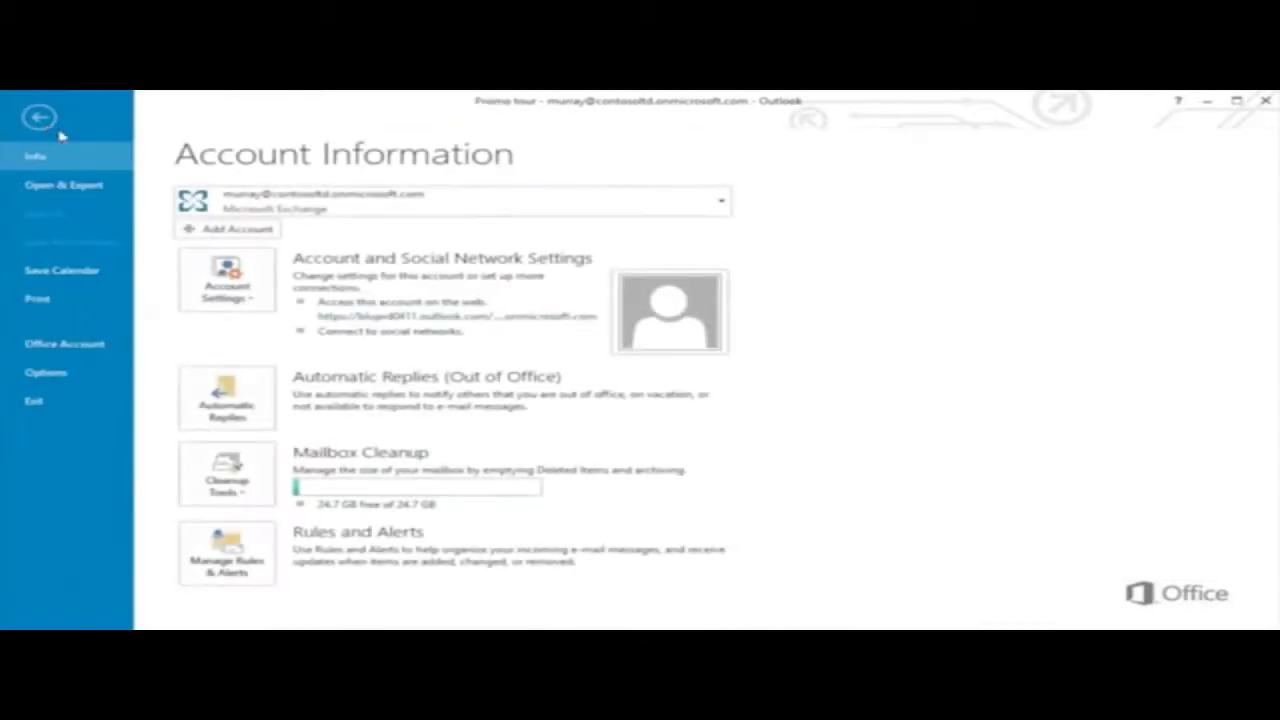
left_click(89, 188)
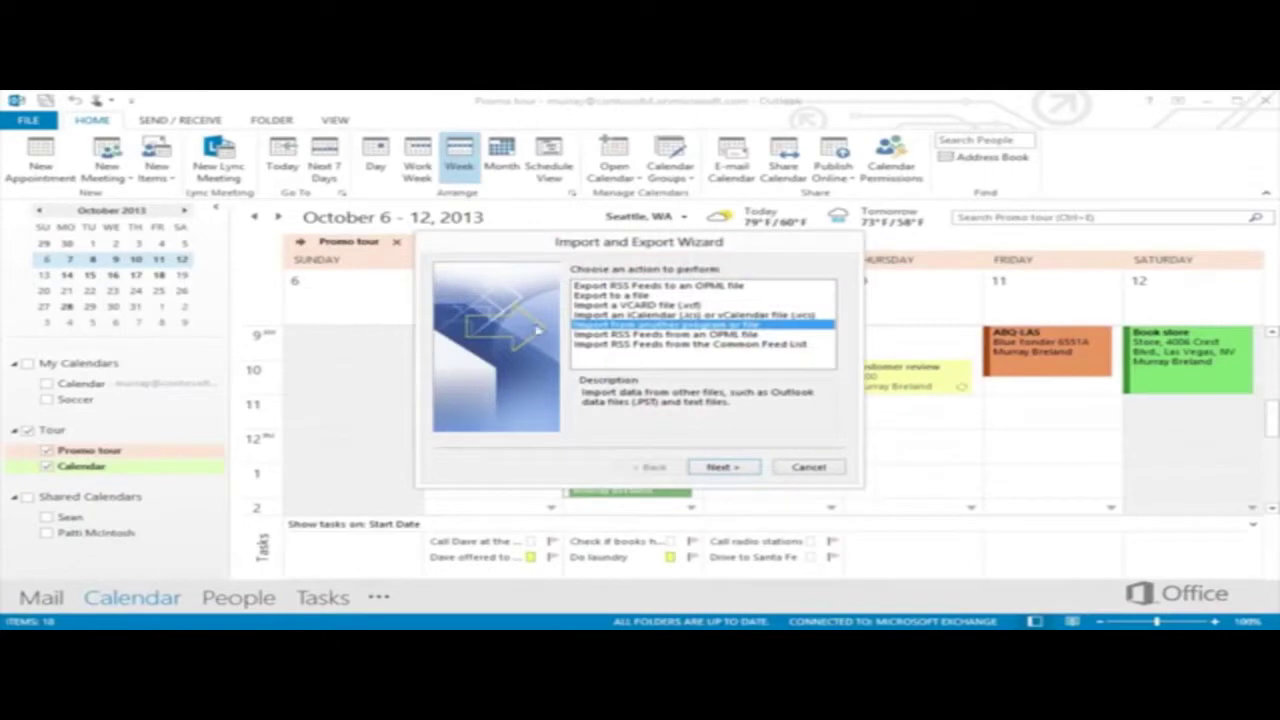
left_click(600, 296)
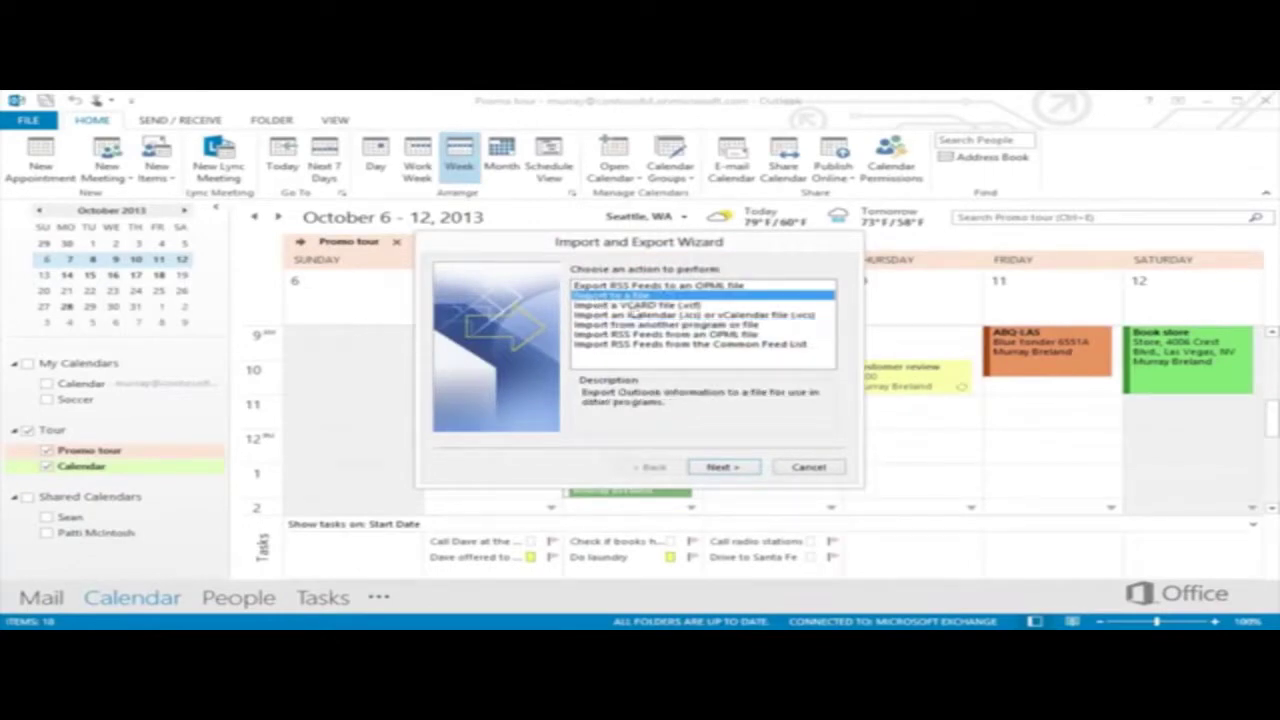
left_click(722, 468)
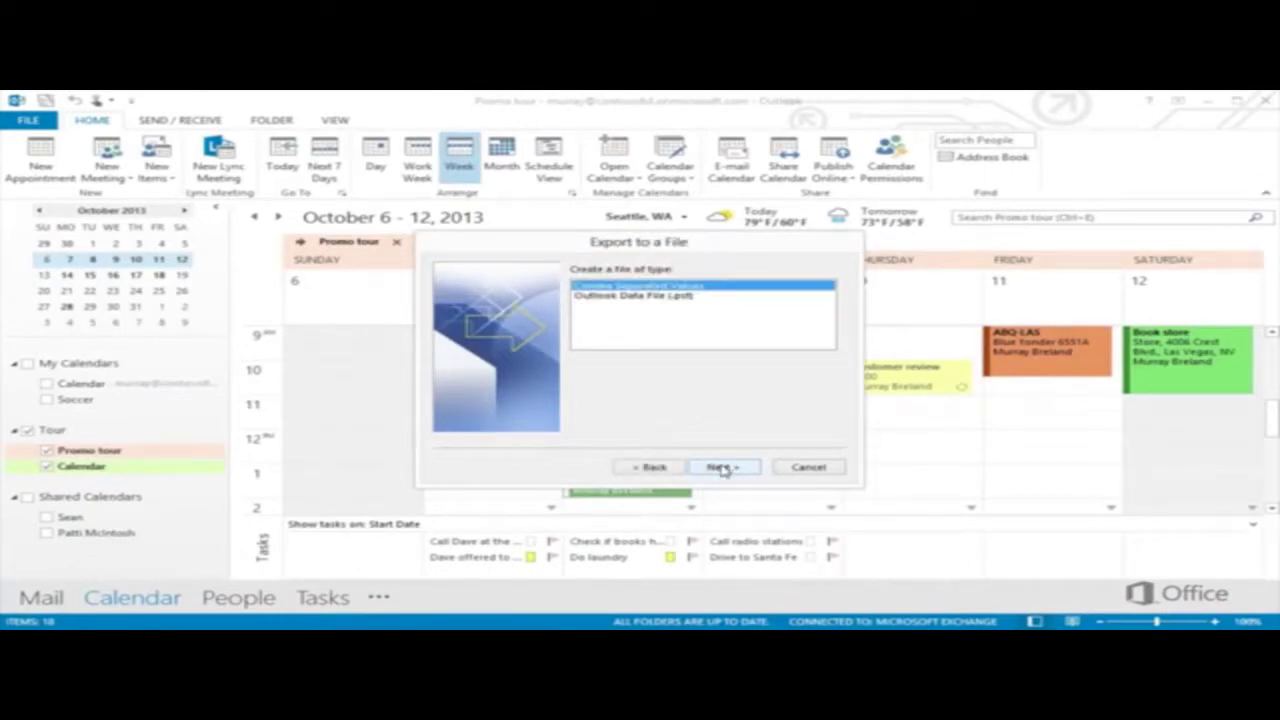
left_click(686, 298)
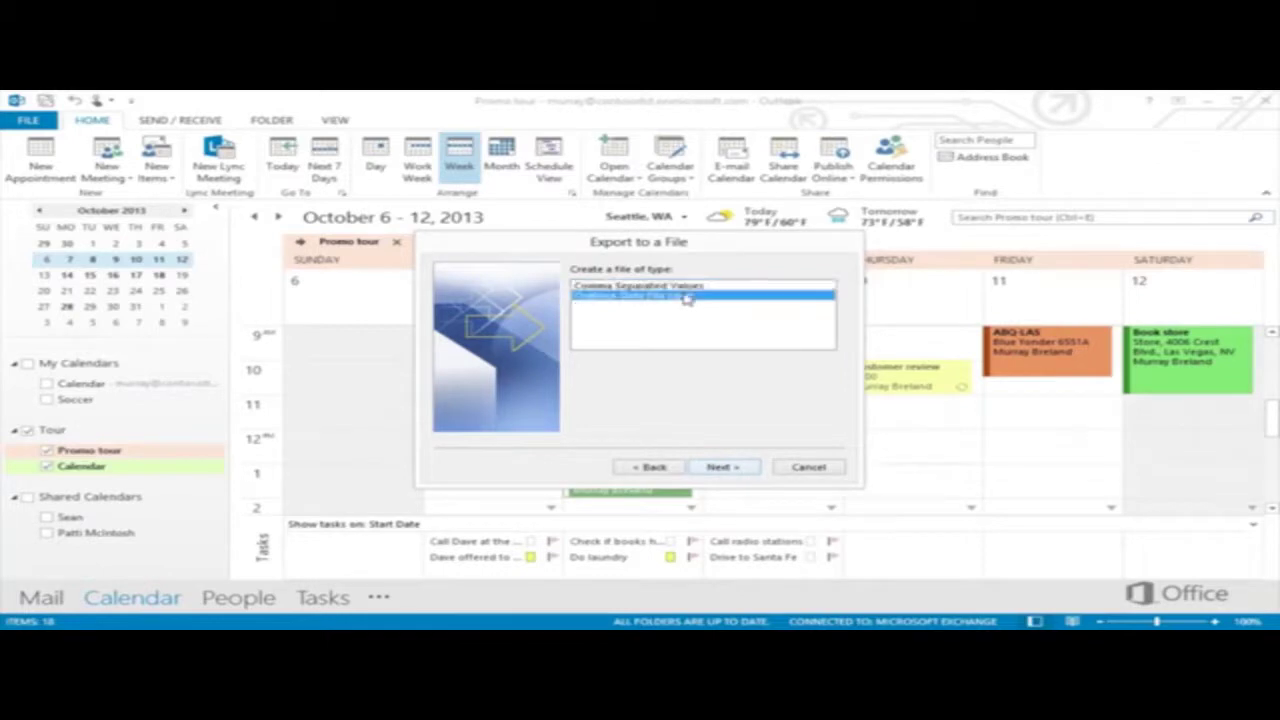
left_click(724, 467)
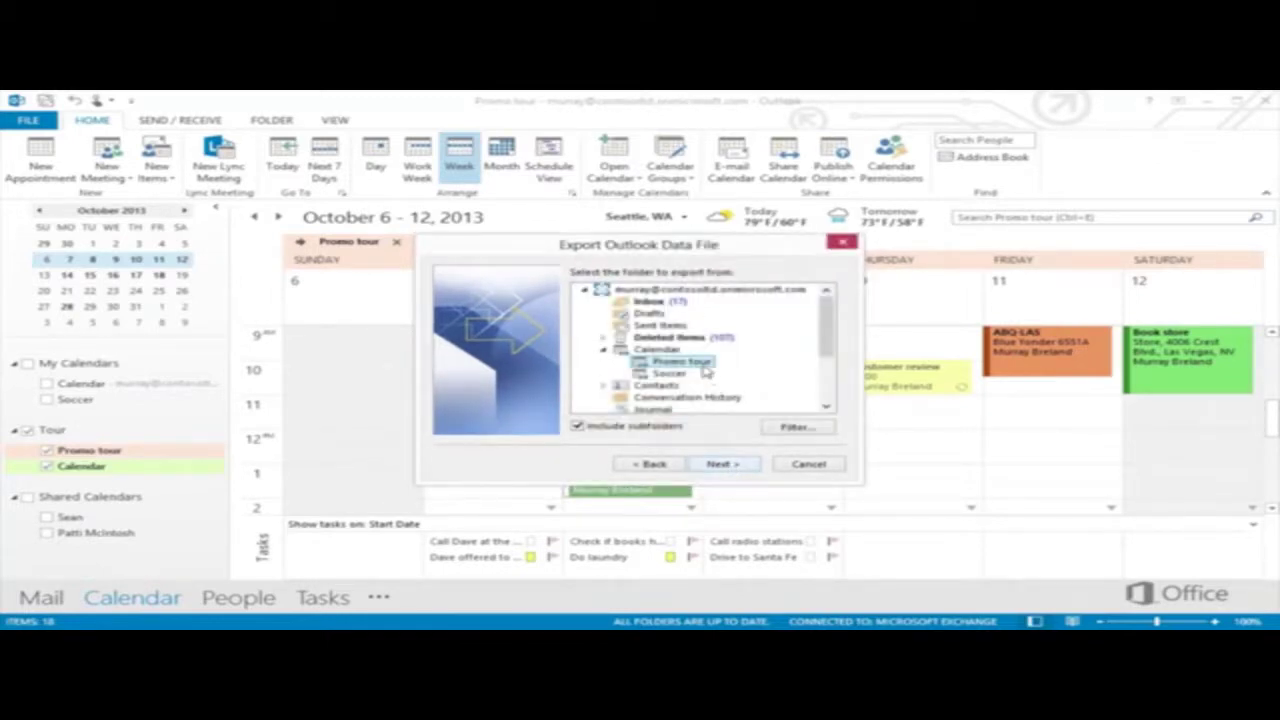
Export the Promo tour folder to PromoTour.pst without a password
left_click(726, 464)
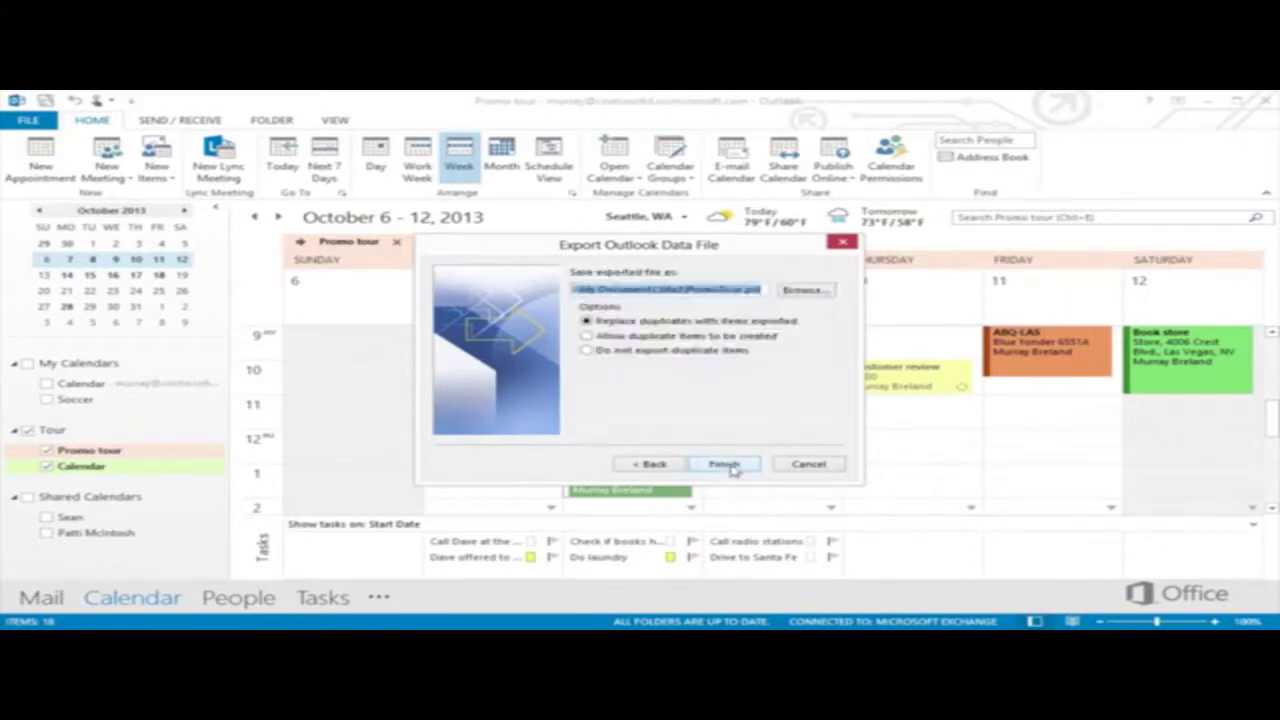
left_click(807, 290)
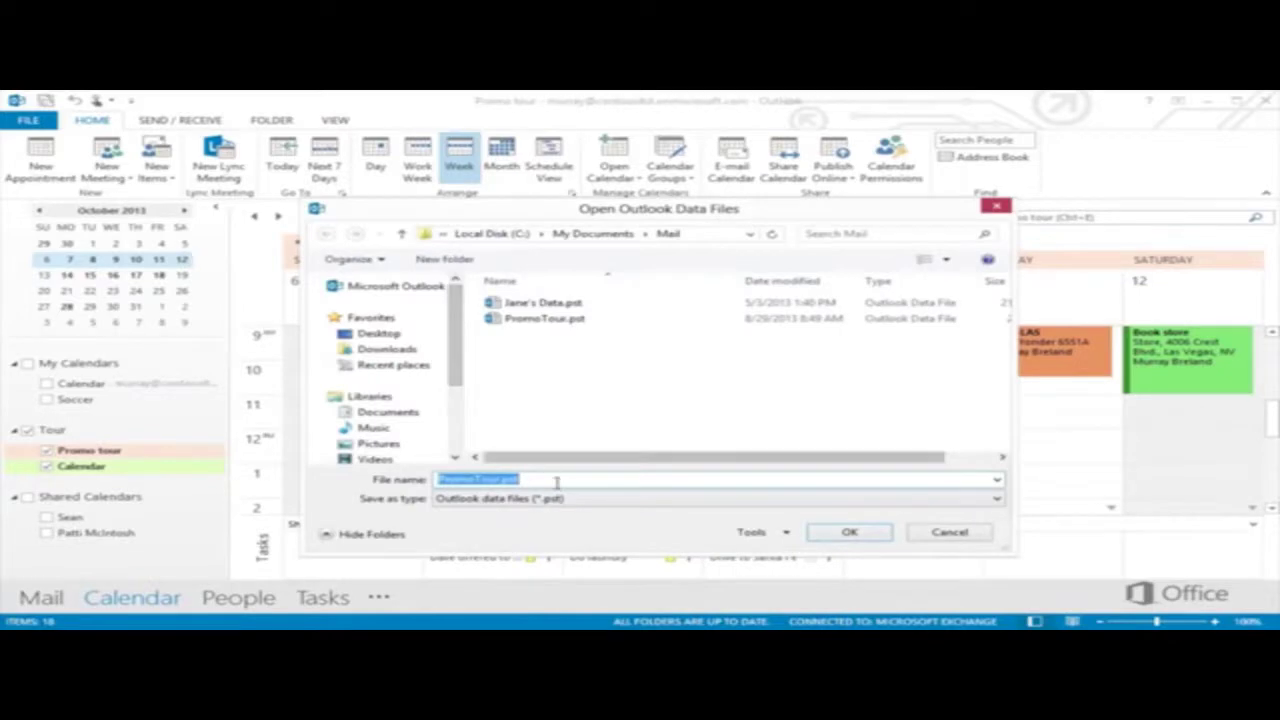
left_click(845, 532)
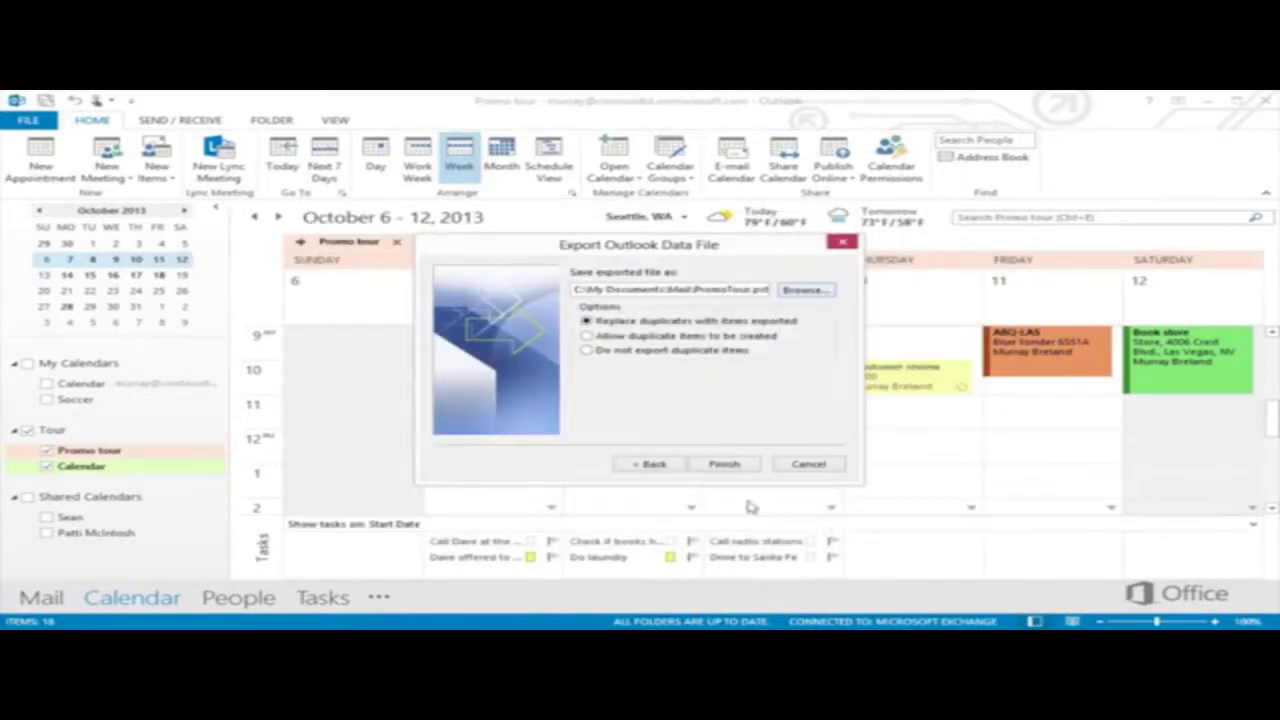
left_click(725, 465)
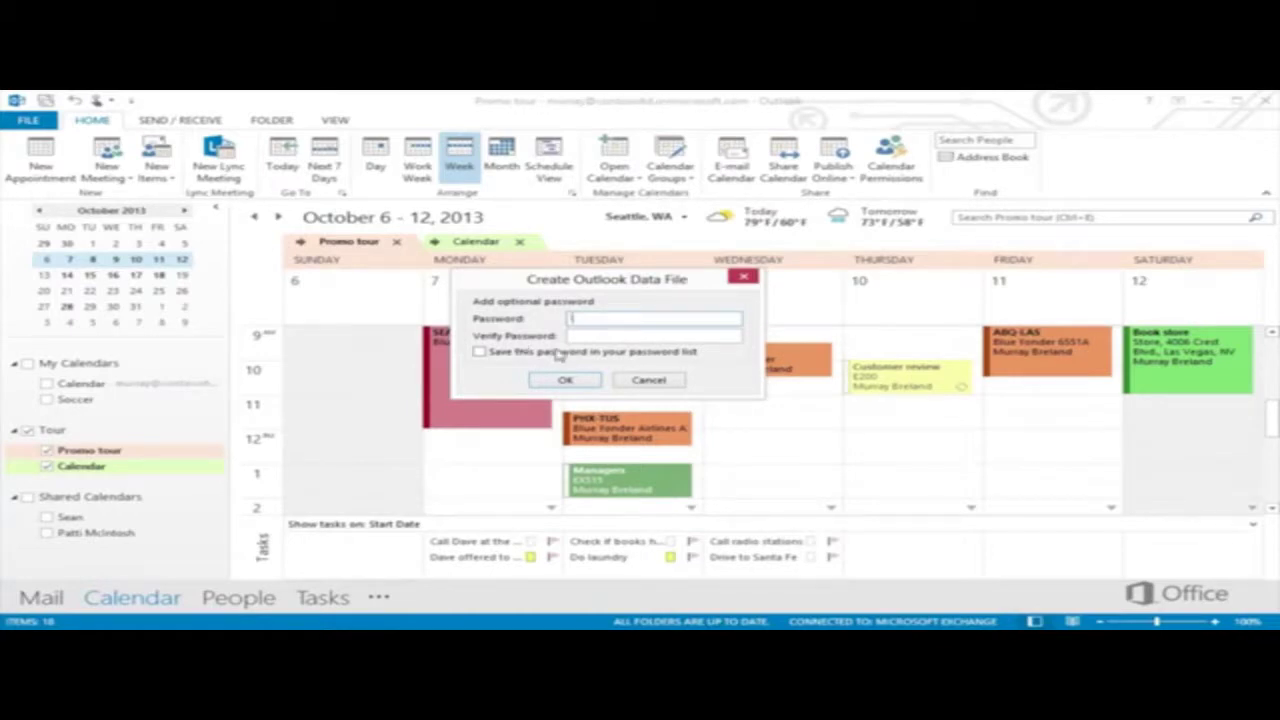
left_click(572, 381)
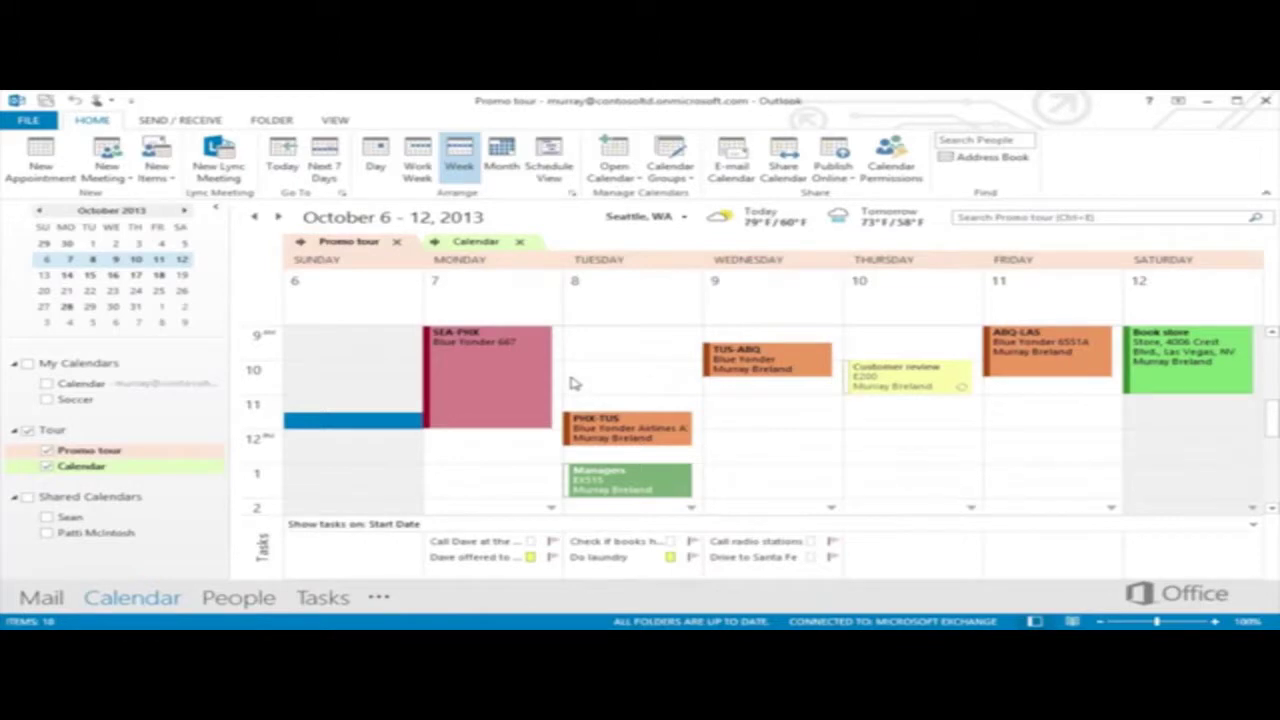
Delete the Promo tour calendar, moving it to Deleted Items
right_click(100, 455)
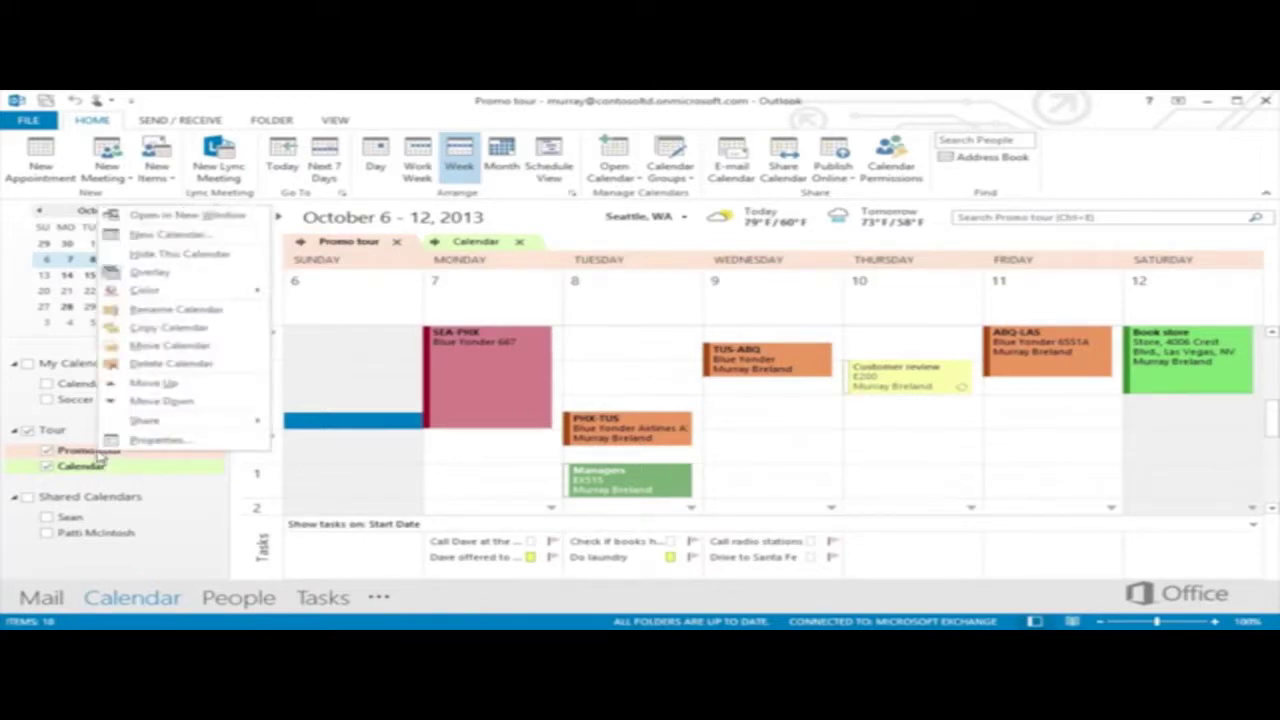
left_click(180, 365)
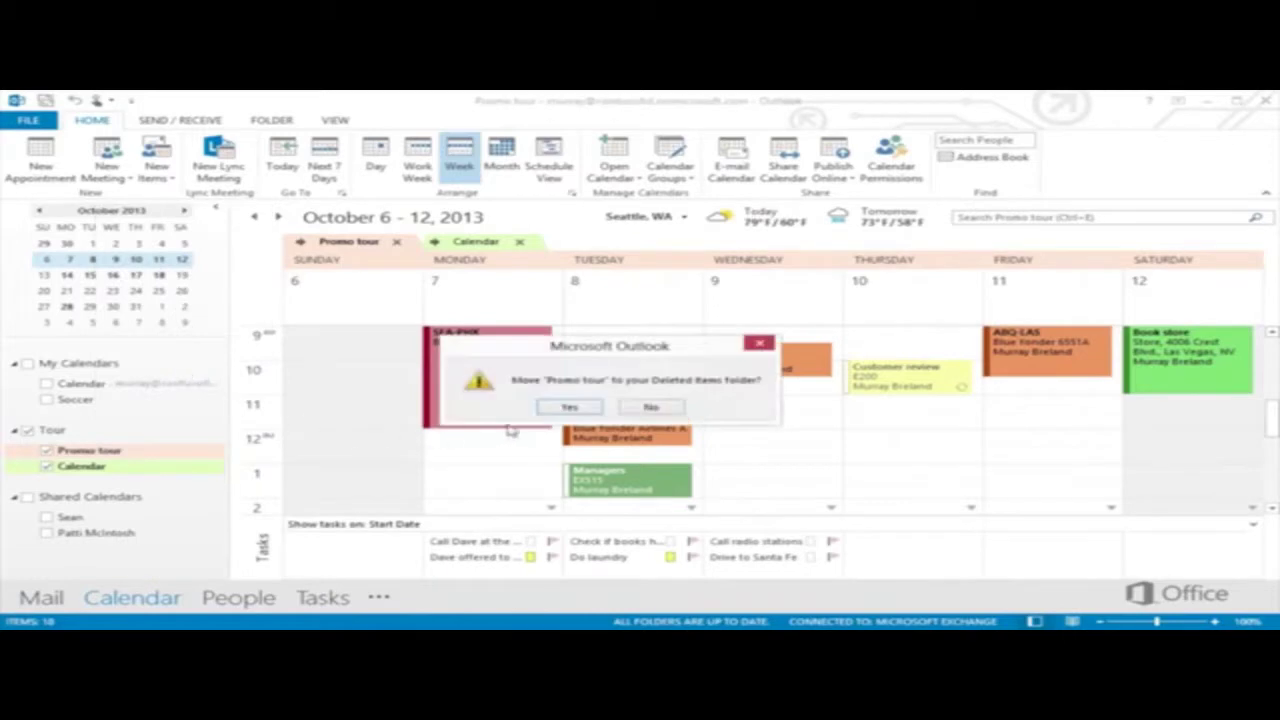
left_click(566, 408)
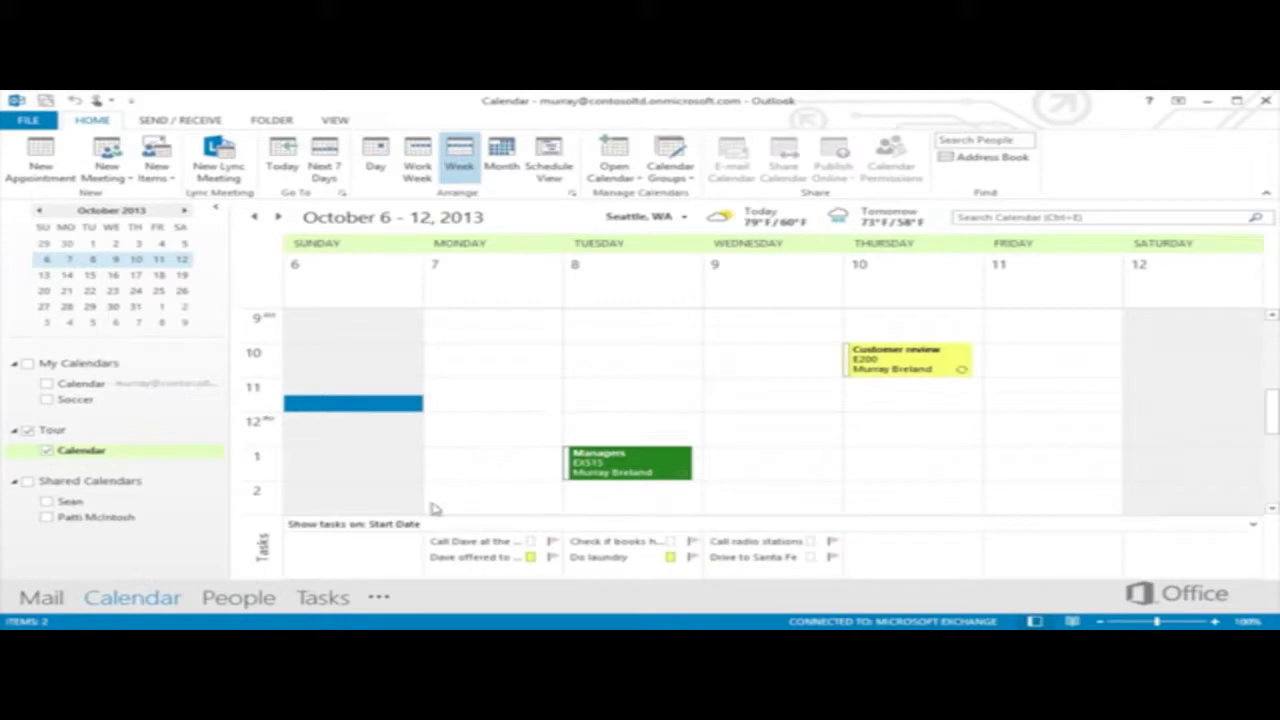
Show the Folders view and bring up actions for Promo tour under Deleted Items
left_click(380, 597)
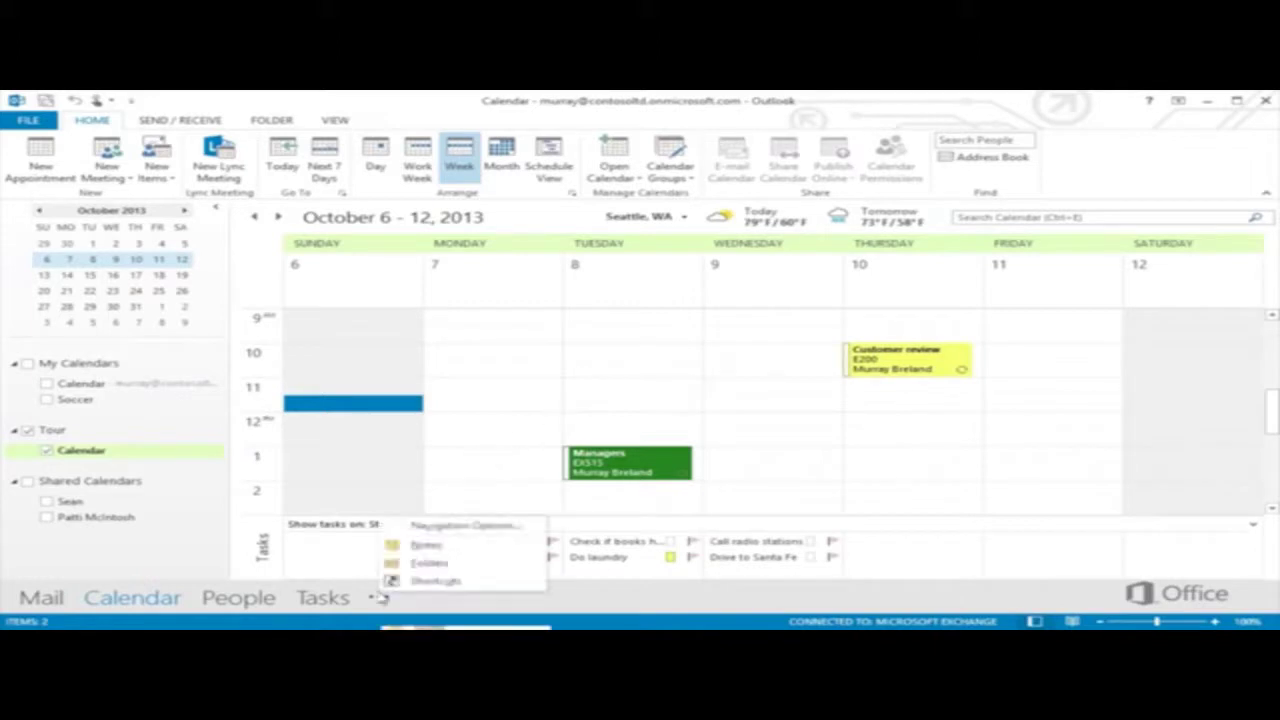
left_click(432, 566)
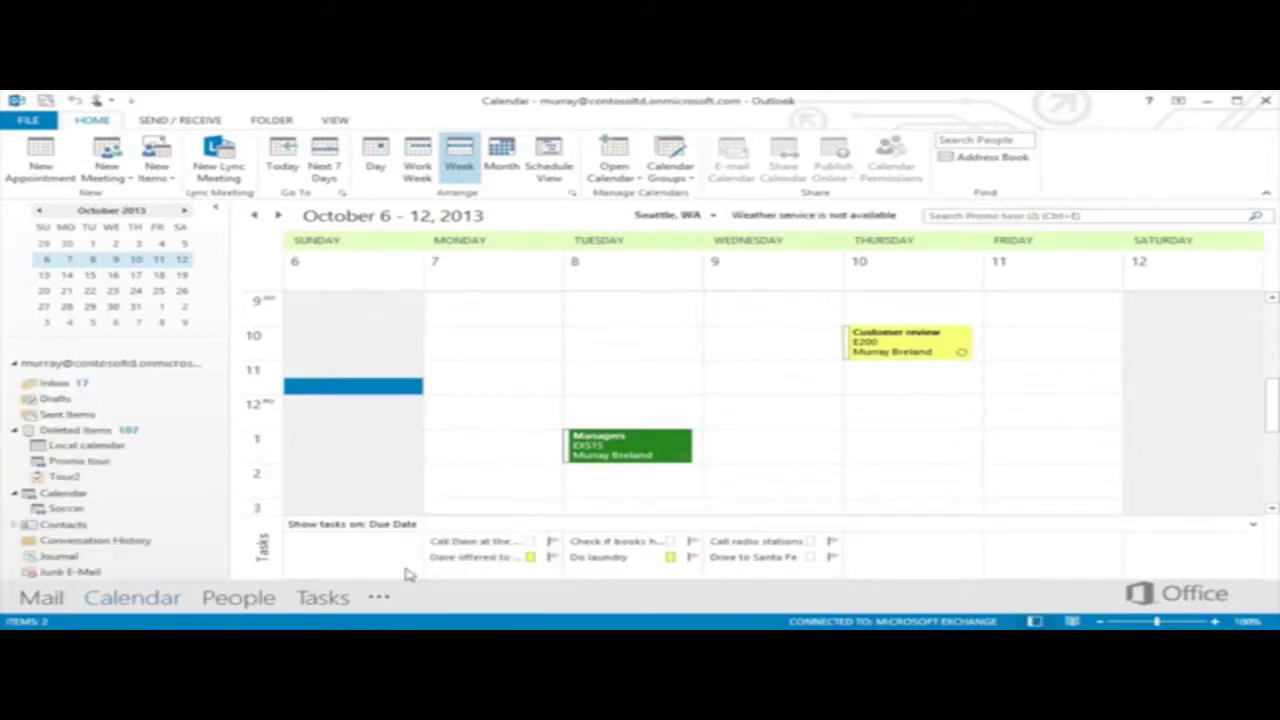
mouse_move(110, 465)
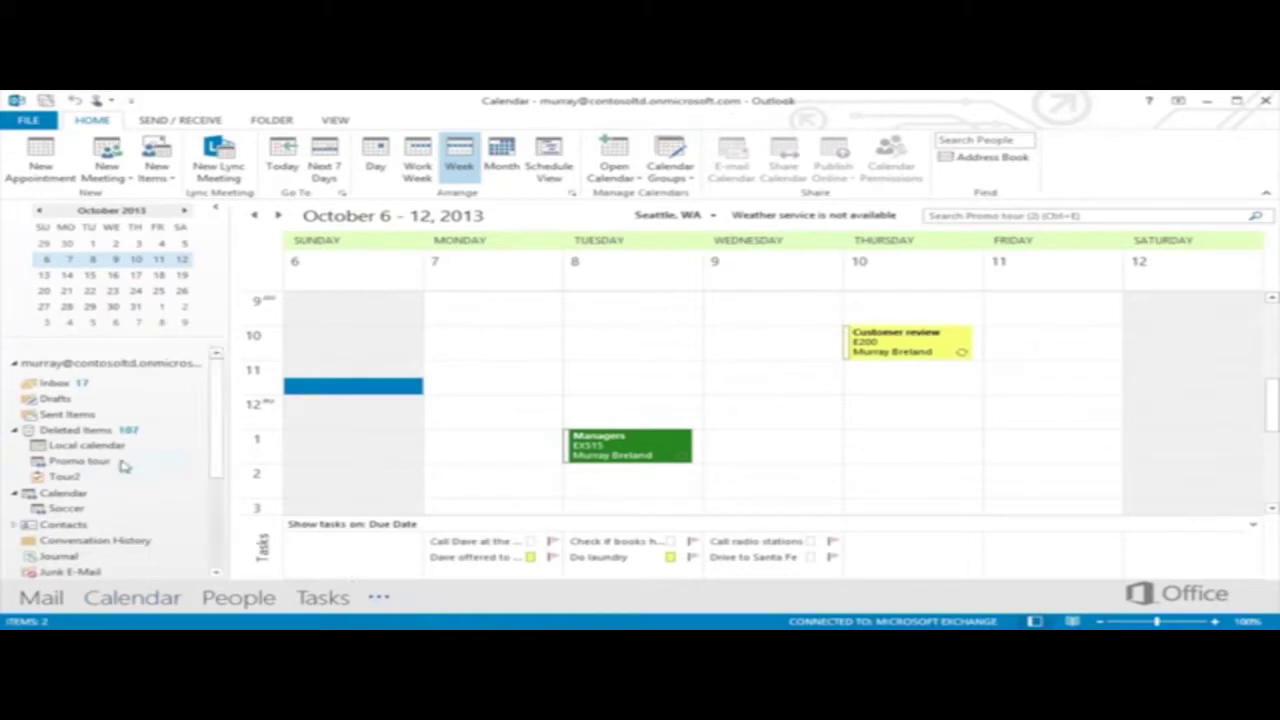
right_click(123, 465)
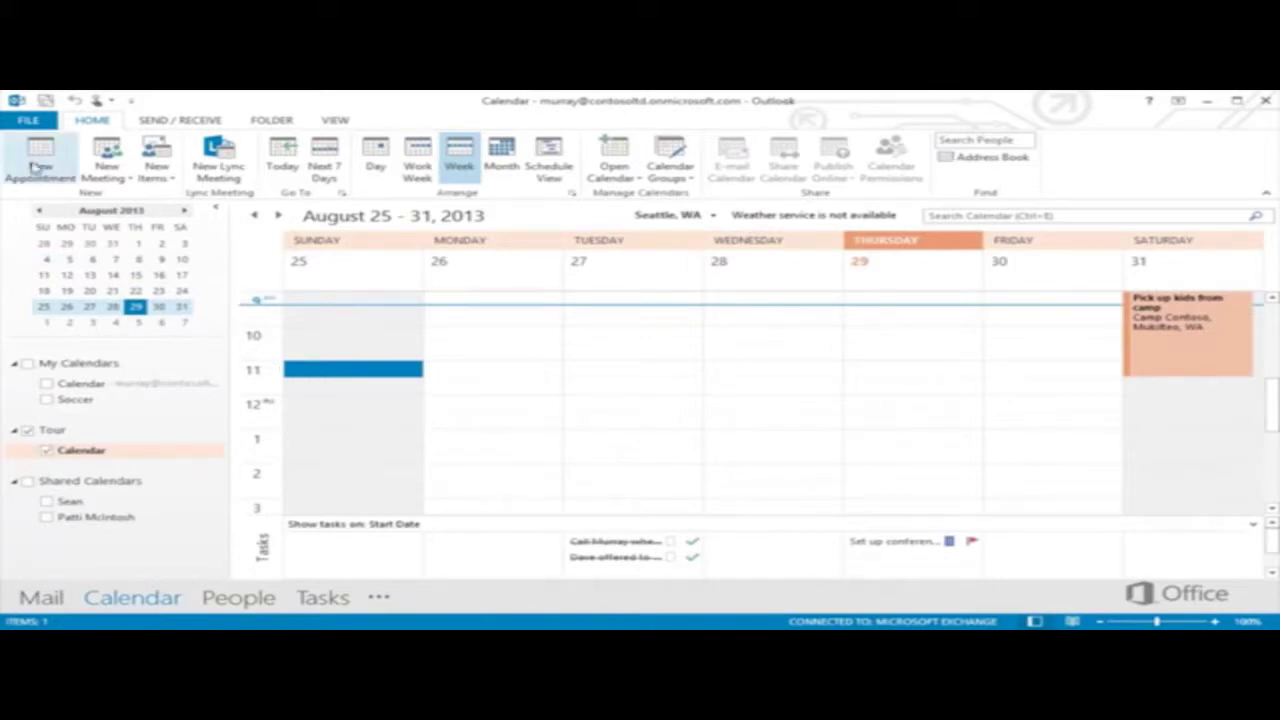
Start an Outlook Data File import and select PromoTour.pst as the source file
left_click(28, 120)
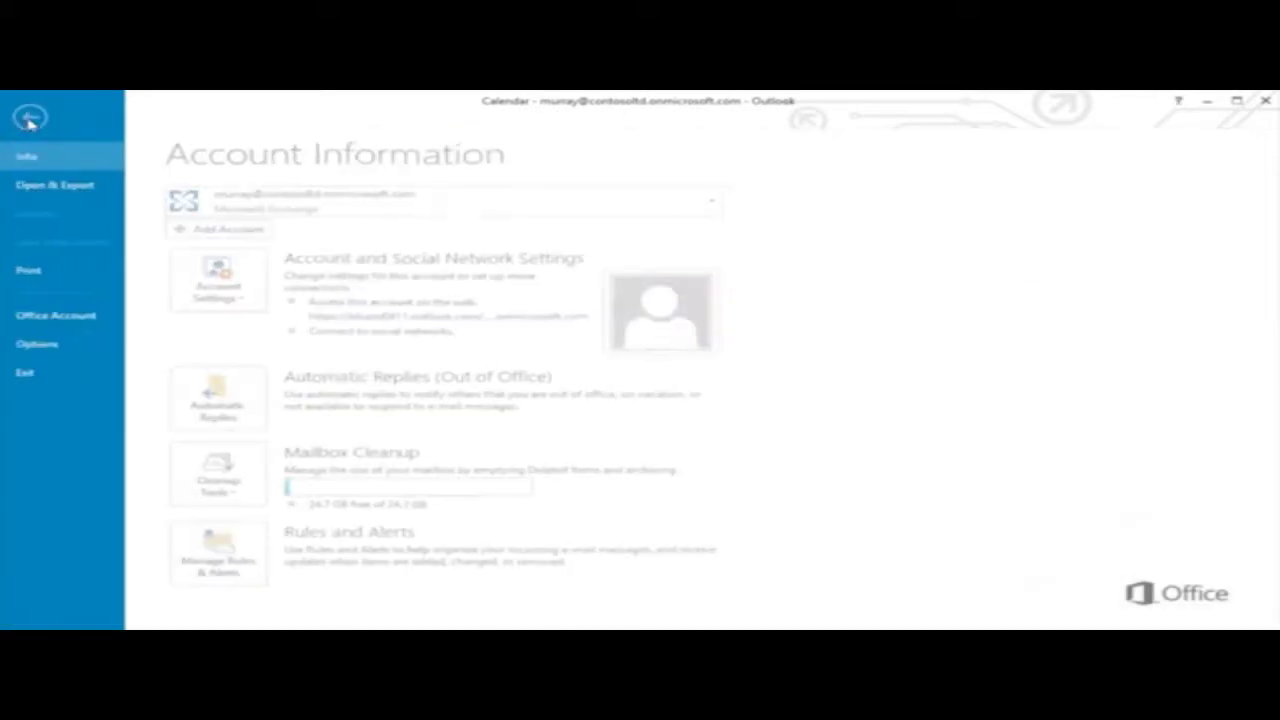
left_click(60, 186)
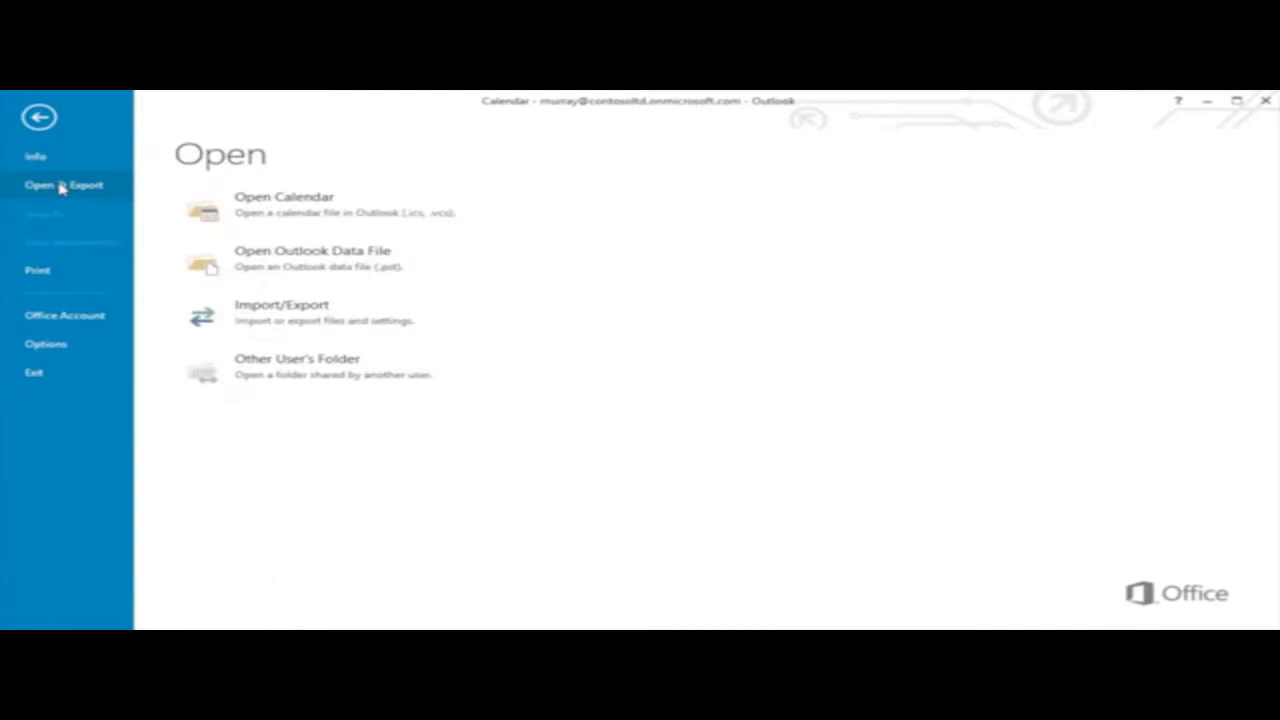
left_click(272, 316)
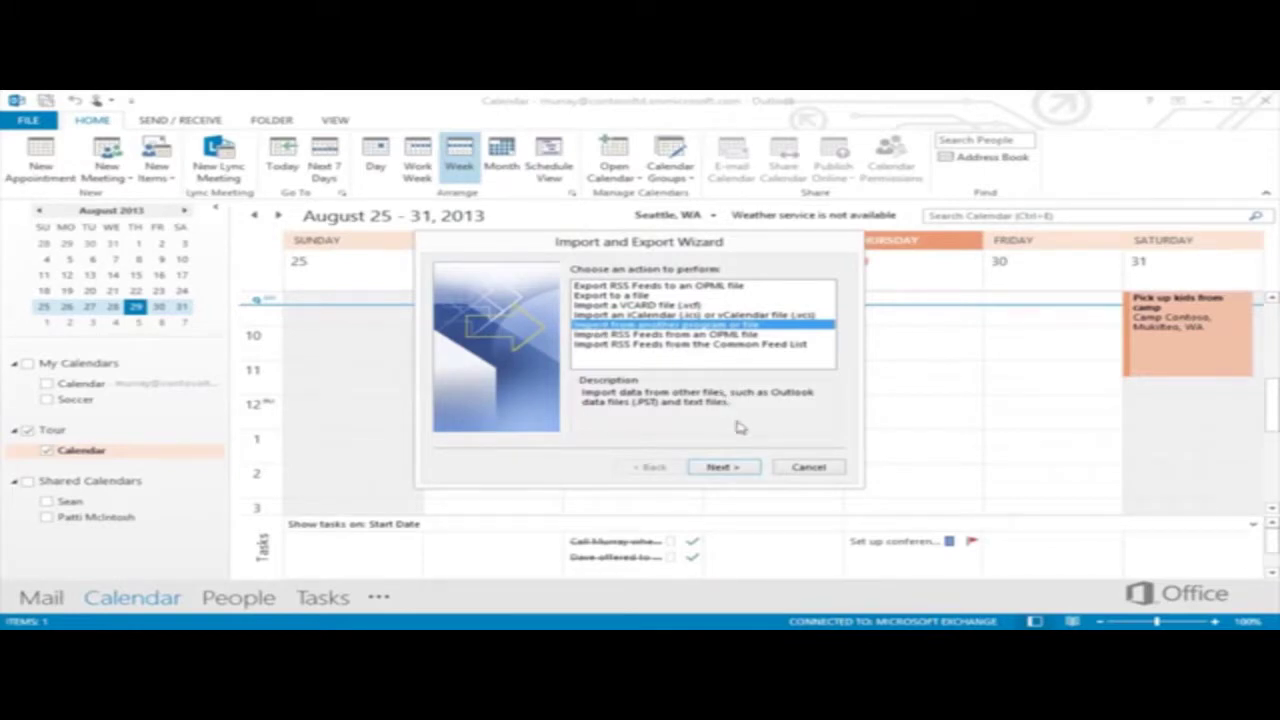
left_click(735, 466)
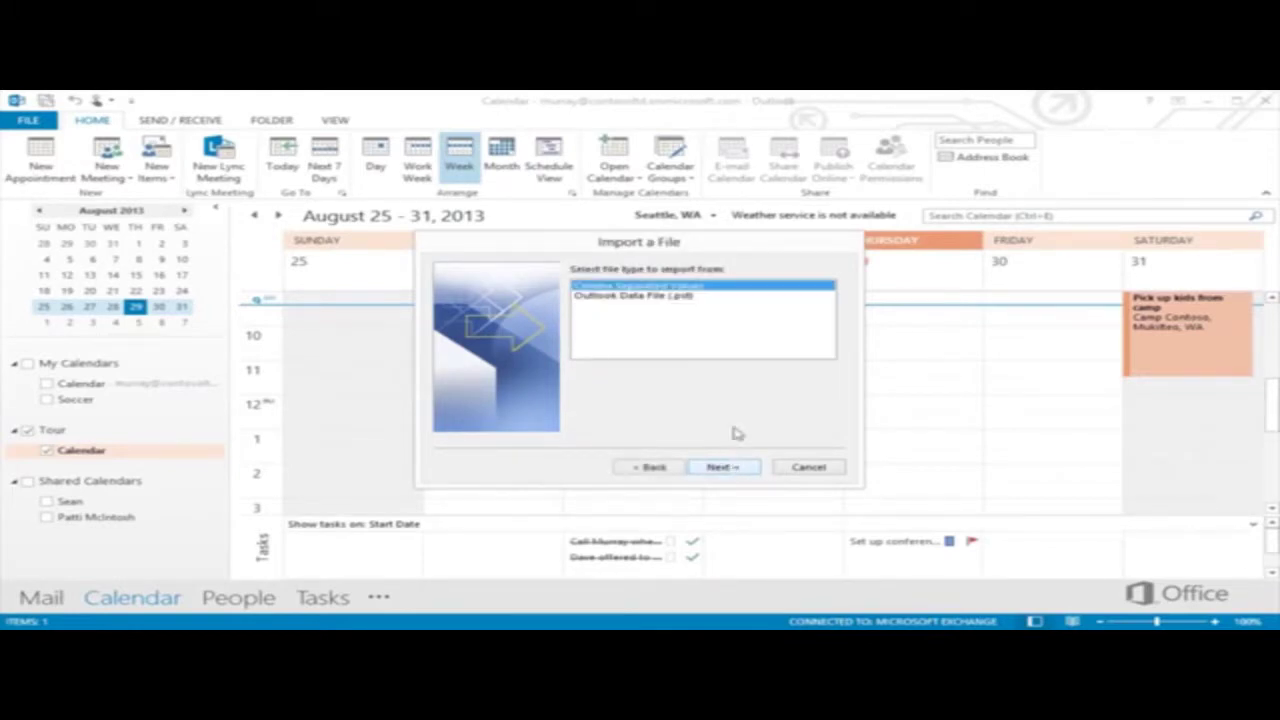
left_click(684, 297)
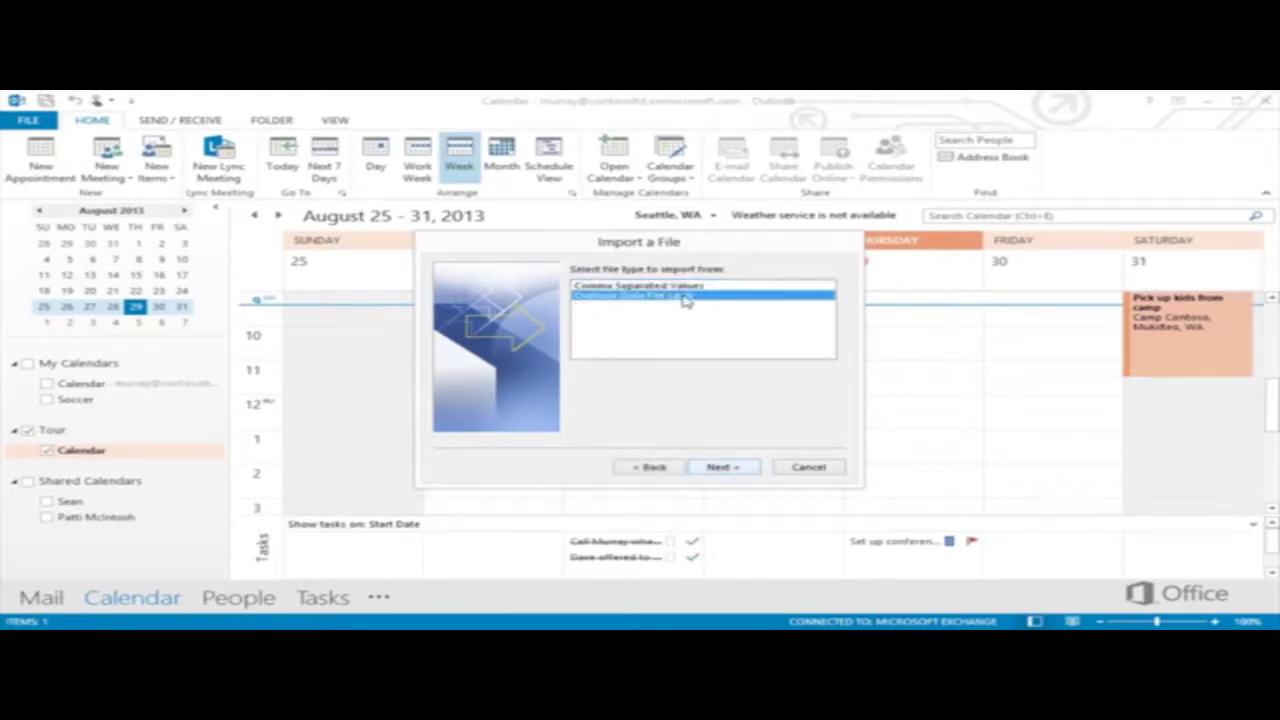
left_click(729, 466)
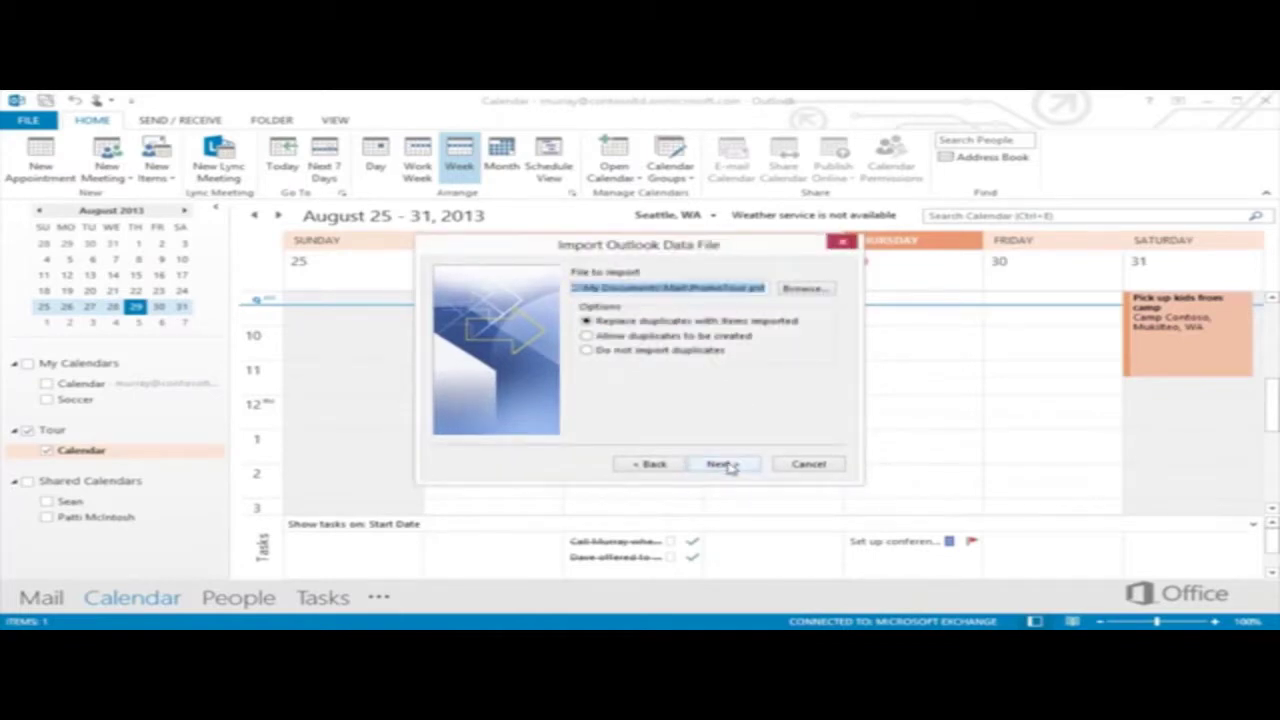
left_click(803, 289)
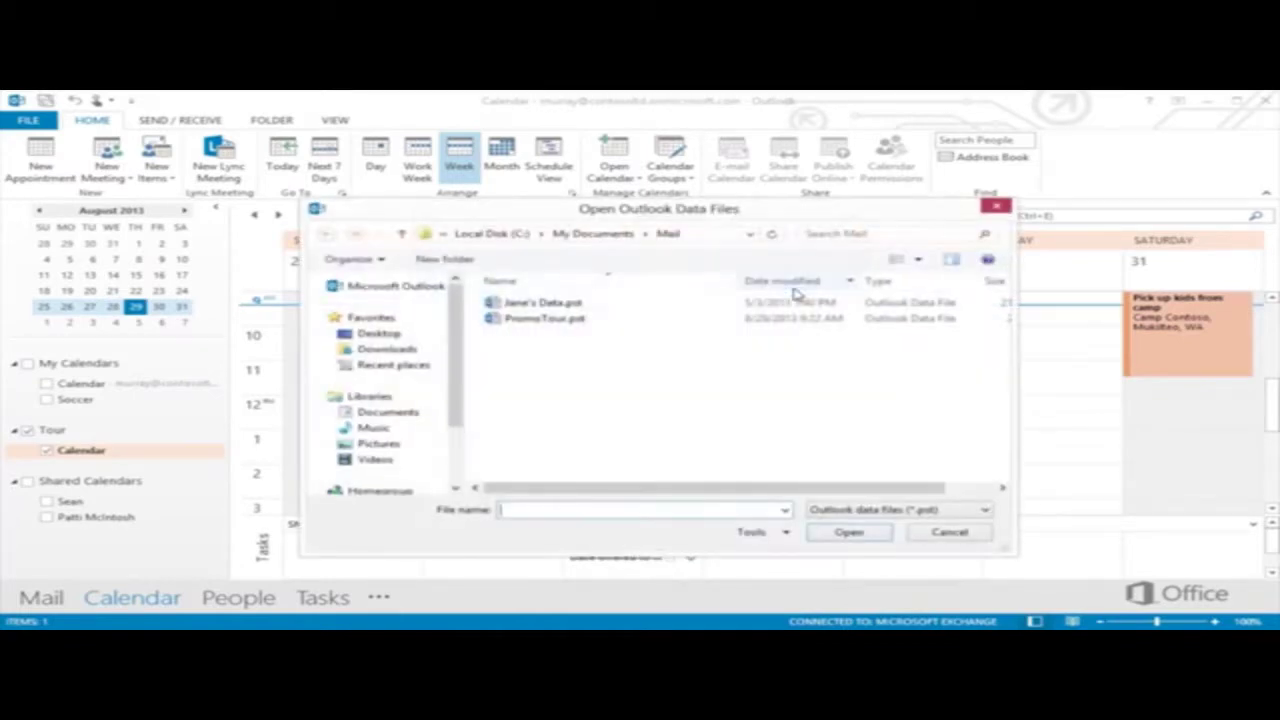
left_click(586, 320)
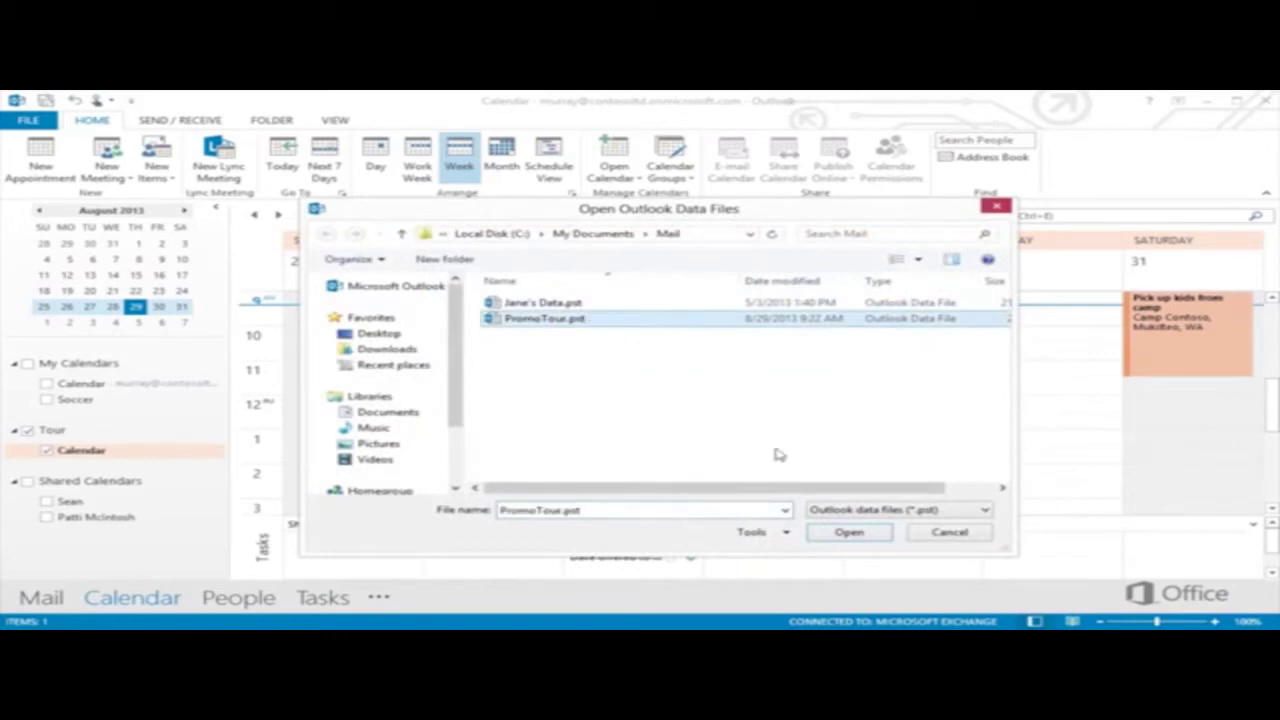
left_click(849, 532)
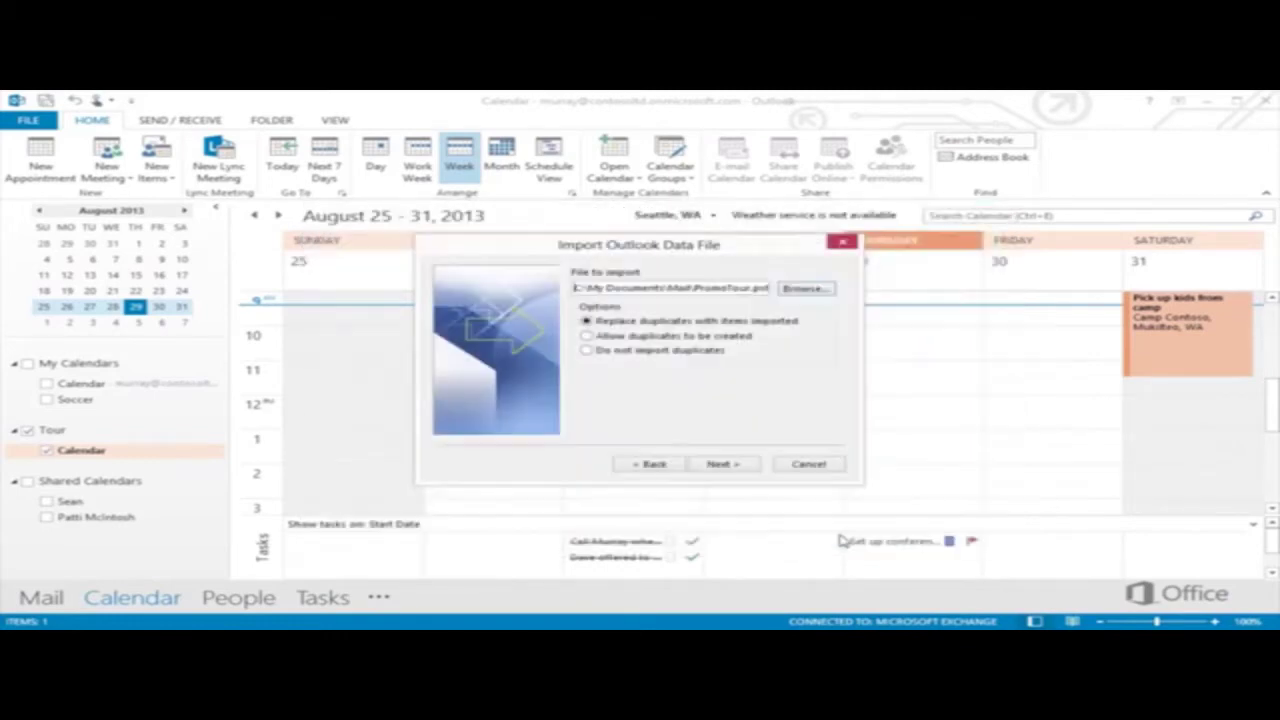
Import the Promo tour calendar folder from the backup and display it beside Calendar
left_click(724, 465)
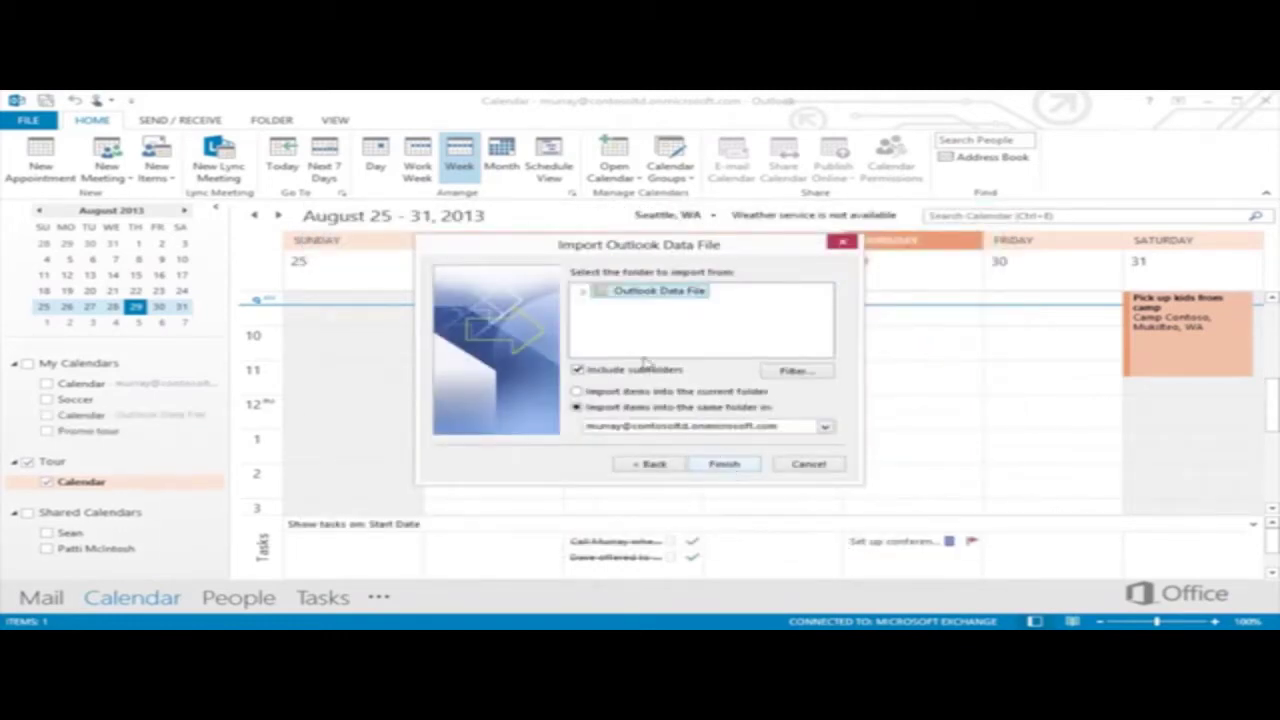
left_click(583, 291)
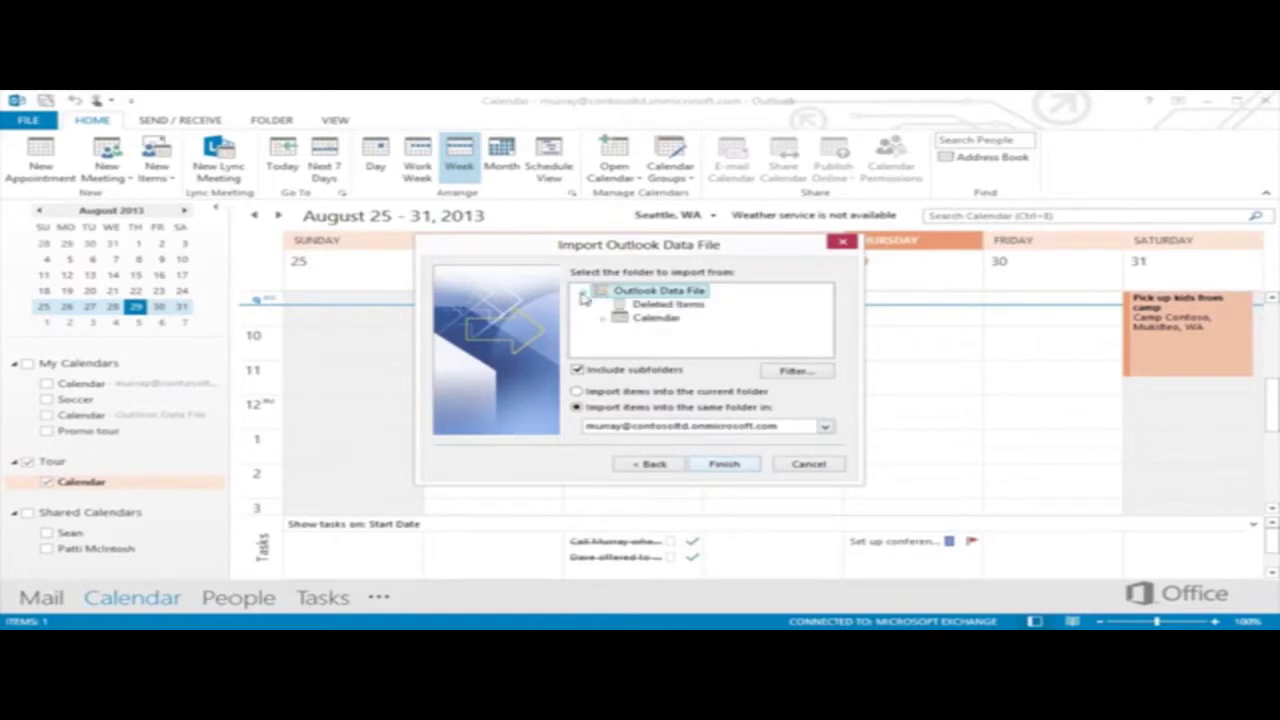
left_click(604, 320)
left_click(647, 333)
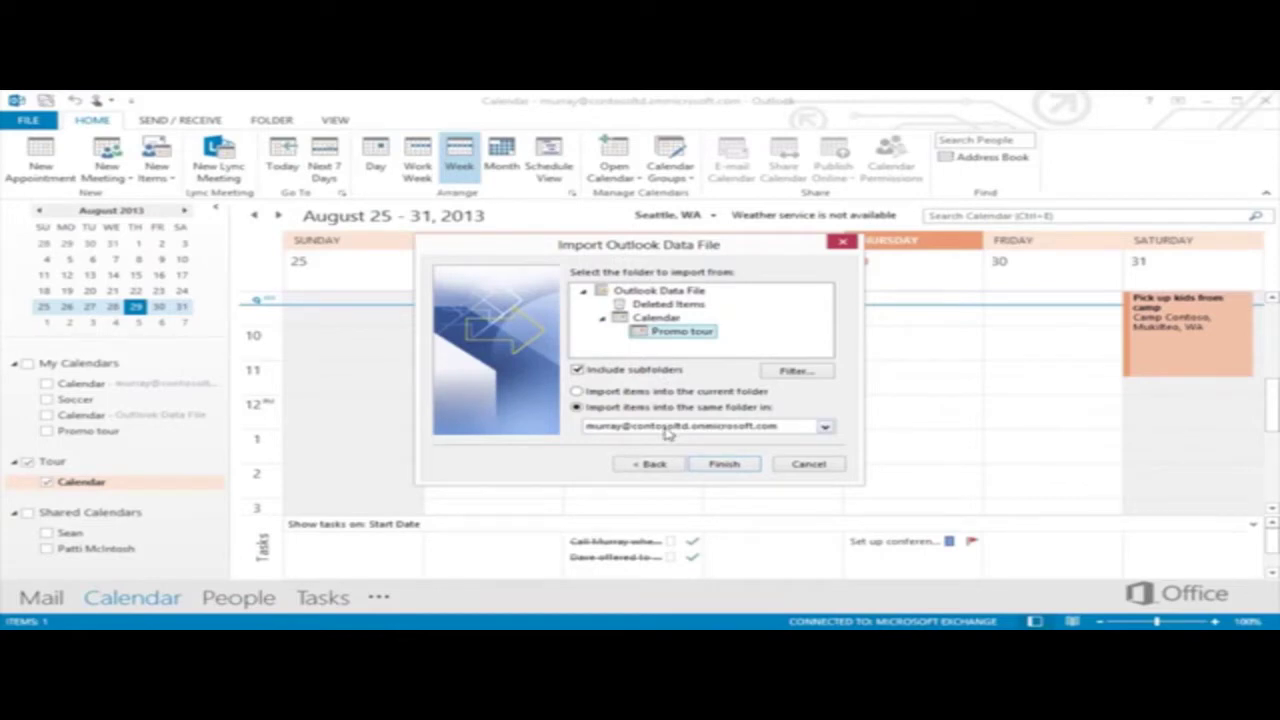
left_click(720, 464)
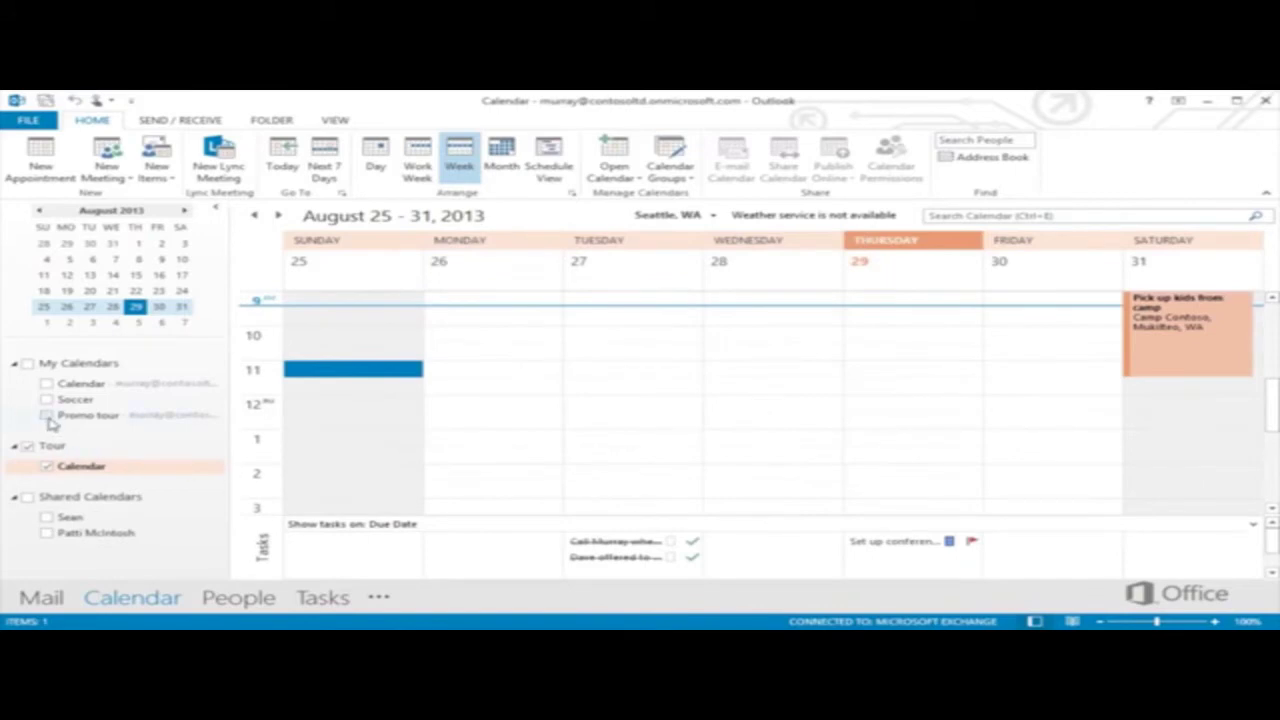
left_click(46, 415)
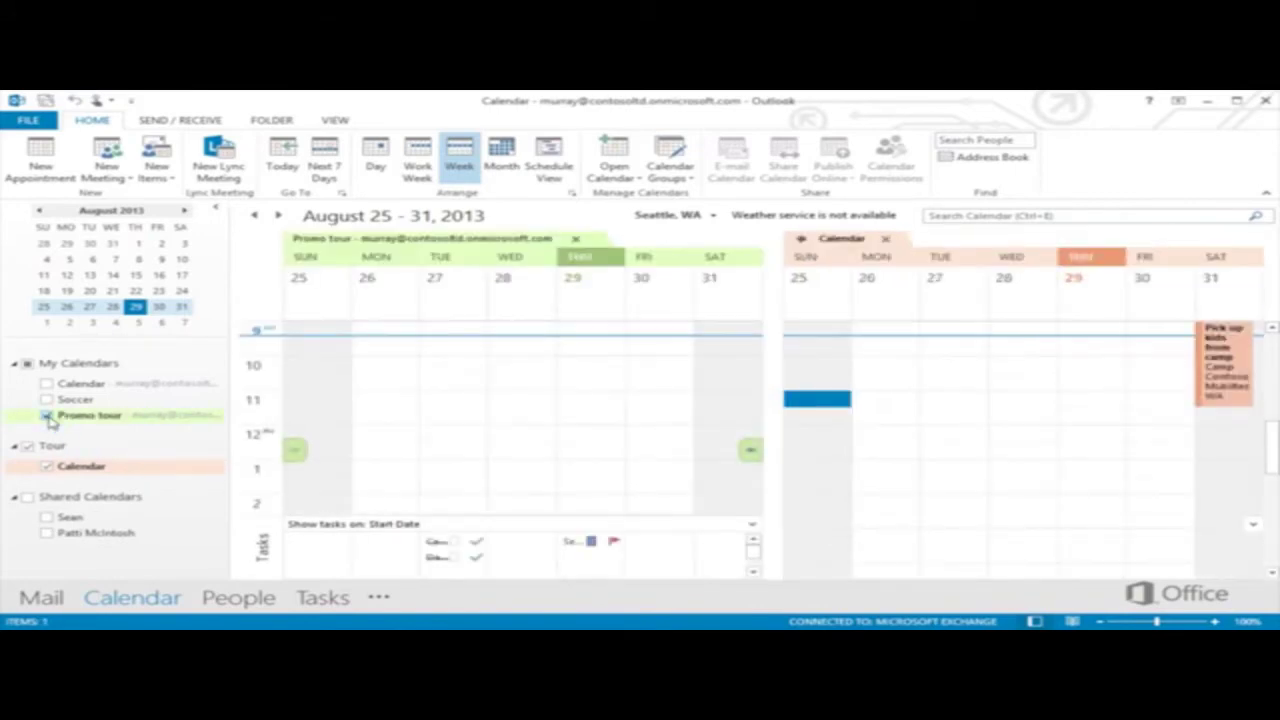